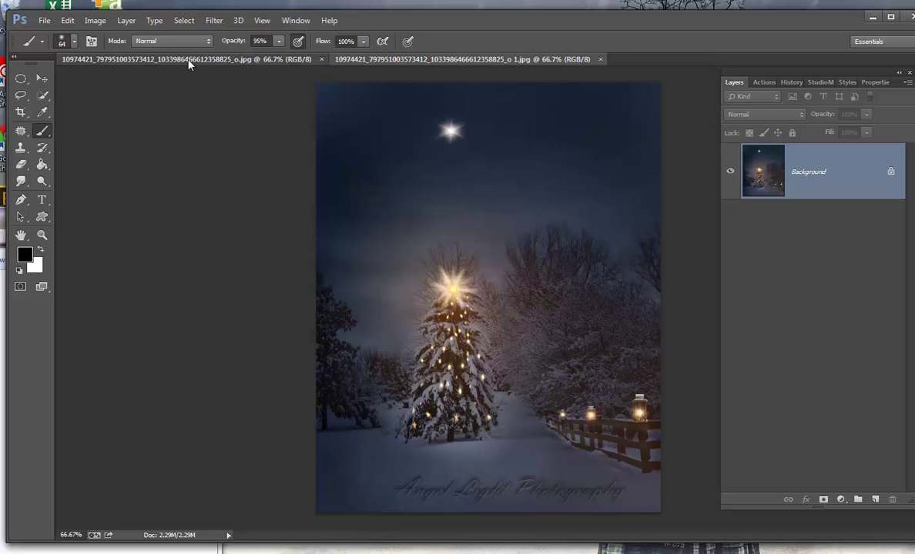
# Step: Compare the daytime snowy tree photo with the finished night version, ending on the daytime photo
pyautogui.click(188, 60)
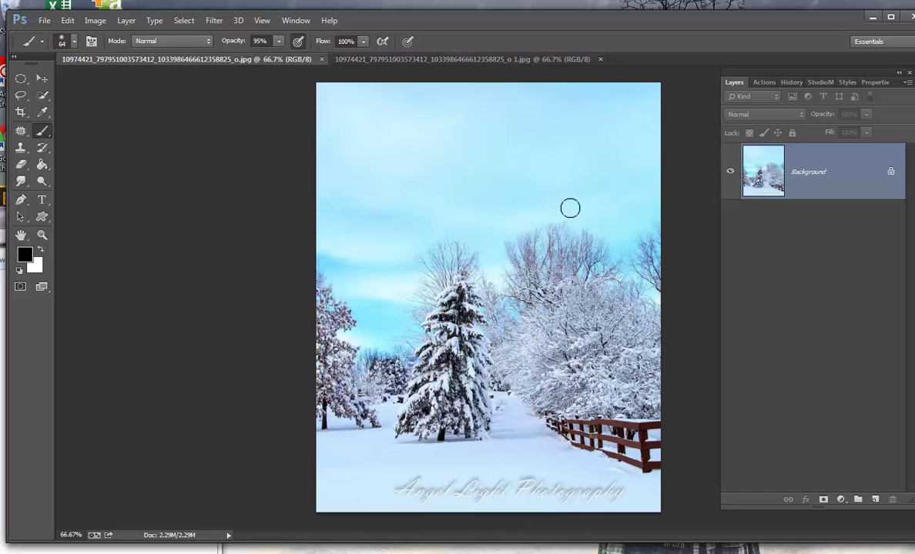
pyautogui.click(548, 62)
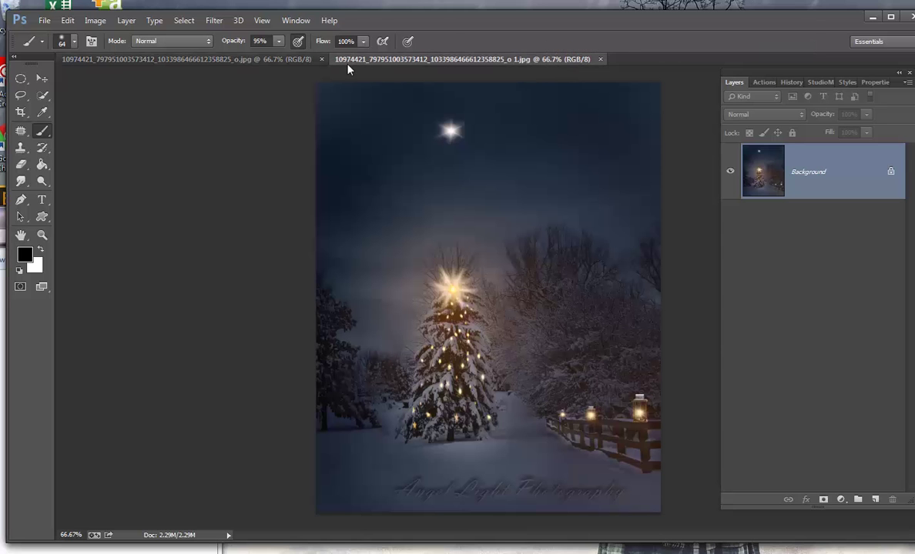
pyautogui.click(260, 61)
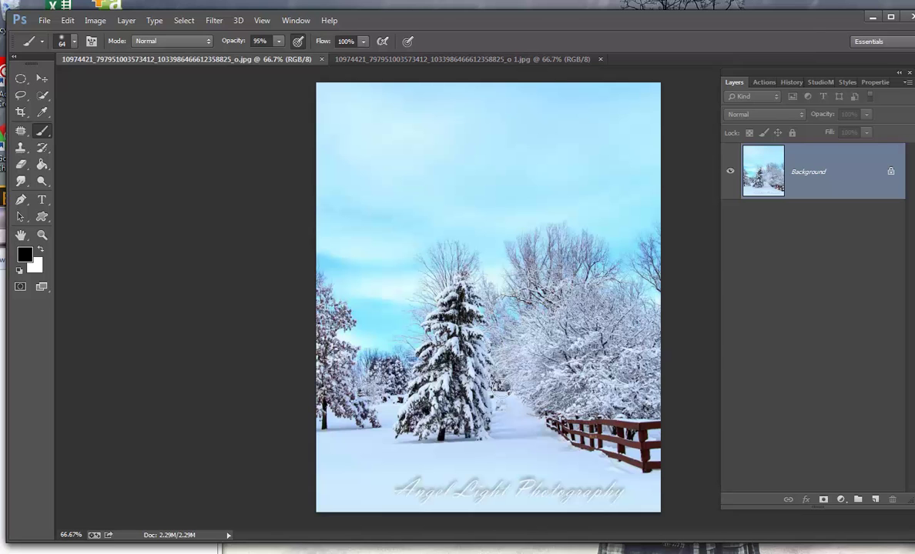
# Step: Select the central snowy fir tree with a loose freehand Lasso outline and feather the selection by 25 pixels
pyautogui.click(20, 96)
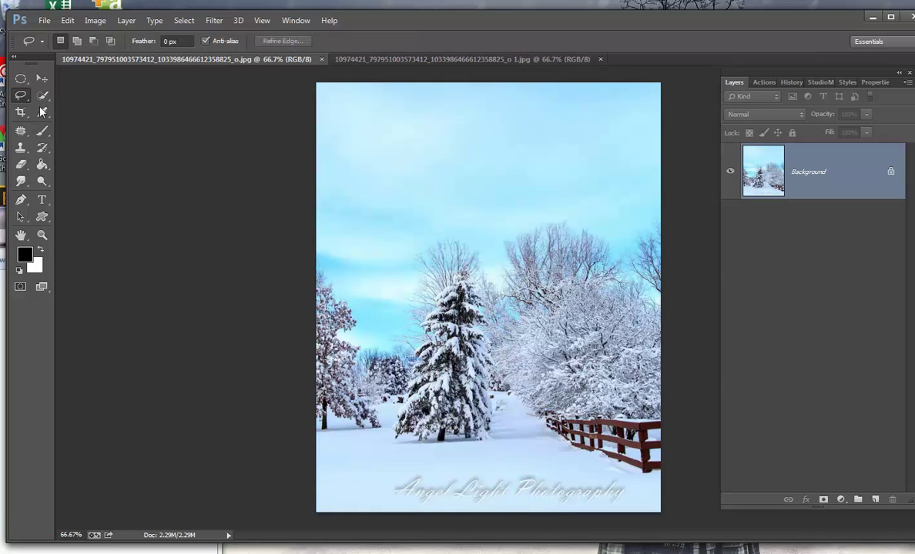
pyautogui.moveTo(434, 264)
pyautogui.mouseDown()
pyautogui.moveTo(403, 315)
pyautogui.moveTo(381, 420)
pyautogui.moveTo(394, 447)
pyautogui.moveTo(431, 465)
pyautogui.moveTo(476, 464)
pyautogui.moveTo(498, 448)
pyautogui.moveTo(515, 401)
pyautogui.moveTo(489, 255)
pyautogui.moveTo(496, 264)
pyautogui.moveTo(440, 259)
pyautogui.mouseUp()
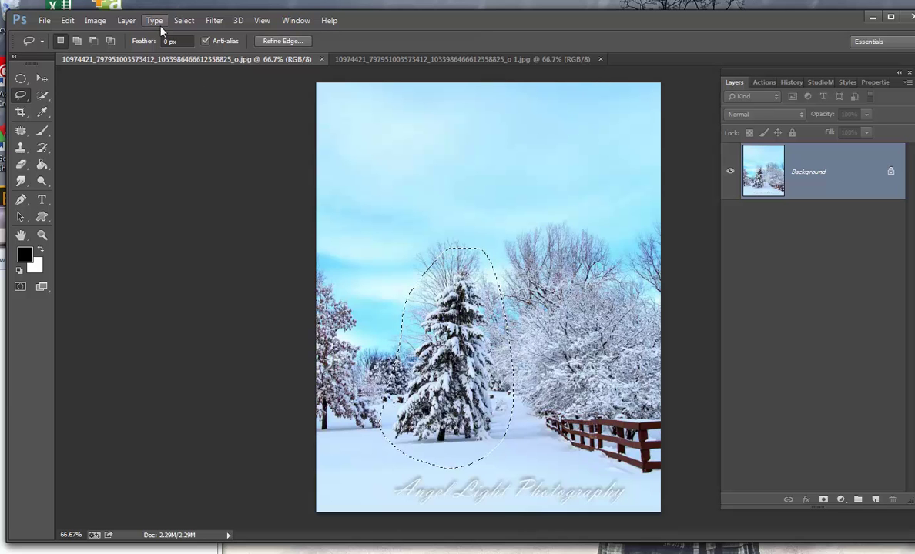
pyautogui.click(182, 21)
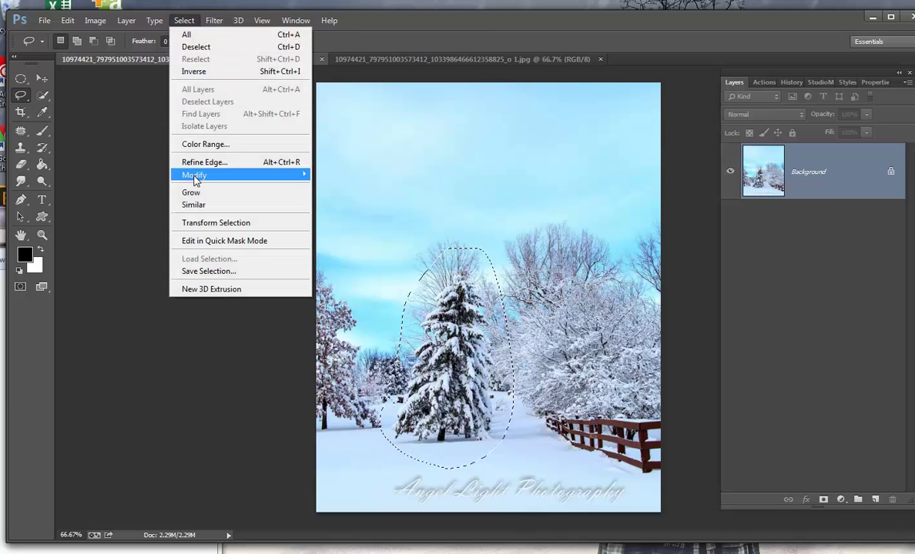
pyautogui.moveTo(188, 177)
pyautogui.click(107, 223)
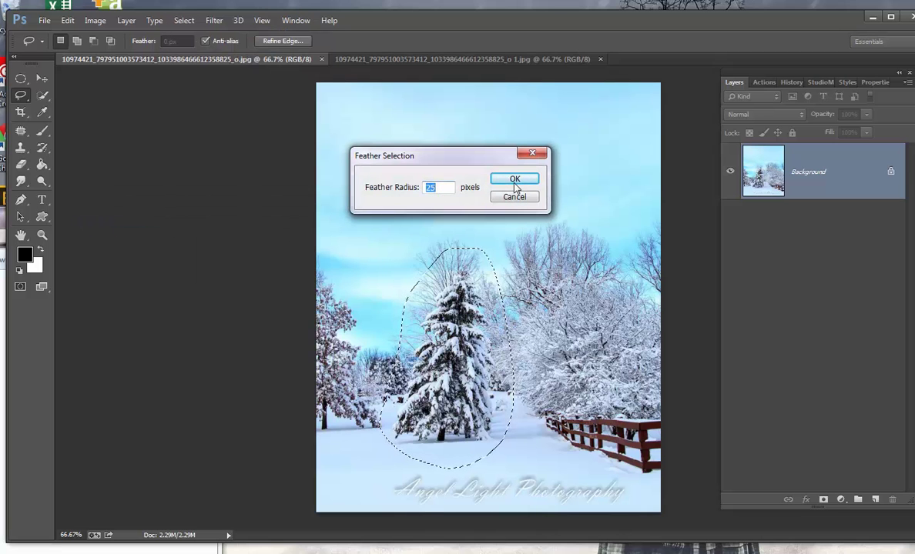
pyautogui.click(515, 181)
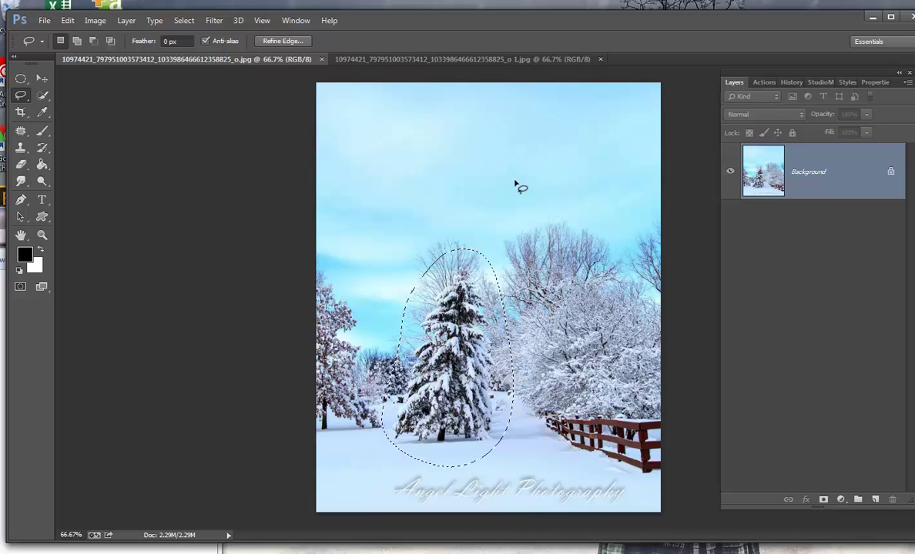
# Step: Copy the selected fir tree to a new layer and rotate it about -7.3° so it stands straighter
pyautogui.hotkey('ctrl', 'j')
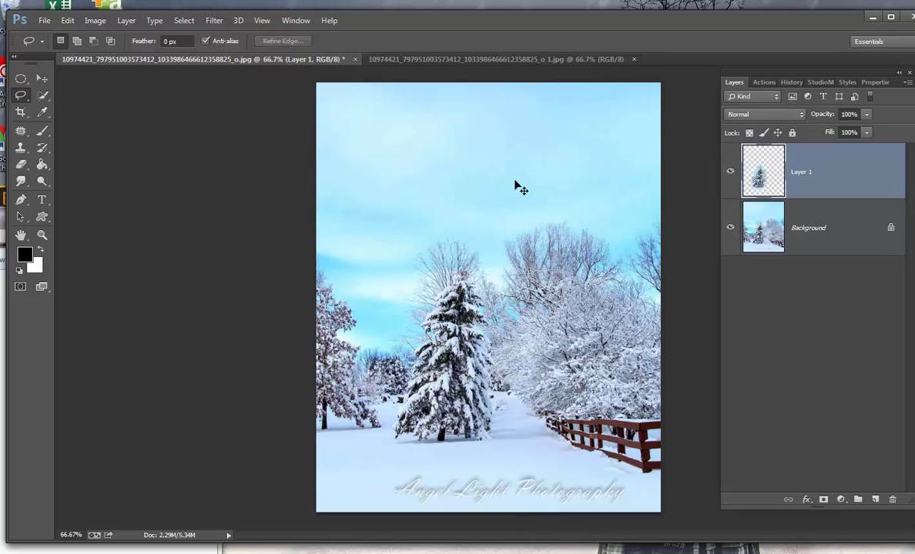
pyautogui.hotkey('ctrl', 't')
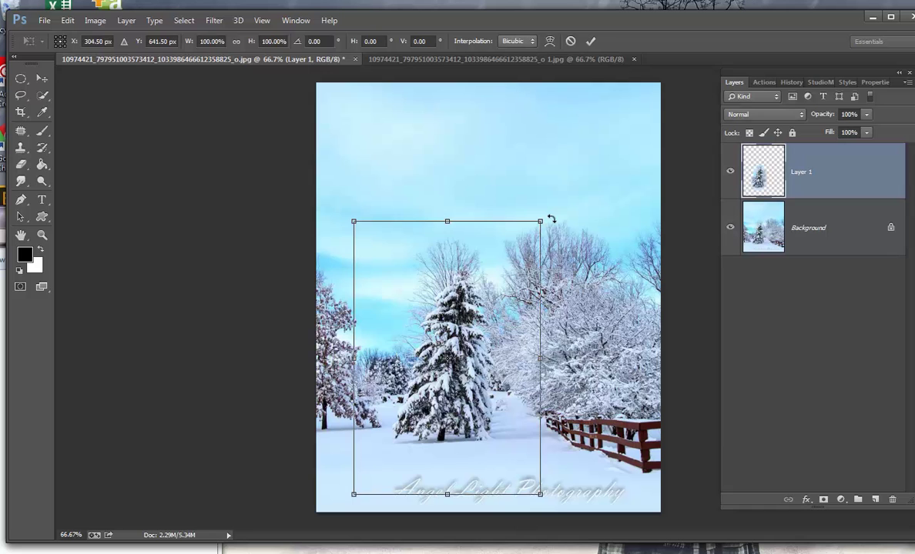
pyautogui.moveTo(547, 217); pyautogui.dragTo(534, 203)
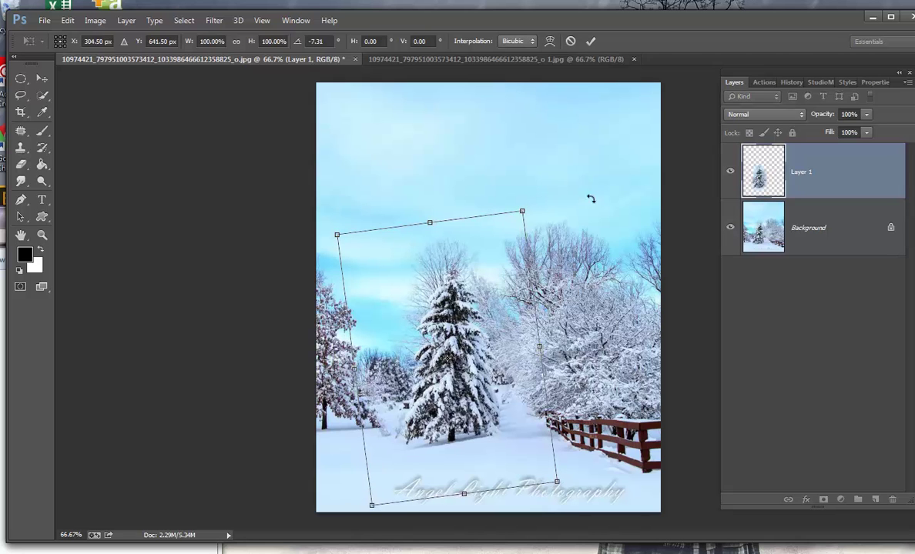
pyautogui.click(590, 40)
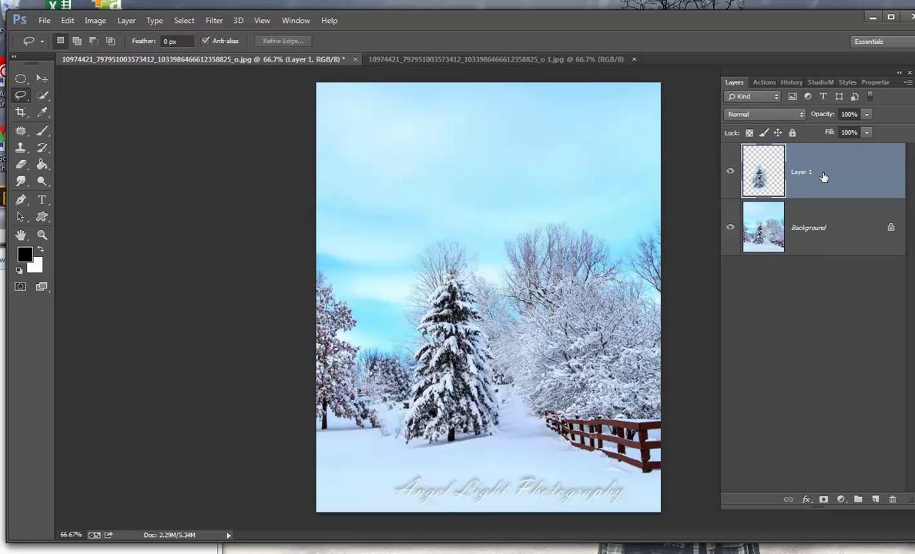
# Step: Add a white layer mask to the rotated tree layer and set up a black brush of 118 px
pyautogui.click(823, 500)
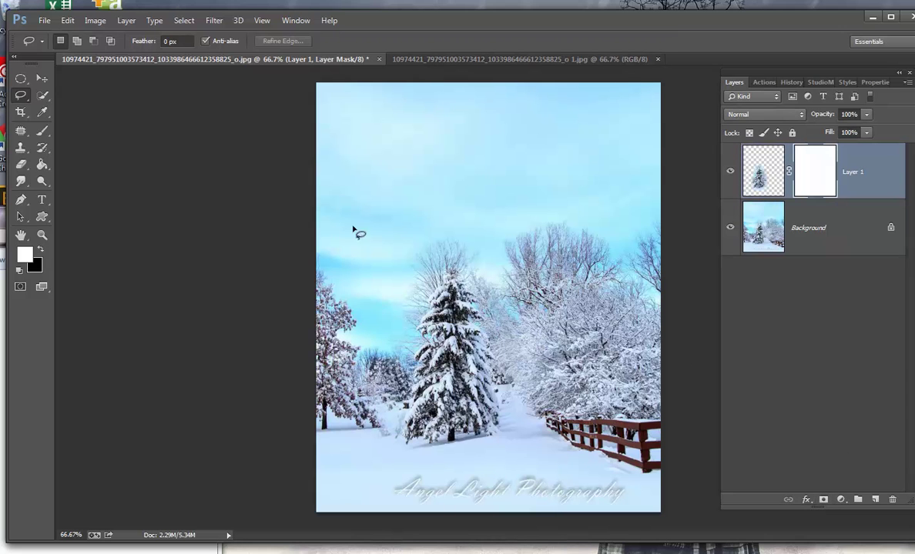
pyautogui.click(47, 132)
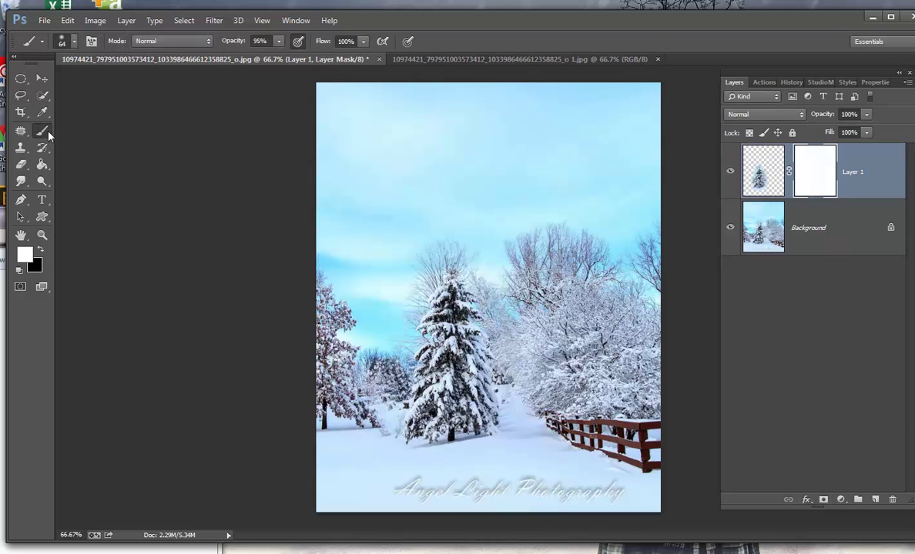
pyautogui.click(41, 248)
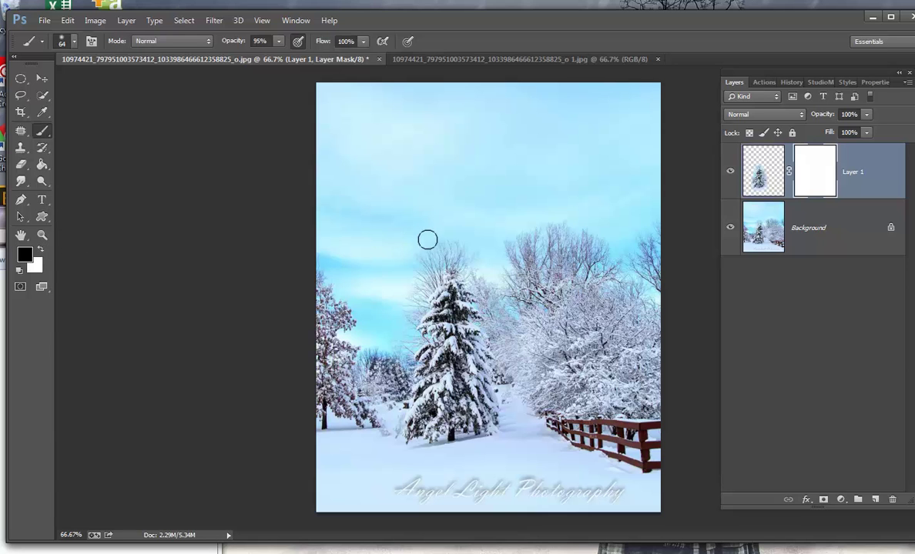
pyautogui.click(72, 42)
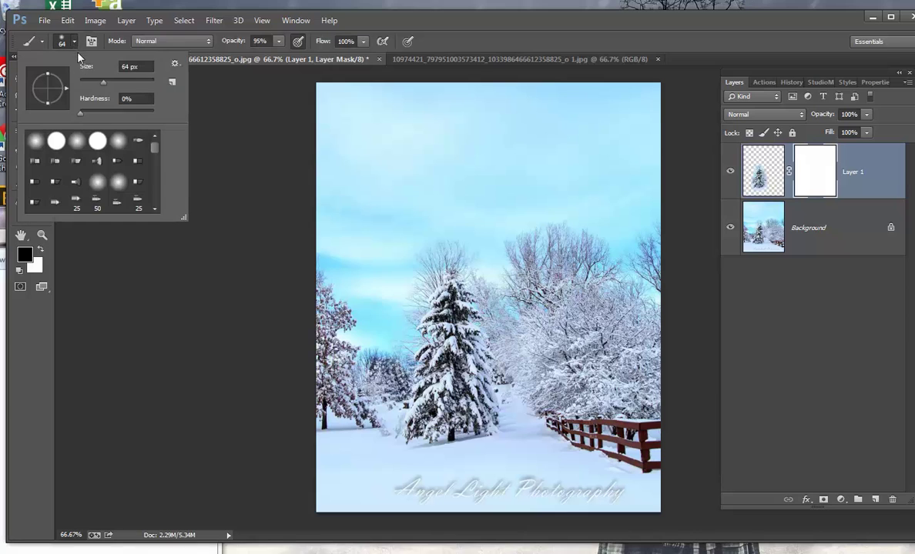
pyautogui.moveTo(95, 82); pyautogui.dragTo(121, 86)
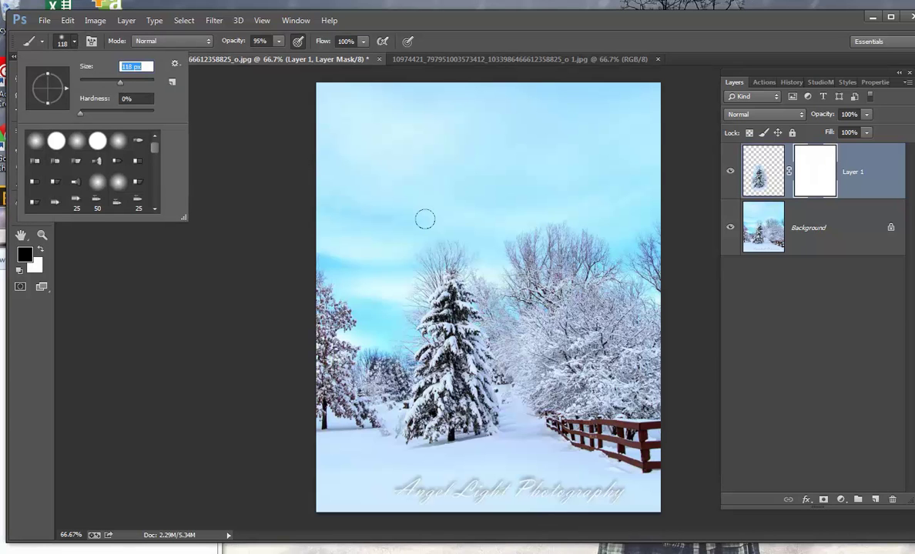
# Step: Paint black on the layer mask all around the fir tree to blend the rotated copy's edges into the background
pyautogui.click(42, 235)
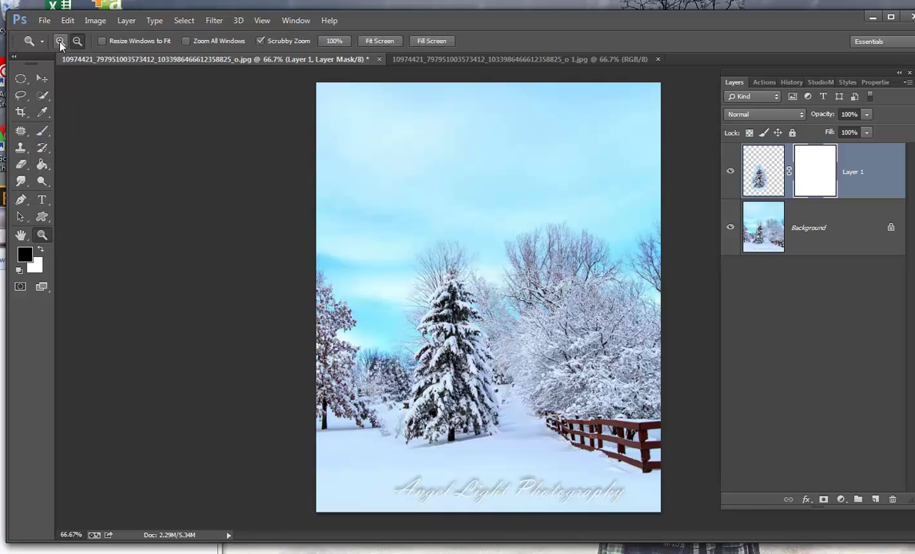
pyautogui.click(139, 205)
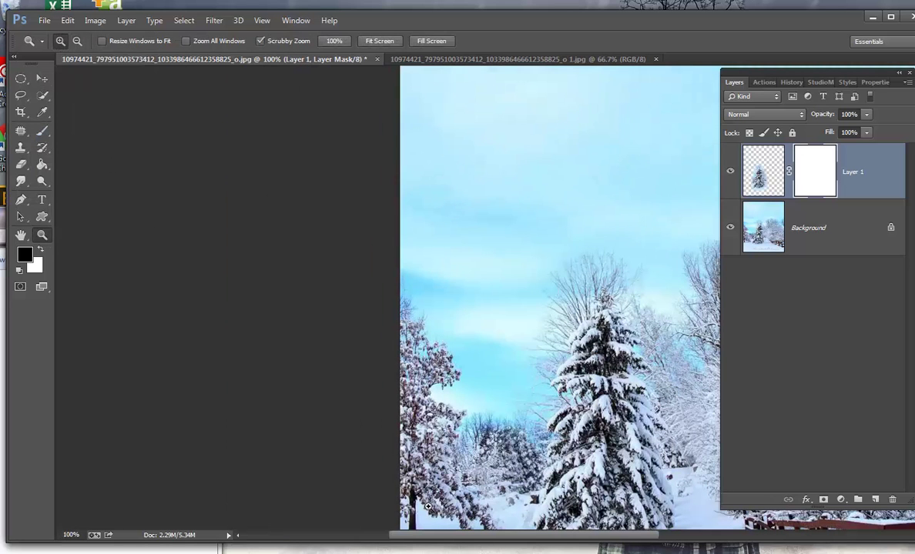
pyautogui.moveTo(461, 534); pyautogui.dragTo(513, 542)
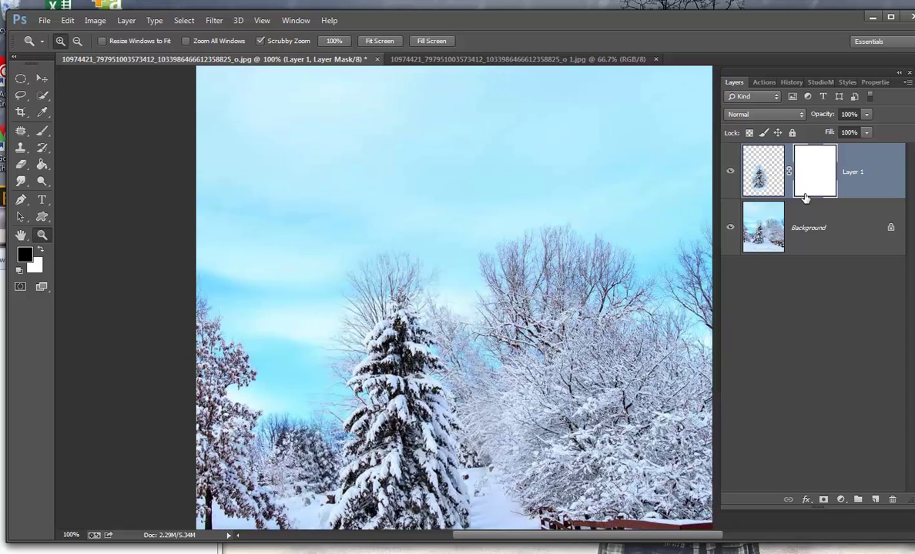
pyautogui.click(42, 132)
pyautogui.click(391, 216)
pyautogui.moveTo(391, 216)
pyautogui.mouseDown()
pyautogui.moveTo(315, 287)
pyautogui.moveTo(279, 409)
pyautogui.moveTo(289, 420)
pyautogui.moveTo(312, 404)
pyautogui.moveTo(261, 385)
pyautogui.moveTo(279, 420)
pyautogui.moveTo(328, 221)
pyautogui.moveTo(382, 236)
pyautogui.moveTo(443, 287)
pyautogui.moveTo(425, 313)
pyautogui.moveTo(444, 428)
pyautogui.mouseUp()
pyautogui.scroll(-2, 490, 390)
pyautogui.moveTo(489, 390); pyautogui.dragTo(476, 484)
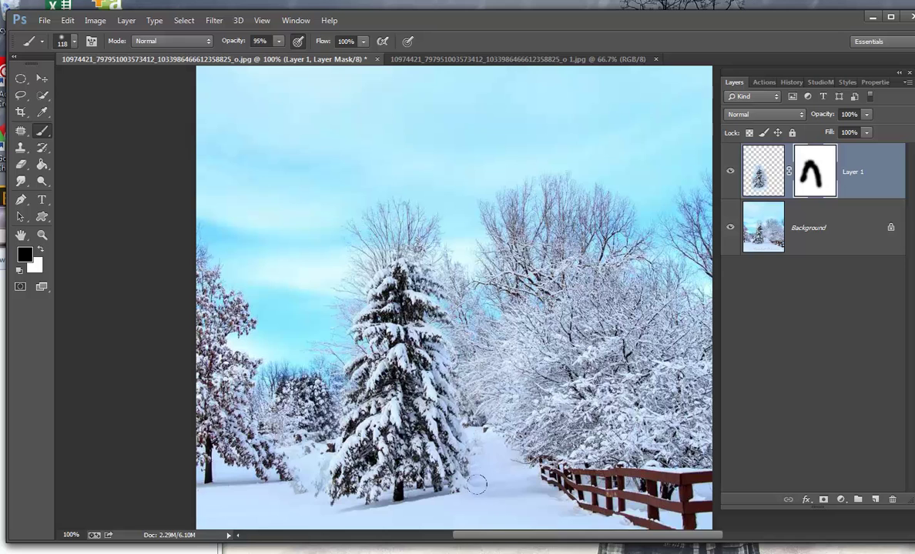
pyautogui.scroll(-1, 476, 484)
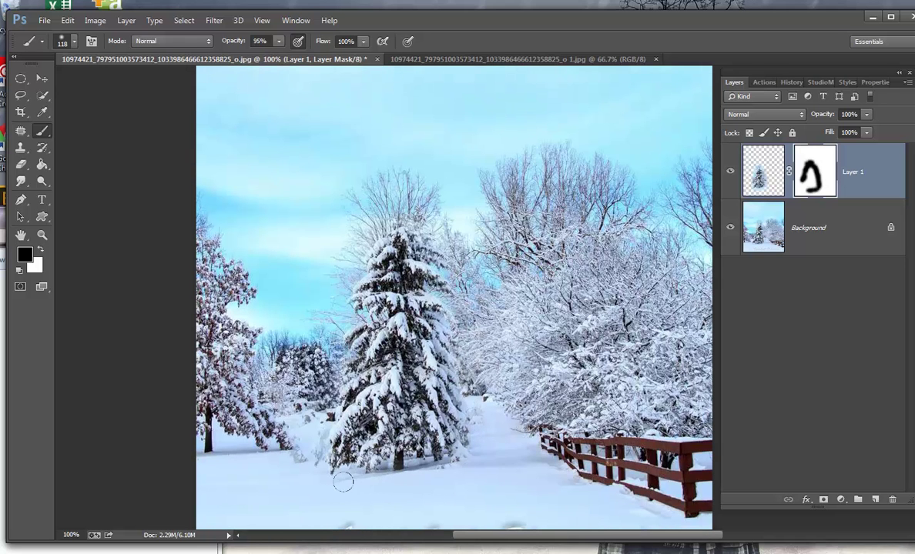
pyautogui.moveTo(311, 482)
pyautogui.mouseDown()
pyautogui.moveTo(262, 427)
pyautogui.moveTo(254, 354)
pyautogui.mouseUp()
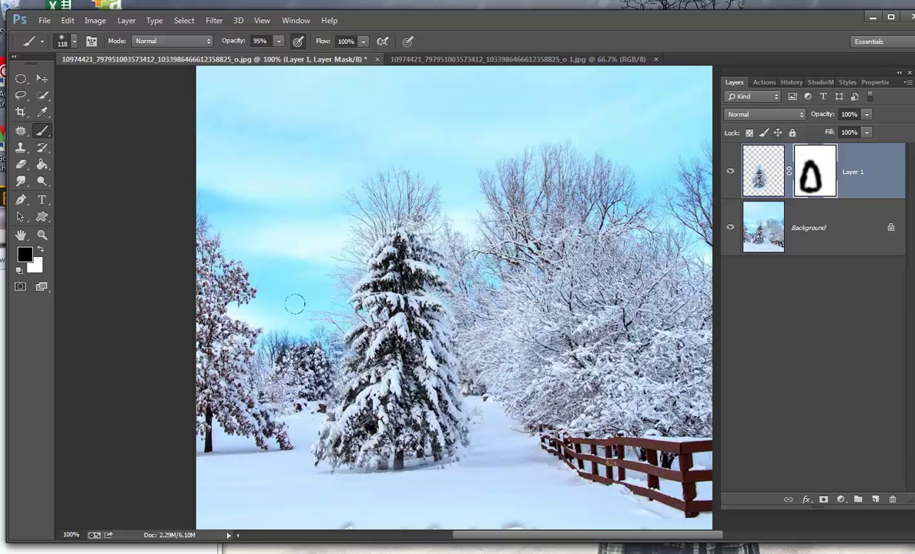
# Step: Flatten the straightened tree layer and the background into a single layer and set the foreground colour to black
pyautogui.click(40, 247)
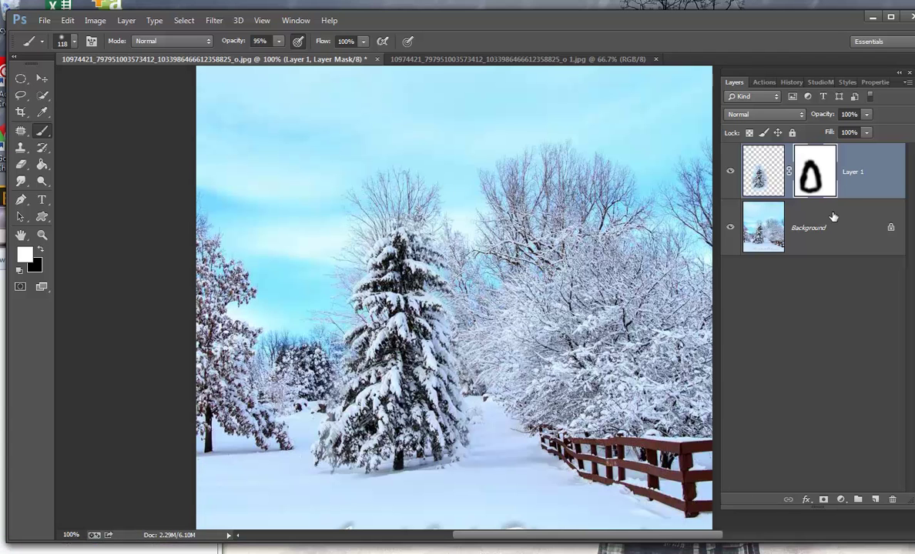
pyautogui.rightClick(824, 237)
pyautogui.click(789, 346)
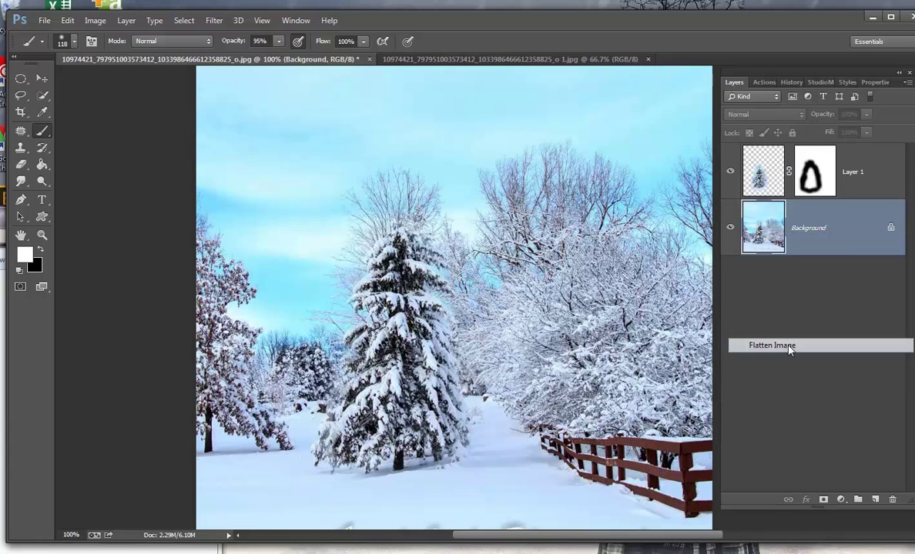
pyautogui.click(41, 249)
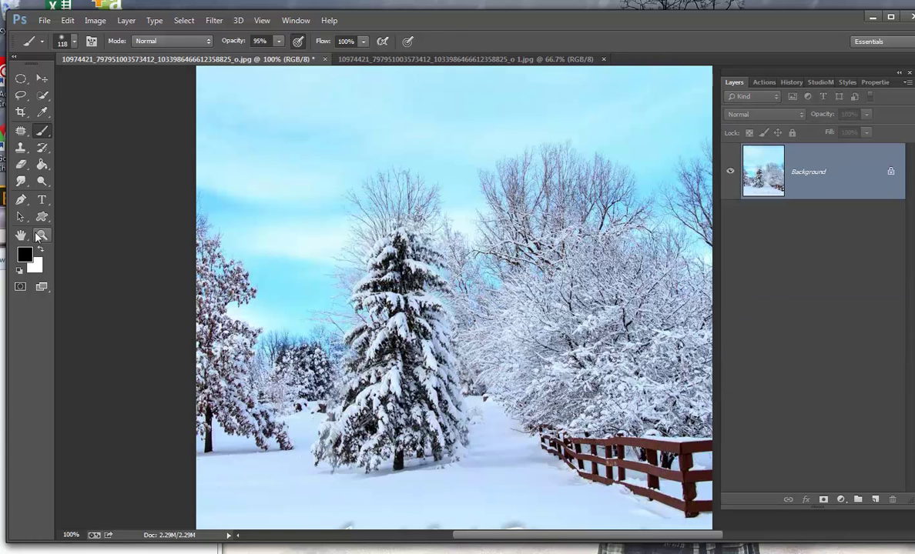
pyautogui.click(41, 181)
pyautogui.click(76, 42)
pyautogui.click(88, 115)
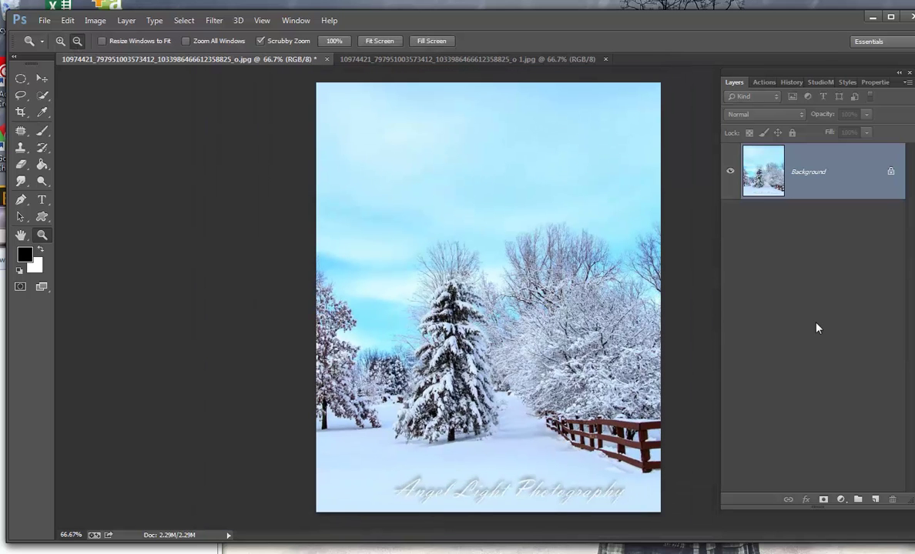
# Step: Add a Color Lookup adjustment layer above the background with the NightFromDay.CUBE 3D LUT
pyautogui.click(842, 501)
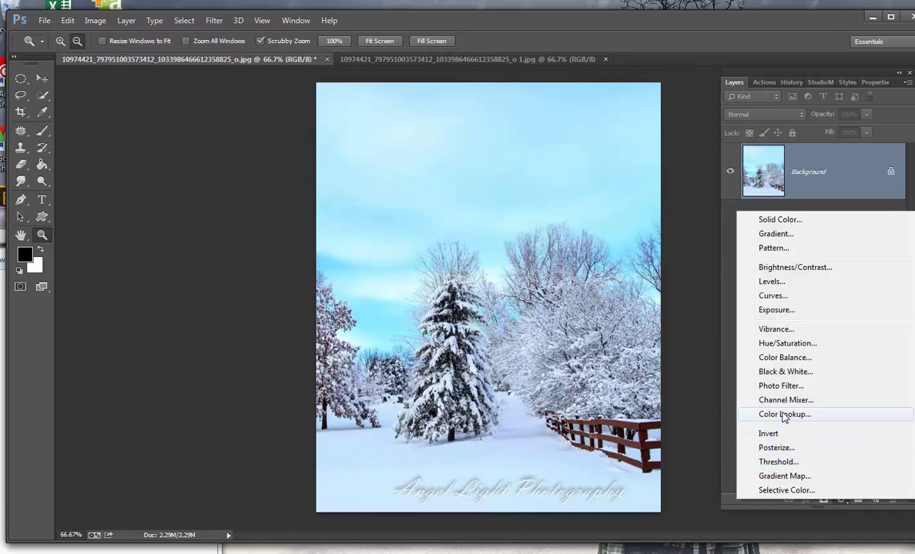
pyautogui.click(122, 23)
pyautogui.click(121, 23)
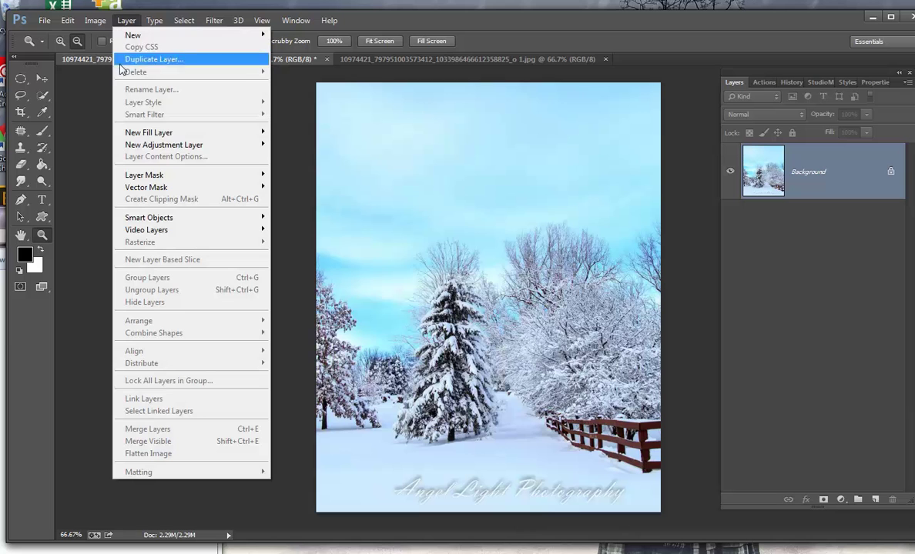
pyautogui.moveTo(134, 148)
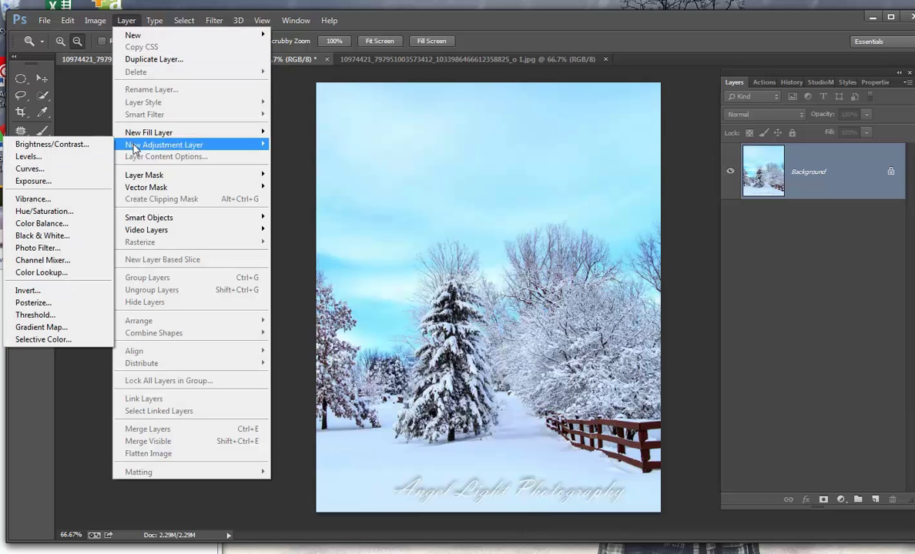
pyautogui.click(38, 274)
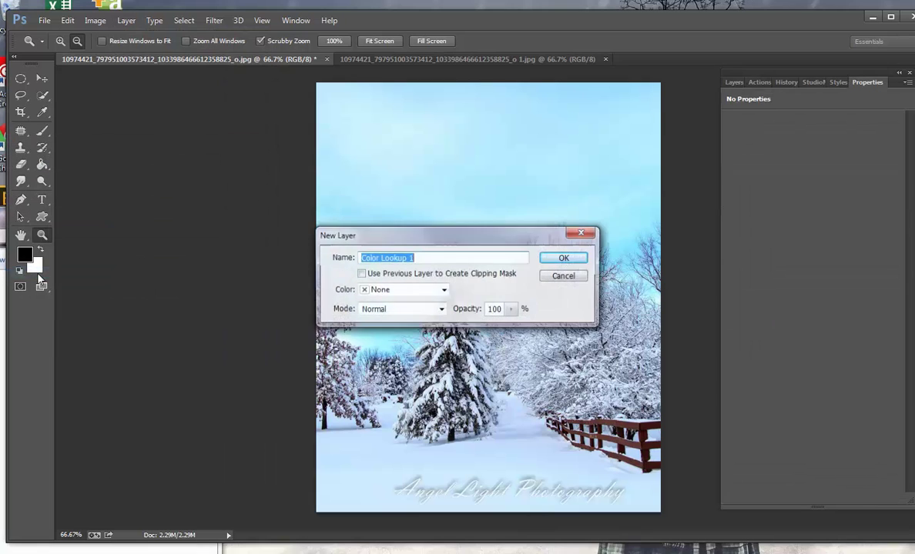
pyautogui.click(563, 259)
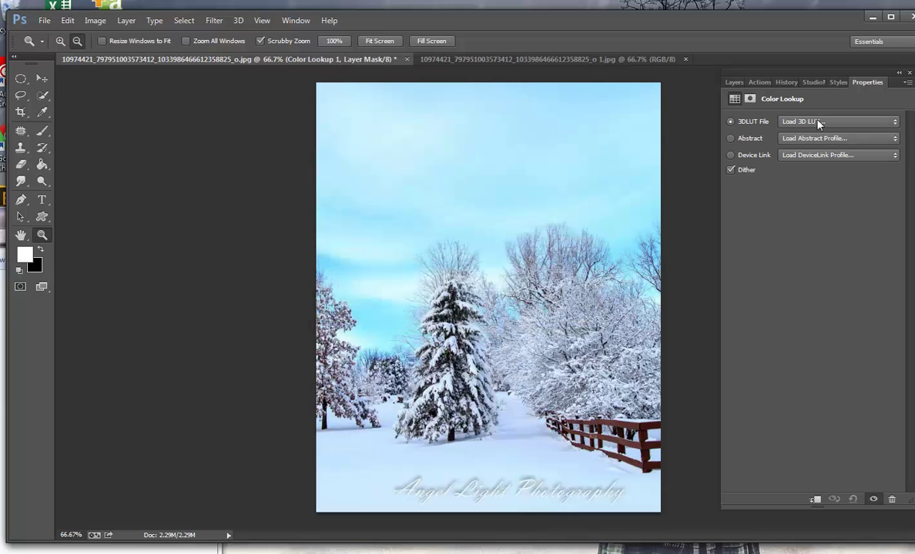
pyautogui.click(819, 122)
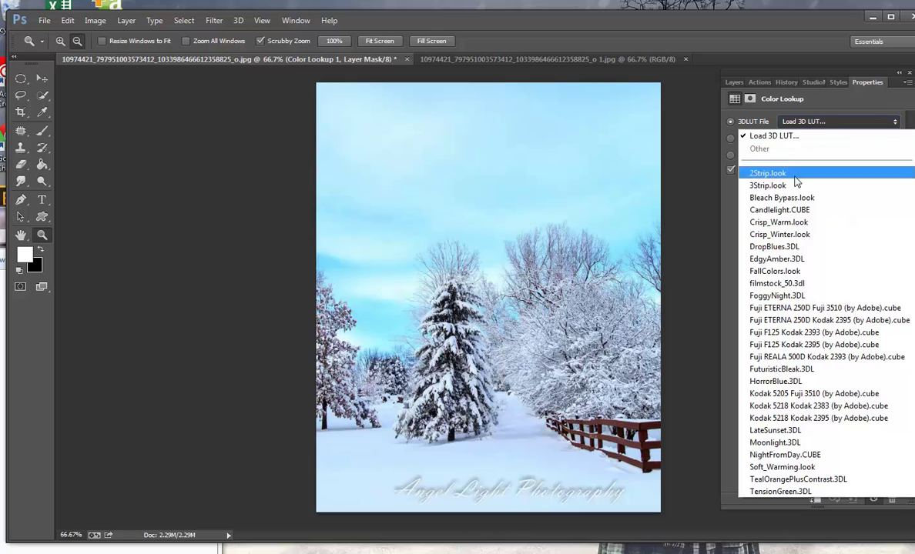
pyautogui.click(767, 455)
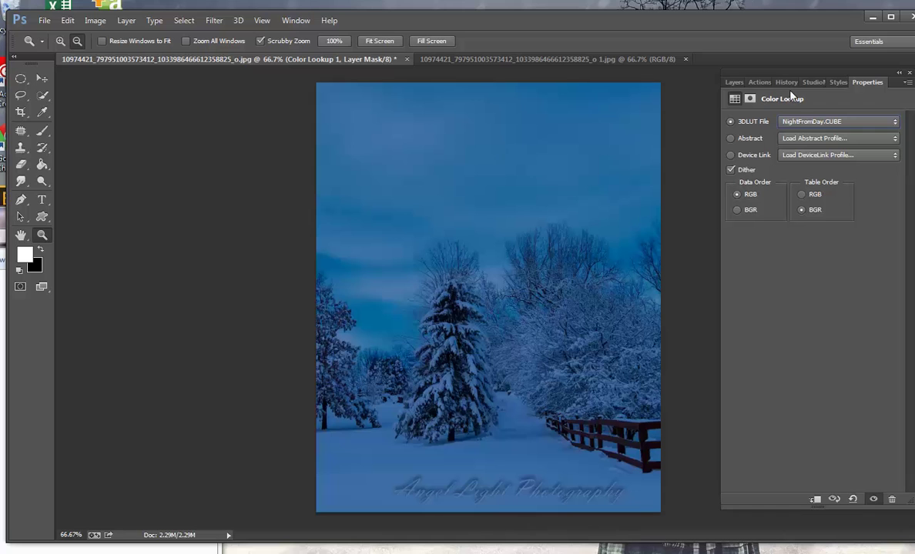
pyautogui.click(733, 82)
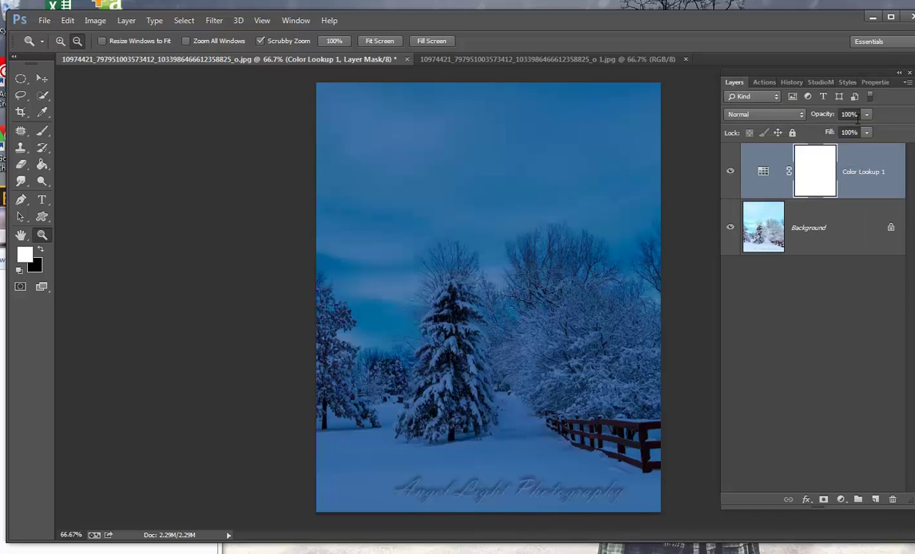
# Step: Add a second Color Lookup adjustment layer with the DropBlues.3DL LUT and lower its opacity to about 61%
pyautogui.click(840, 501)
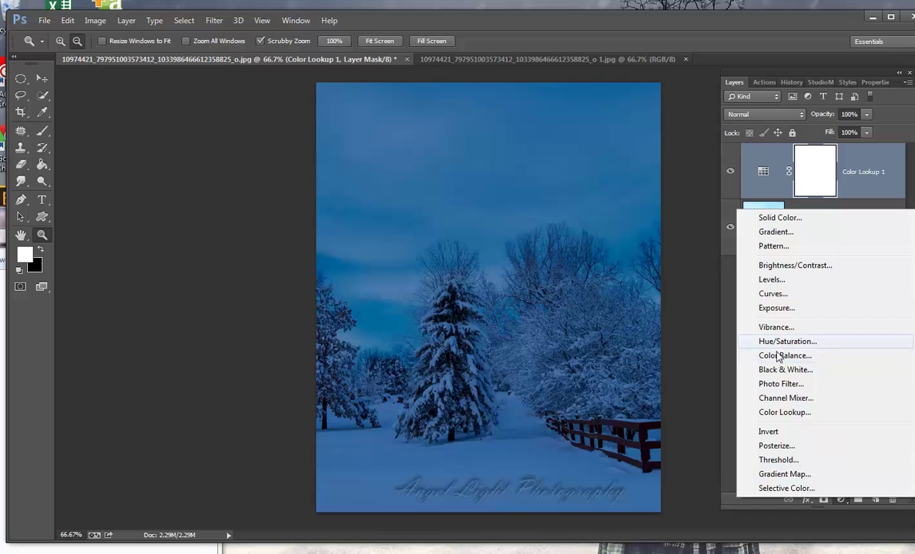
pyautogui.click(779, 412)
pyautogui.click(814, 124)
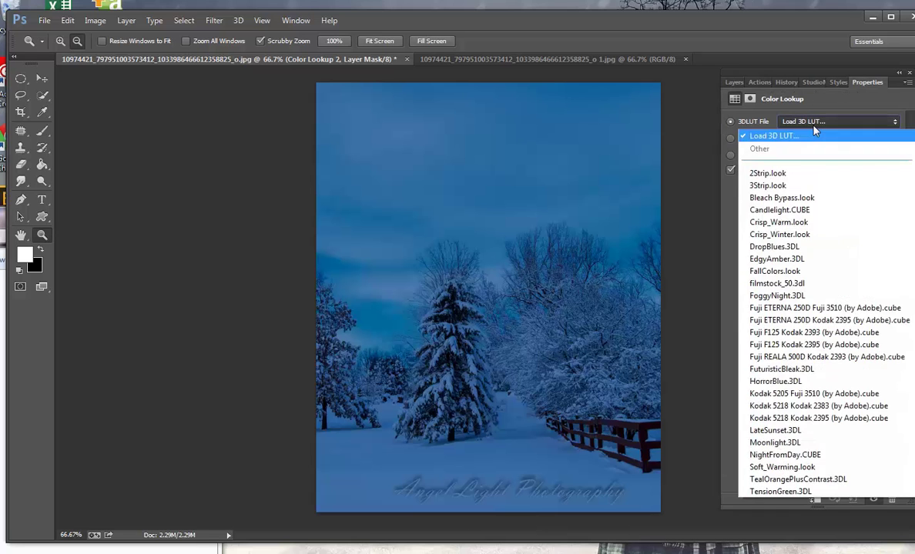
pyautogui.click(762, 248)
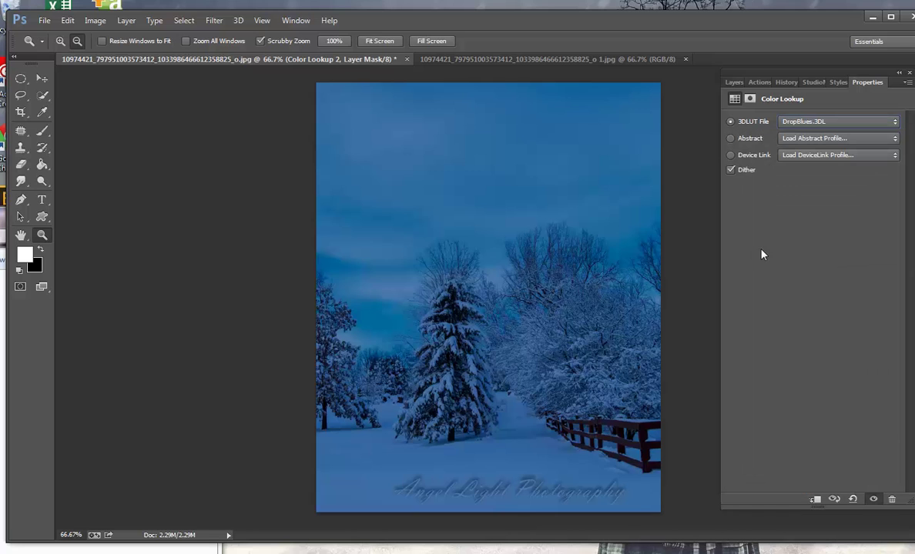
pyautogui.click(733, 81)
pyautogui.click(867, 114)
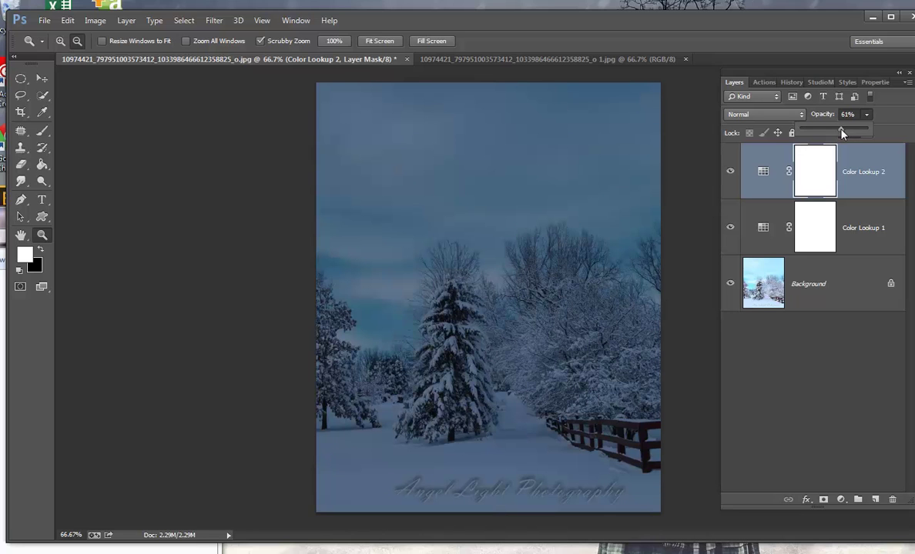
# Step: Paint black over the fir tree on the Color Lookup 1 mask with the brush at 44% opacity
pyautogui.click(860, 225)
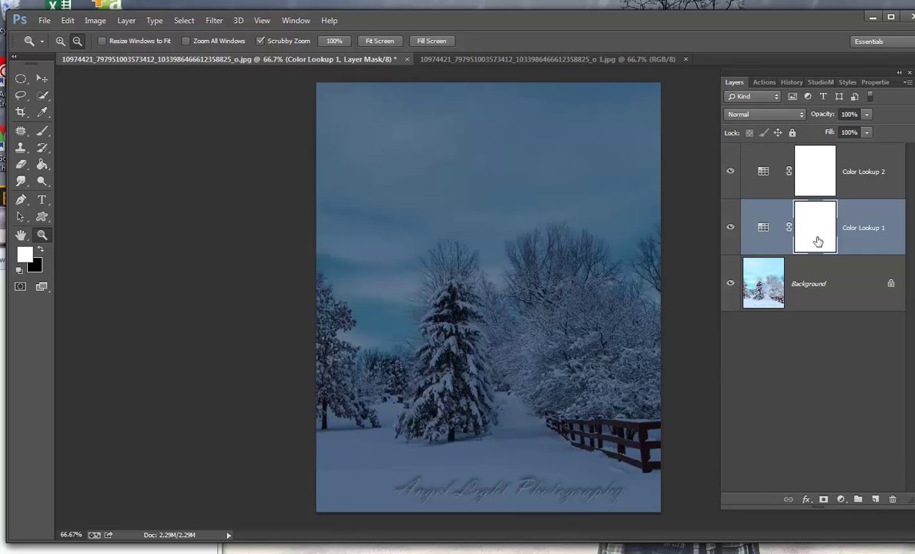
pyautogui.click(42, 130)
pyautogui.click(41, 249)
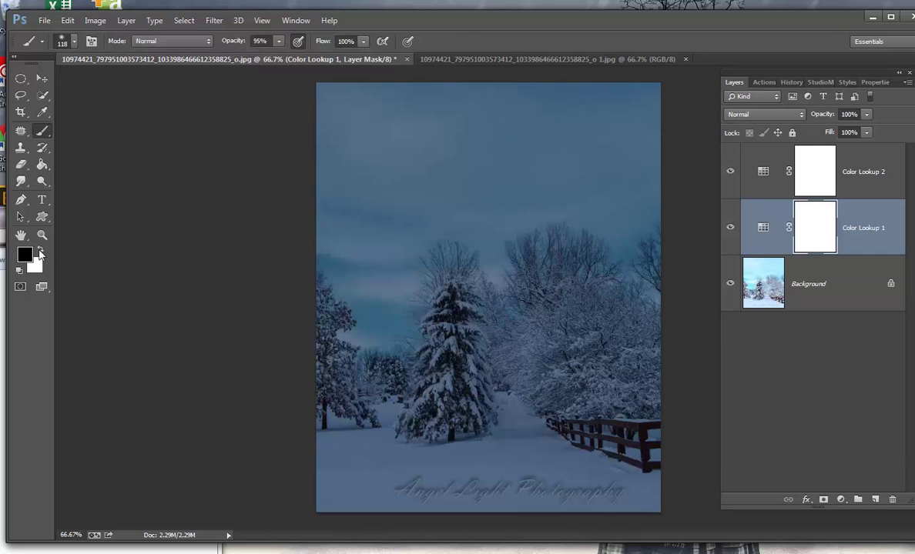
pyautogui.click(278, 42)
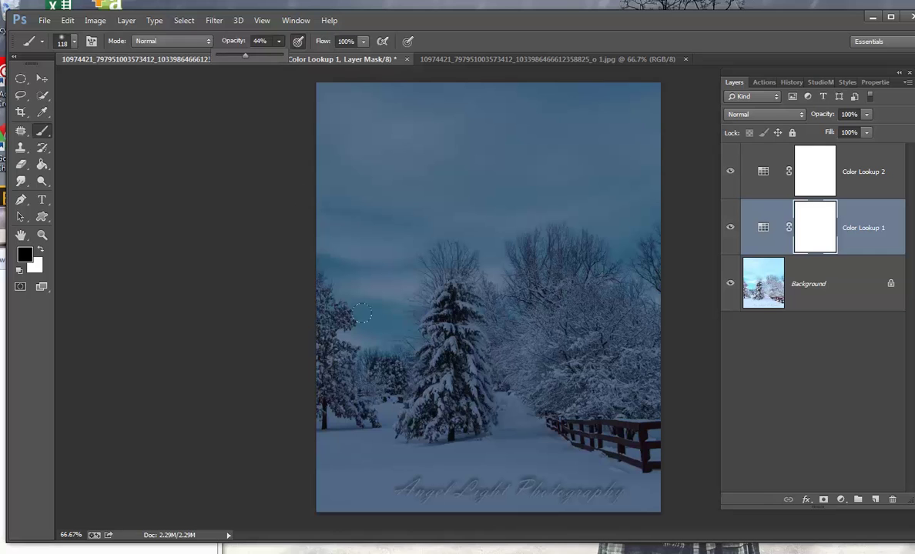
pyautogui.moveTo(441, 323)
pyautogui.mouseDown()
pyautogui.moveTo(436, 358)
pyautogui.moveTo(416, 375)
pyautogui.moveTo(450, 400)
pyautogui.moveTo(429, 368)
pyautogui.moveTo(439, 352)
pyautogui.moveTo(427, 331)
pyautogui.moveTo(447, 297)
pyautogui.moveTo(442, 271)
pyautogui.mouseUp()
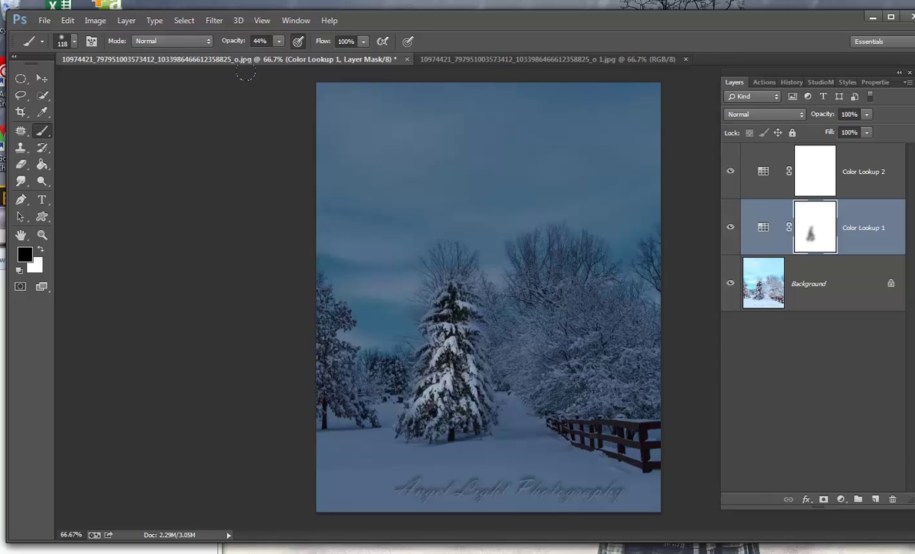
# Step: Refine the Color Lookup 1 mask at 29% brush opacity, using white around the fir tree and black on the tree, fence area and foreground snow
pyautogui.click(42, 249)
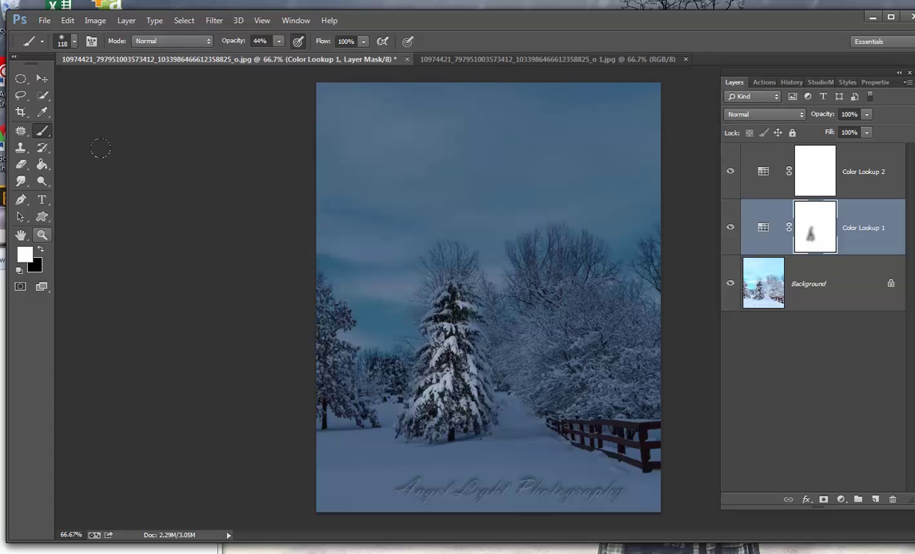
pyautogui.click(278, 41)
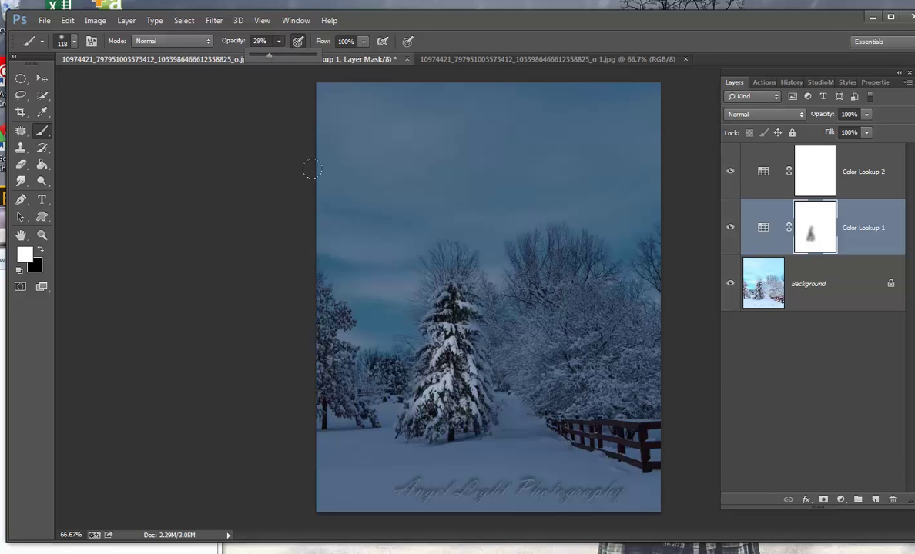
pyautogui.click(395, 366)
pyautogui.moveTo(436, 350); pyautogui.dragTo(415, 318)
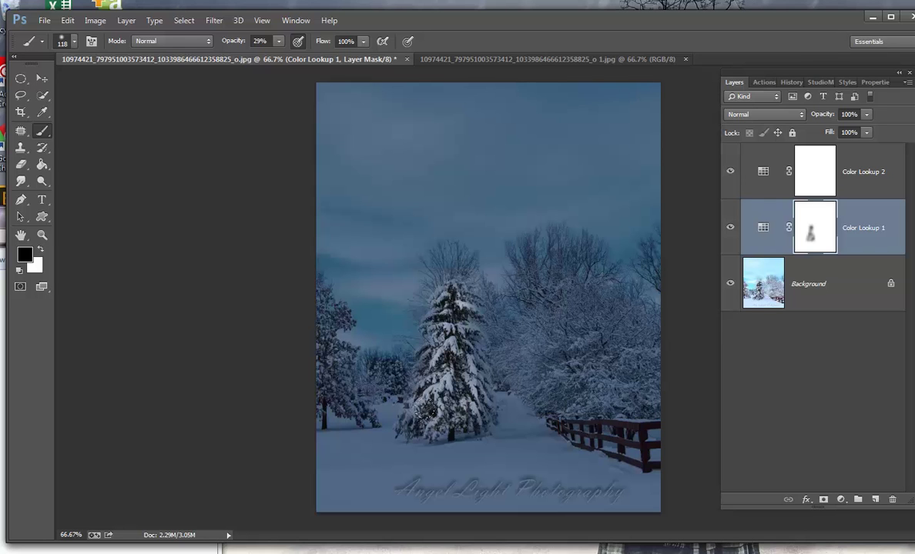
pyautogui.moveTo(510, 358); pyautogui.dragTo(610, 386)
pyautogui.moveTo(429, 408)
pyautogui.mouseDown()
pyautogui.moveTo(459, 447)
pyautogui.moveTo(406, 458)
pyautogui.mouseUp()
# Step: Revert the last mask strokes in front of the tree and repaint the foreground snow black with a 198 px brush at 14% opacity
pyautogui.click(278, 45)
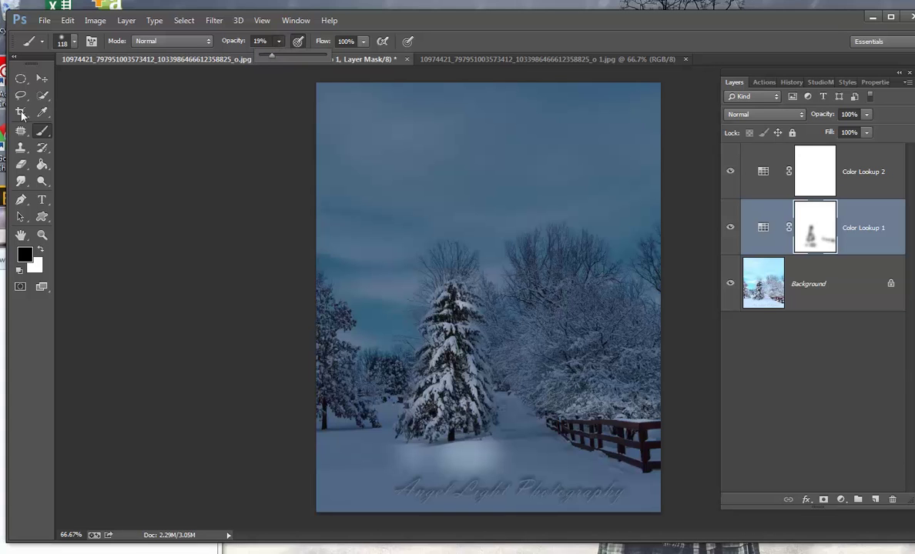
pyautogui.click(73, 43)
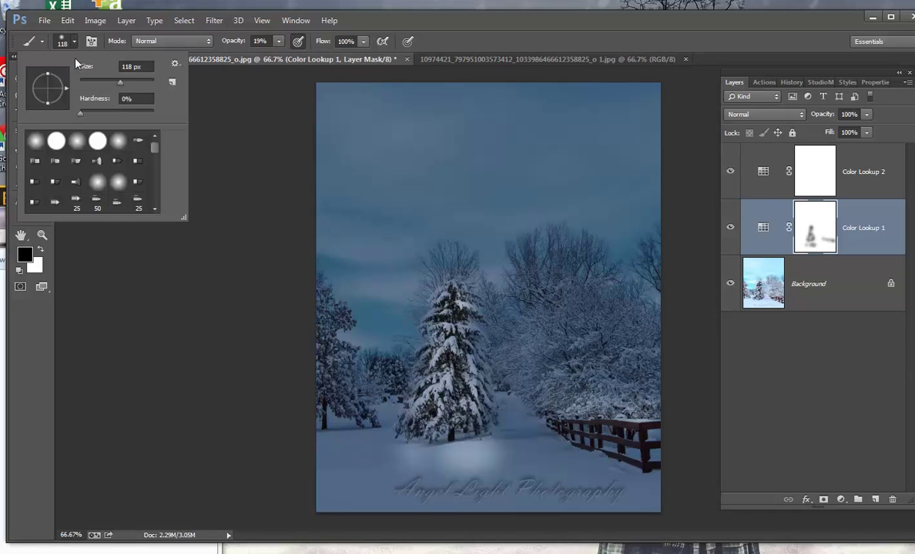
pyautogui.click(120, 83)
pyautogui.click(786, 82)
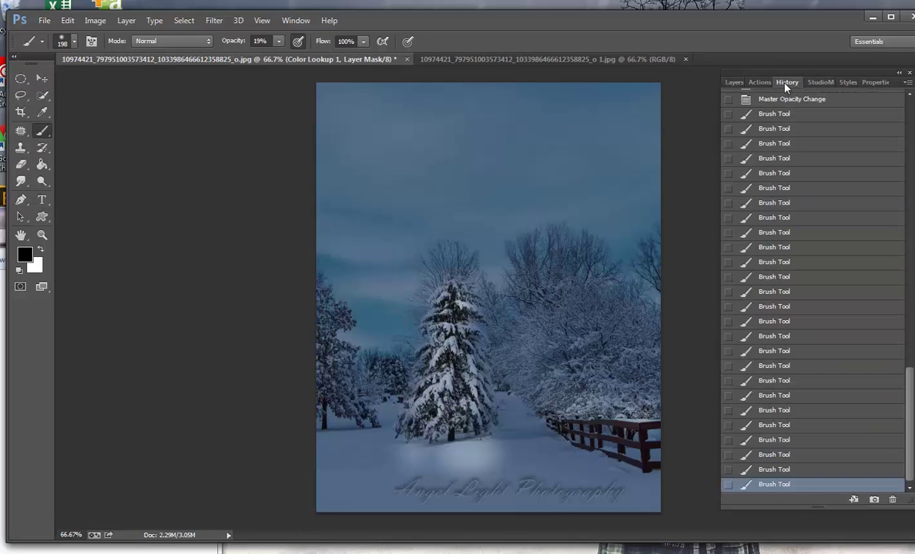
pyautogui.click(773, 455)
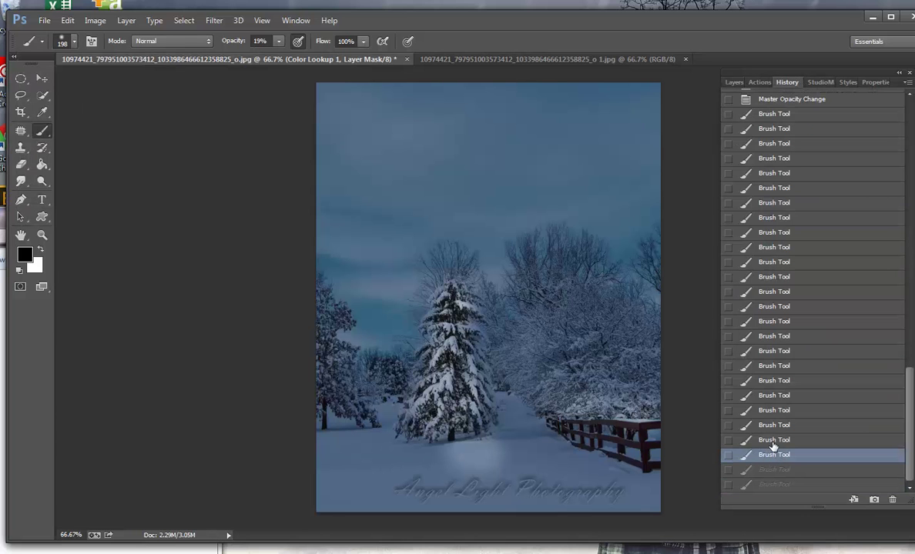
pyautogui.hotkey('ctrl', 'alt', 'z')
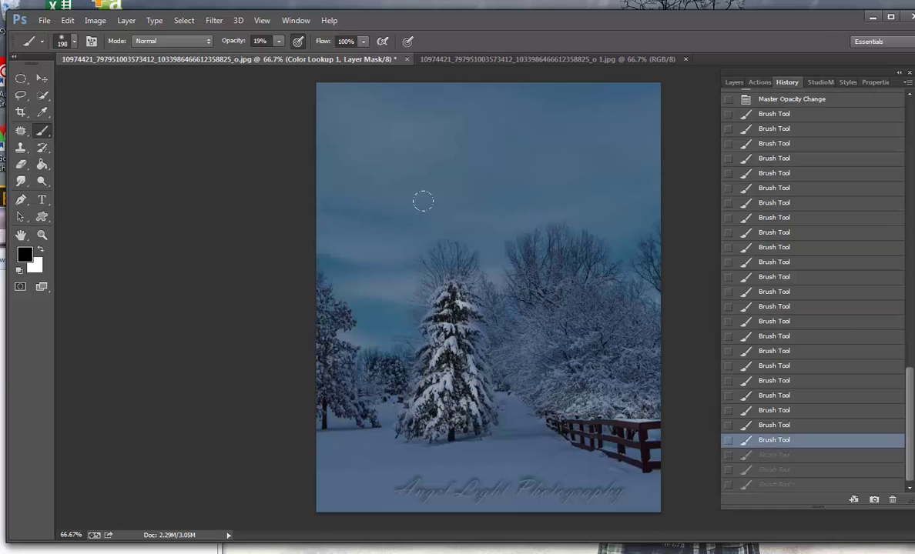
pyautogui.click(279, 43)
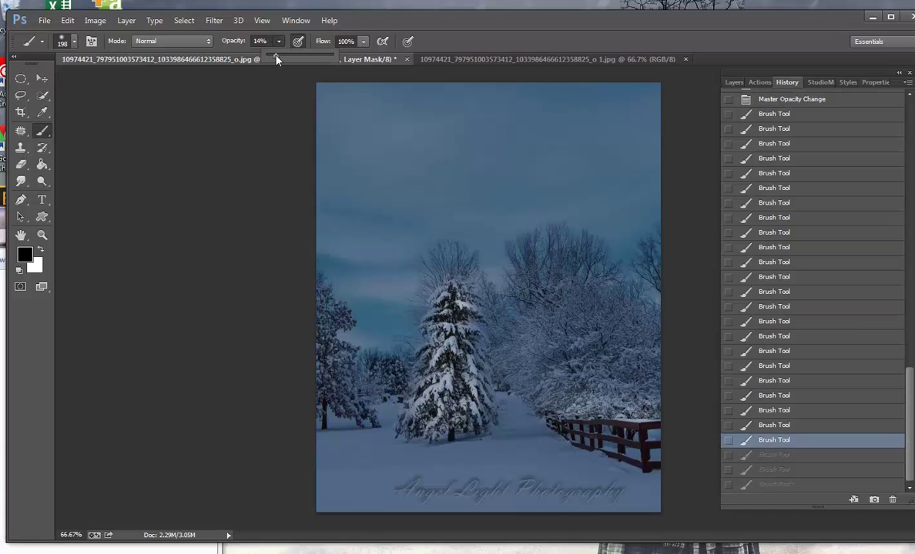
pyautogui.moveTo(478, 451)
pyautogui.mouseDown()
pyautogui.moveTo(368, 436)
pyautogui.moveTo(436, 402)
pyautogui.moveTo(462, 368)
pyautogui.moveTo(509, 436)
pyautogui.moveTo(535, 435)
pyautogui.moveTo(351, 443)
pyautogui.moveTo(470, 450)
pyautogui.moveTo(443, 406)
pyautogui.moveTo(512, 445)
pyautogui.moveTo(551, 395)
pyautogui.mouseUp()
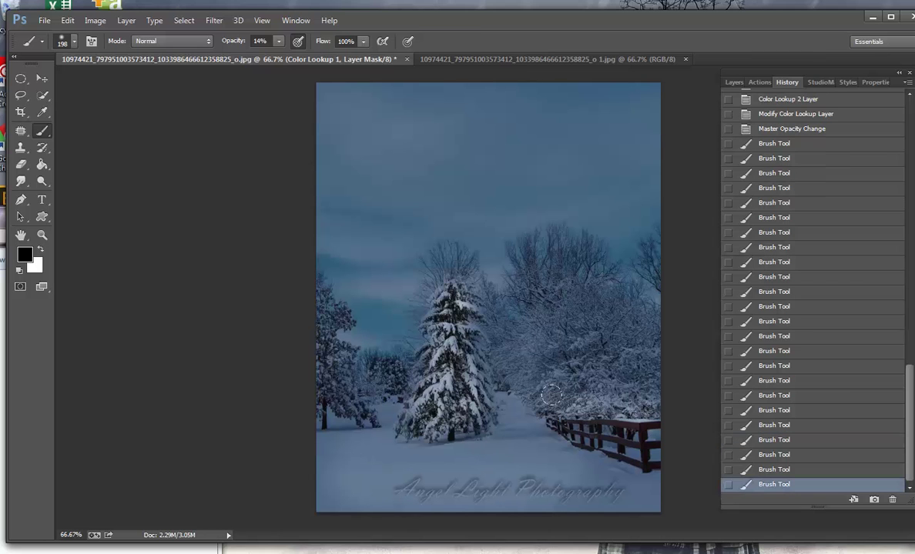
# Step: Compare the image with the Color Lookup 2 and Color Lookup 1 layers hidden and shown
pyautogui.click(734, 82)
pyautogui.click(730, 173)
pyautogui.click(730, 173)
pyautogui.click(729, 228)
pyautogui.click(730, 227)
pyautogui.click(729, 228)
pyautogui.click(729, 227)
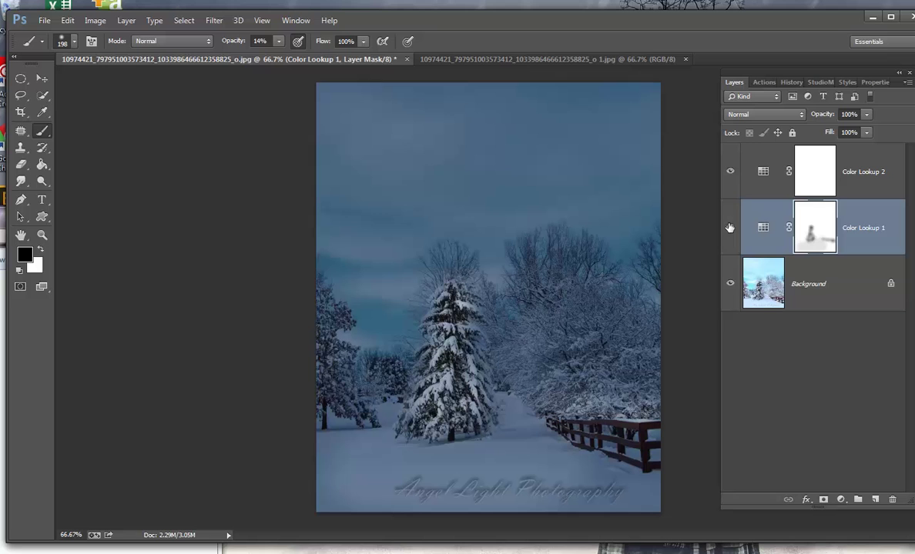
# Step: Flatten the image and set up the Burn tool for Shadows at 15% exposure with a soft 226 px brush
pyautogui.rightClick(813, 299)
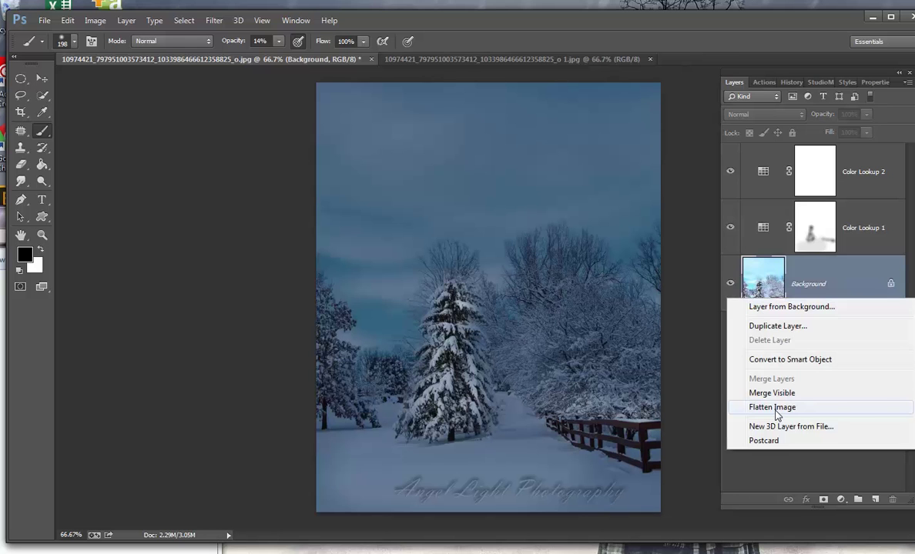
pyautogui.click(776, 416)
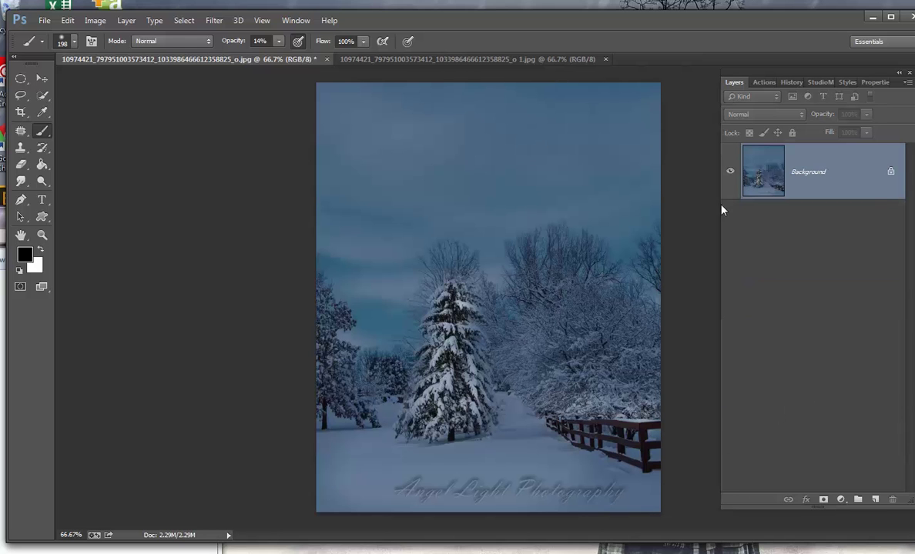
pyautogui.click(43, 182)
pyautogui.click(45, 184)
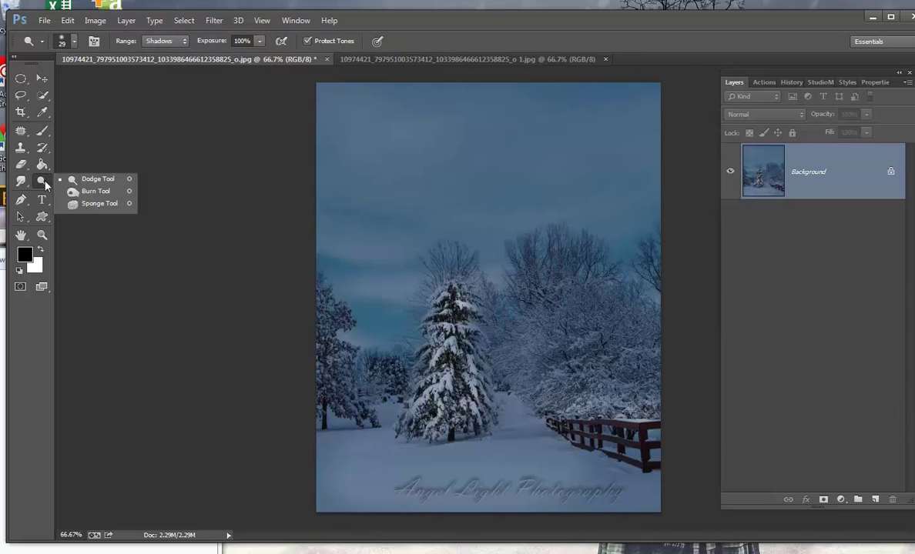
pyautogui.click(85, 196)
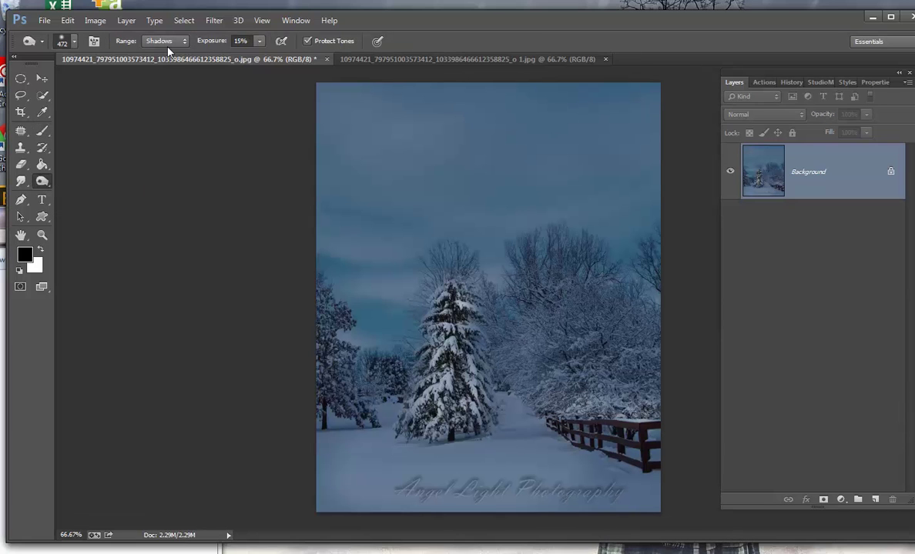
pyautogui.click(259, 41)
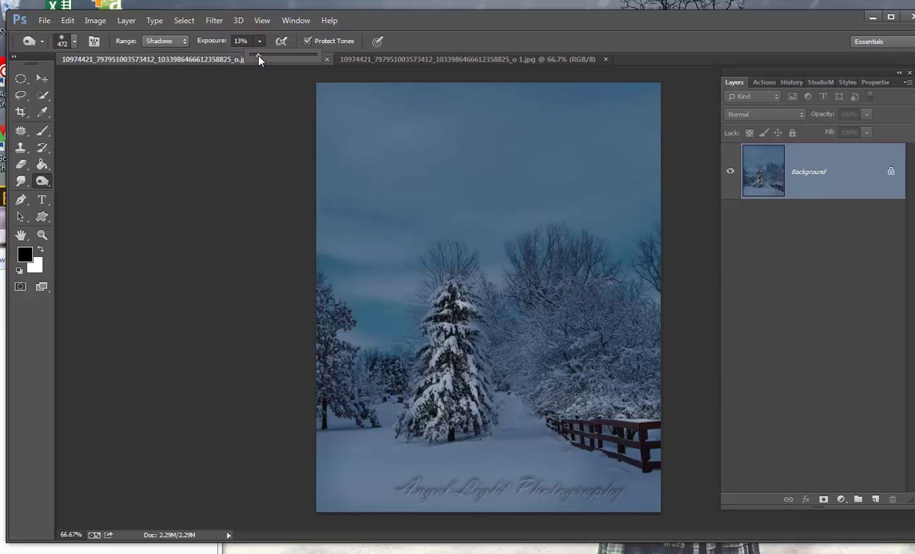
pyautogui.click(75, 43)
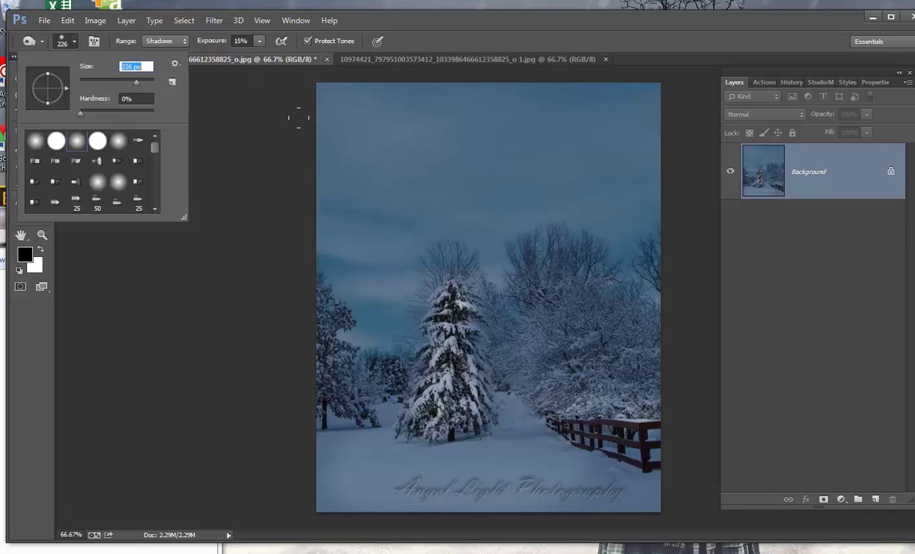
pyautogui.click(301, 93)
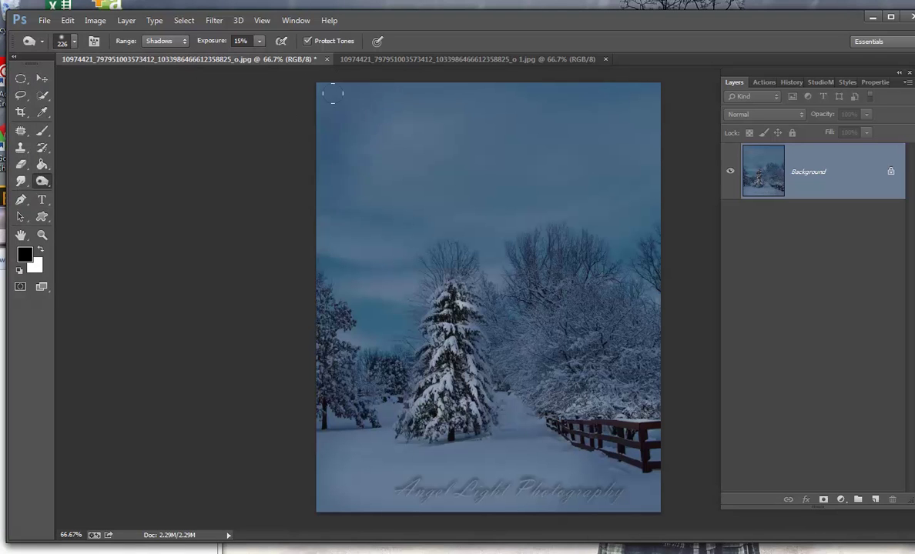
# Step: Burn the upper sky, the side edges and the foreground snow repeatedly to form a dark vignette around the fir tree
pyautogui.moveTo(363, 84)
pyautogui.mouseDown()
pyautogui.moveTo(611, 99)
pyautogui.moveTo(624, 175)
pyautogui.moveTo(620, 254)
pyautogui.moveTo(590, 158)
pyautogui.moveTo(545, 172)
pyautogui.moveTo(578, 131)
pyautogui.moveTo(494, 132)
pyautogui.moveTo(405, 102)
pyautogui.moveTo(360, 101)
pyautogui.mouseUp()
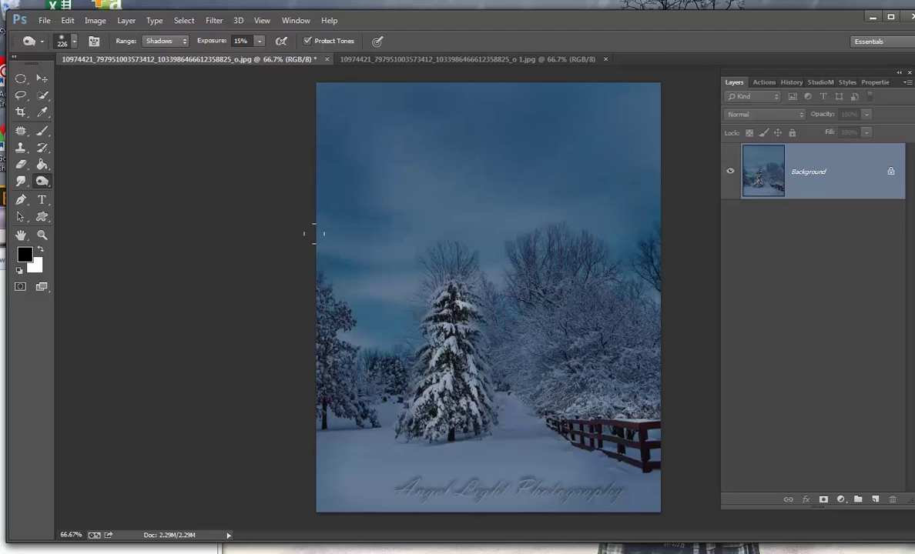
pyautogui.moveTo(274, 393)
pyautogui.mouseDown()
pyautogui.moveTo(288, 448)
pyautogui.moveTo(382, 485)
pyautogui.moveTo(325, 476)
pyautogui.moveTo(520, 470)
pyautogui.moveTo(598, 461)
pyautogui.mouseUp()
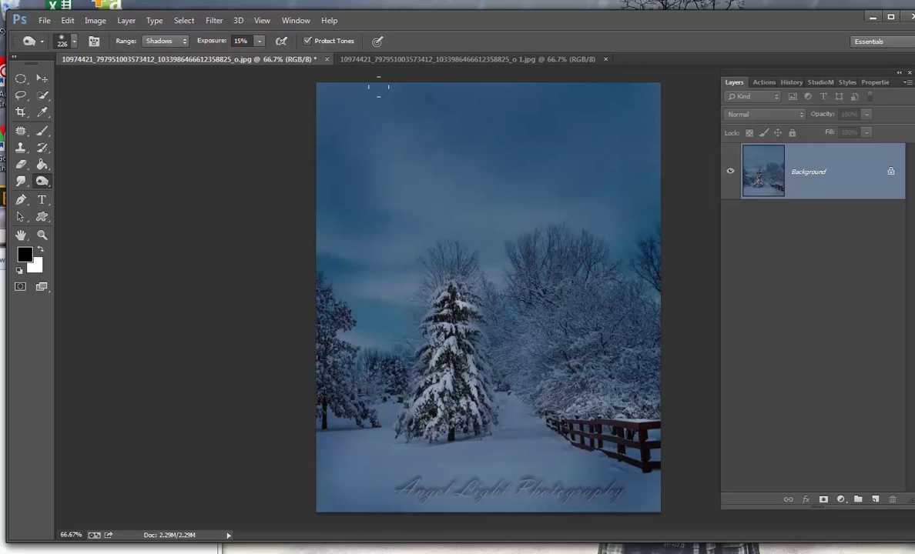
pyautogui.moveTo(437, 74)
pyautogui.mouseDown()
pyautogui.moveTo(540, 100)
pyautogui.moveTo(569, 84)
pyautogui.moveTo(552, 80)
pyautogui.moveTo(598, 97)
pyautogui.moveTo(609, 151)
pyautogui.moveTo(609, 206)
pyautogui.mouseUp()
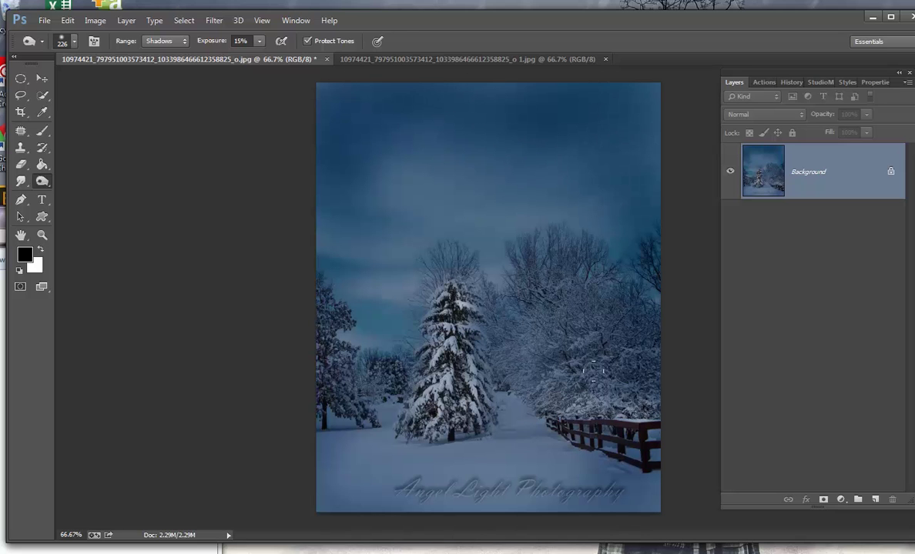
pyautogui.moveTo(301, 207)
pyautogui.mouseDown()
pyautogui.moveTo(357, 165)
pyautogui.moveTo(343, 135)
pyautogui.moveTo(475, 138)
pyautogui.moveTo(402, 117)
pyautogui.moveTo(343, 121)
pyautogui.moveTo(335, 80)
pyautogui.moveTo(289, 80)
pyautogui.moveTo(278, 72)
pyautogui.moveTo(606, 78)
pyautogui.moveTo(627, 121)
pyautogui.mouseUp()
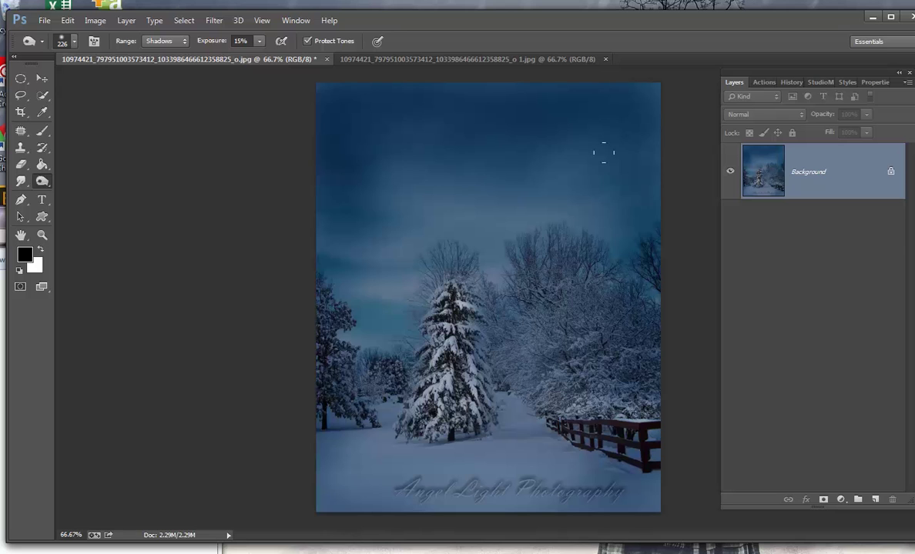
pyautogui.moveTo(625, 199)
pyautogui.mouseDown()
pyautogui.moveTo(612, 130)
pyautogui.moveTo(556, 157)
pyautogui.moveTo(572, 157)
pyautogui.moveTo(525, 163)
pyautogui.moveTo(553, 152)
pyautogui.moveTo(512, 139)
pyautogui.moveTo(416, 143)
pyautogui.mouseUp()
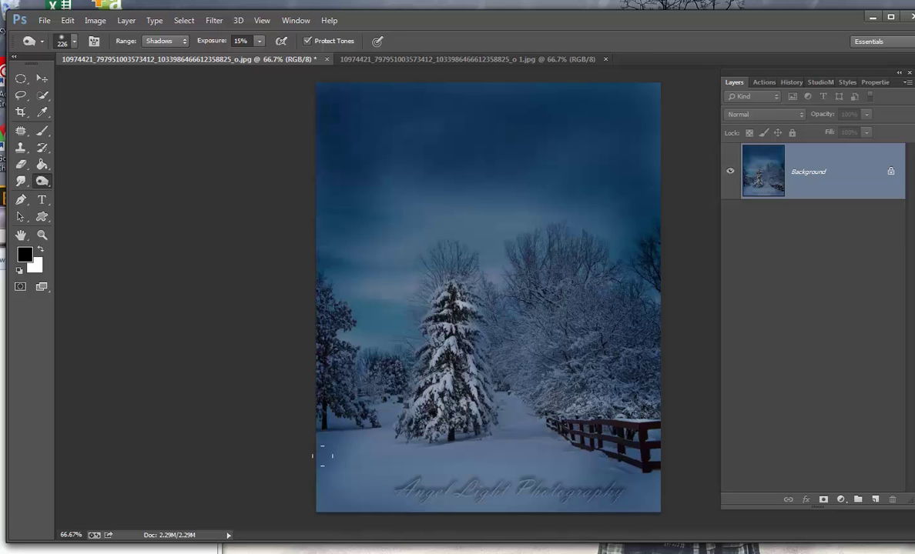
pyautogui.moveTo(310, 408)
pyautogui.mouseDown()
pyautogui.moveTo(357, 473)
pyautogui.moveTo(597, 454)
pyautogui.moveTo(558, 447)
pyautogui.moveTo(492, 478)
pyautogui.moveTo(377, 466)
pyautogui.moveTo(500, 460)
pyautogui.moveTo(310, 469)
pyautogui.moveTo(285, 457)
pyautogui.moveTo(326, 473)
pyautogui.moveTo(694, 484)
pyautogui.mouseUp()
pyautogui.moveTo(640, 140); pyautogui.dragTo(638, 142)
pyautogui.moveTo(639, 65); pyautogui.dragTo(289, 67)
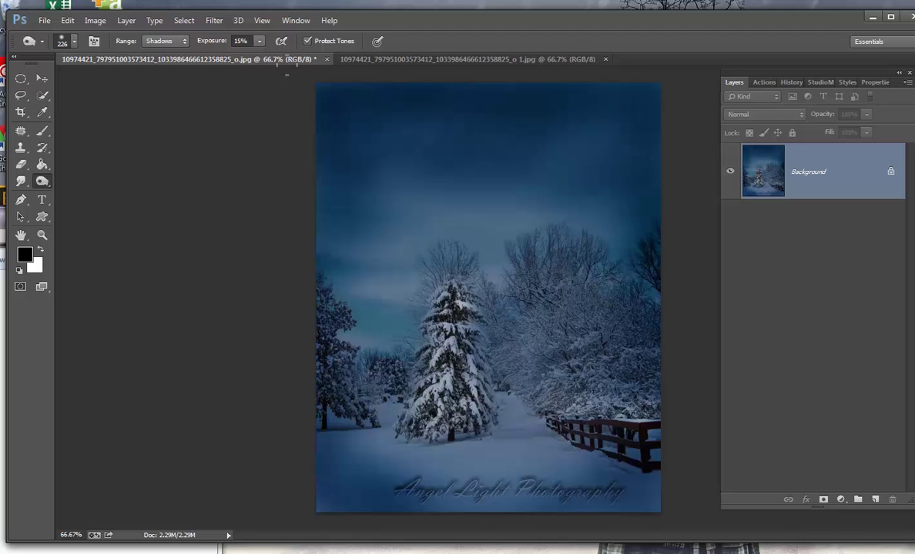
pyautogui.moveTo(399, 94); pyautogui.dragTo(596, 80)
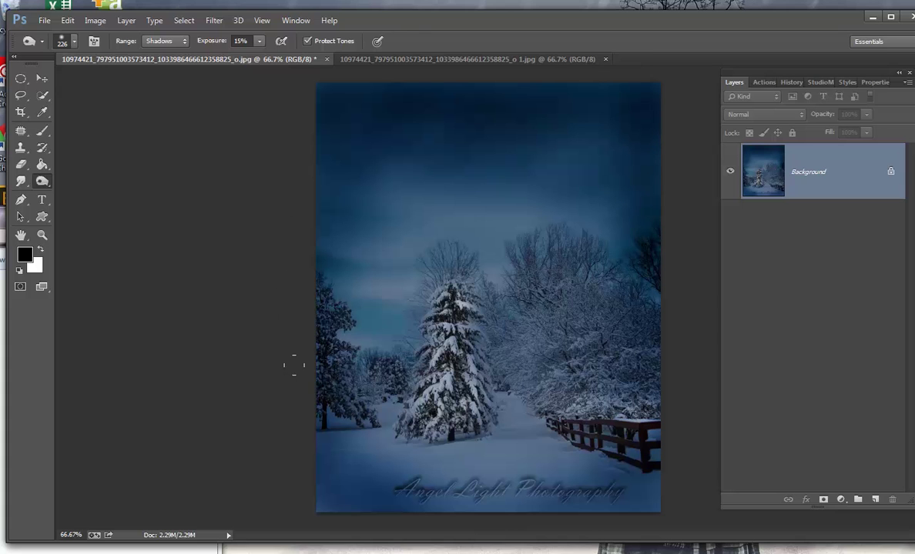
pyautogui.moveTo(283, 401); pyautogui.dragTo(284, 506)
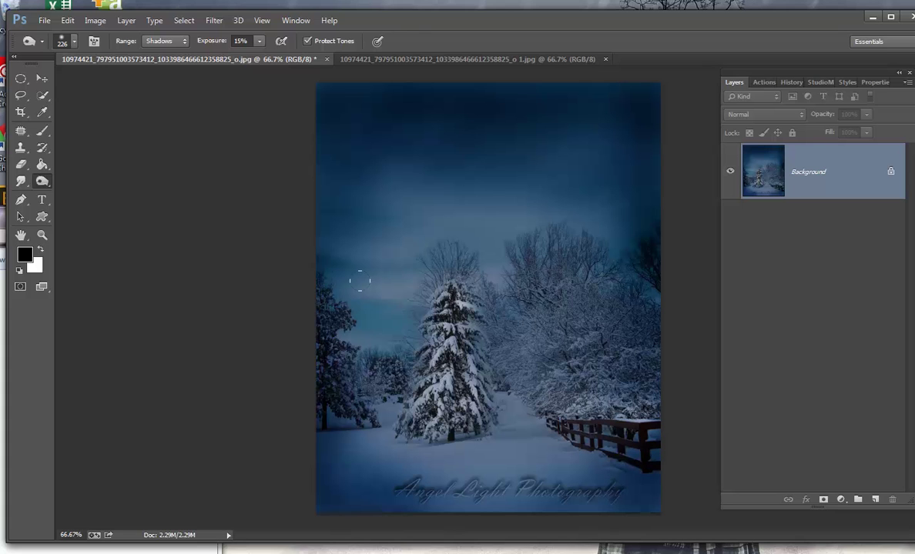
pyautogui.moveTo(329, 278)
pyautogui.mouseDown()
pyautogui.moveTo(346, 261)
pyautogui.moveTo(312, 181)
pyautogui.mouseUp()
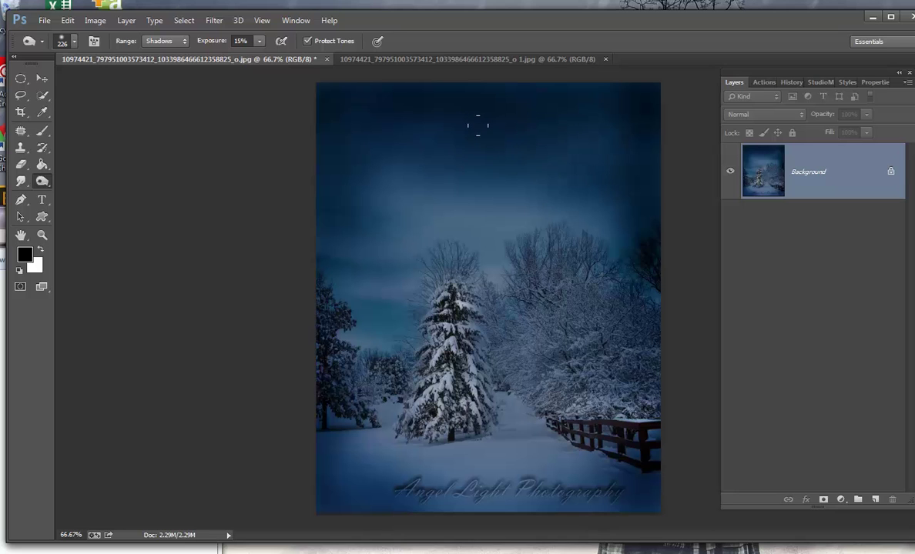
# Step: Darken the middle sky and left edge with more Shadows burning, and burn the snow around the tree at 11% exposure
pyautogui.moveTo(562, 189)
pyautogui.mouseDown()
pyautogui.moveTo(457, 193)
pyautogui.moveTo(505, 206)
pyautogui.moveTo(409, 200)
pyautogui.moveTo(452, 194)
pyautogui.moveTo(362, 202)
pyautogui.mouseUp()
pyautogui.moveTo(352, 161)
pyautogui.mouseDown()
pyautogui.moveTo(276, 177)
pyautogui.moveTo(363, 200)
pyautogui.moveTo(341, 215)
pyautogui.moveTo(390, 240)
pyautogui.moveTo(343, 269)
pyautogui.moveTo(401, 277)
pyautogui.moveTo(358, 279)
pyautogui.moveTo(360, 312)
pyautogui.mouseUp()
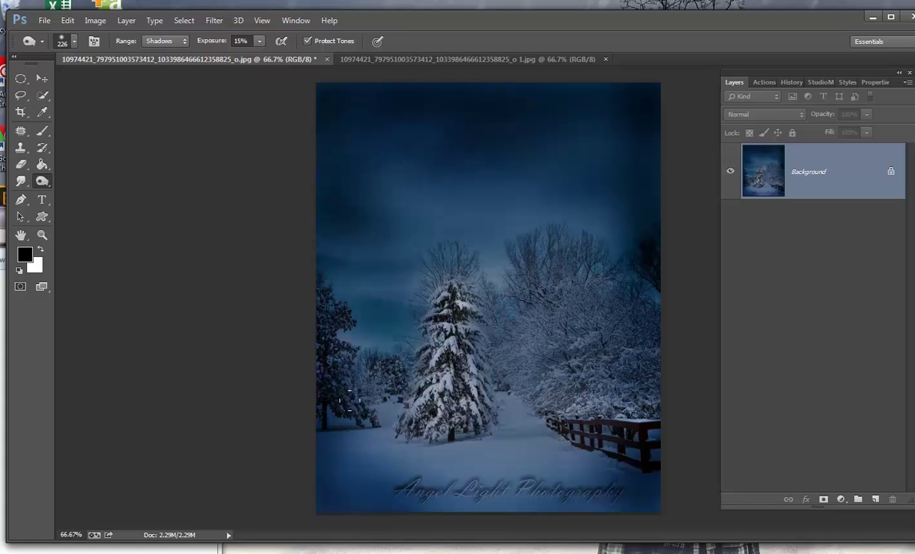
pyautogui.click(259, 40)
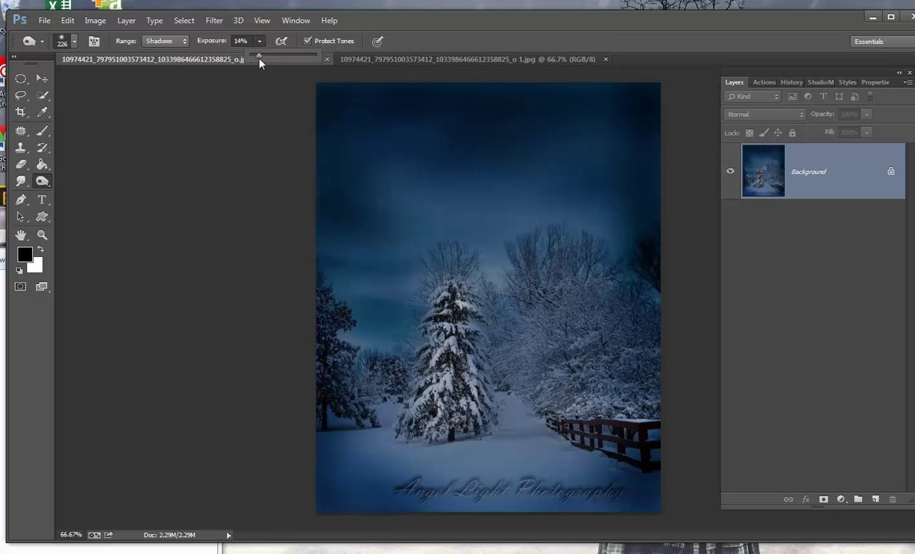
pyautogui.moveTo(422, 435); pyautogui.dragTo(543, 424)
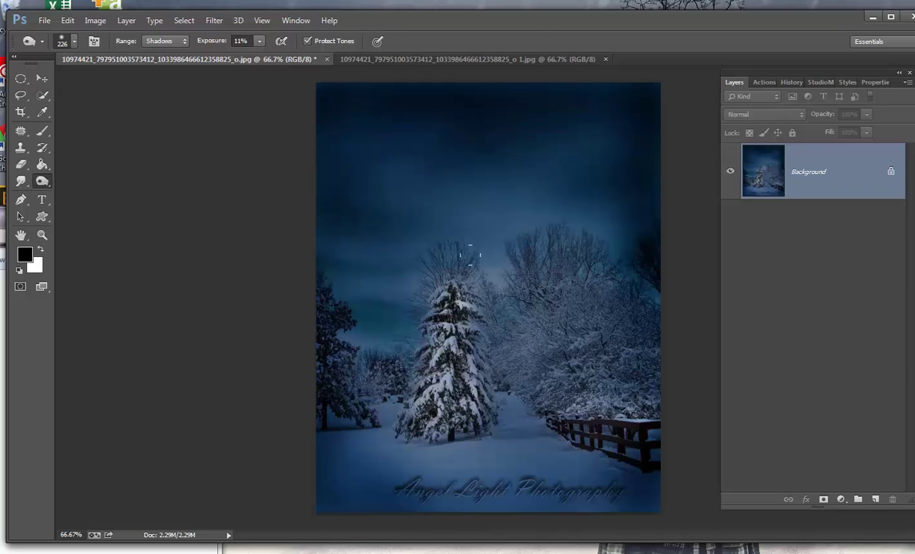
# Step: Switch the Burn range to Midtones and darken the snow around the base of the fir tree
pyautogui.click(165, 41)
pyautogui.click(160, 62)
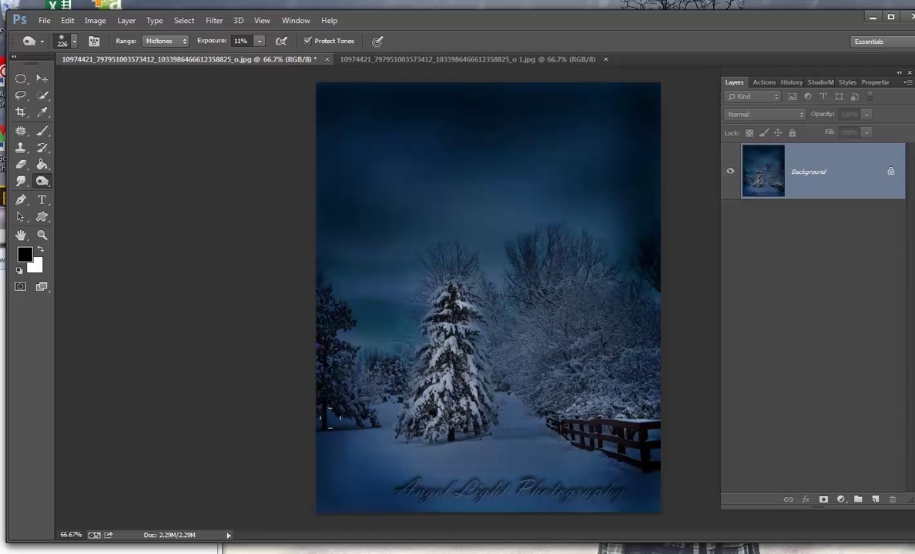
pyautogui.moveTo(483, 427)
pyautogui.mouseDown()
pyautogui.moveTo(330, 422)
pyautogui.moveTo(362, 404)
pyautogui.mouseUp()
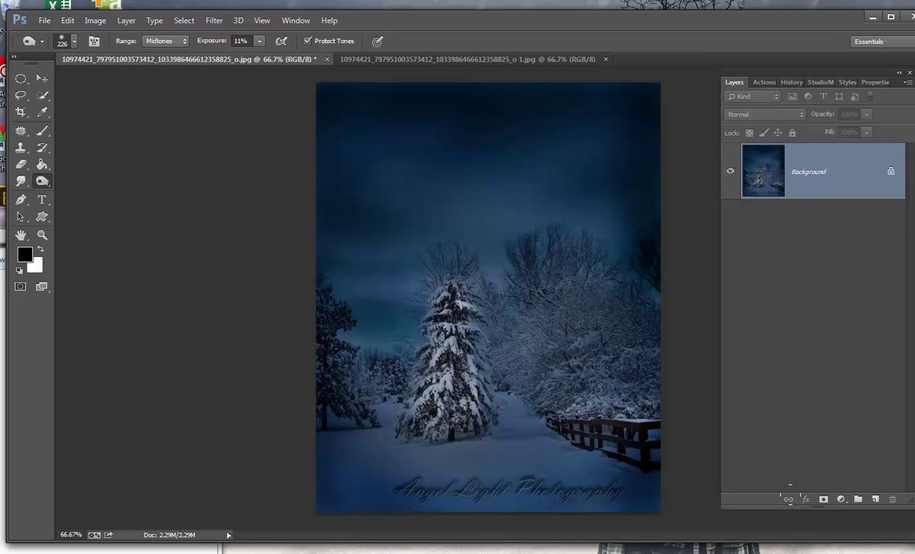
# Step: Add a Color Lookup adjustment layer with the DropBlues.3DL look and reduce its opacity to 43%
pyautogui.click(841, 499)
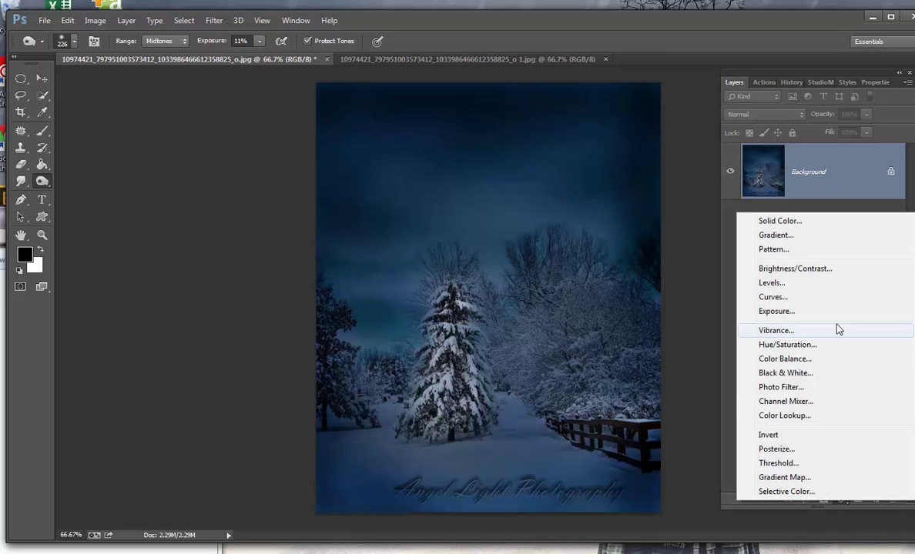
pyautogui.click(784, 415)
pyautogui.click(831, 122)
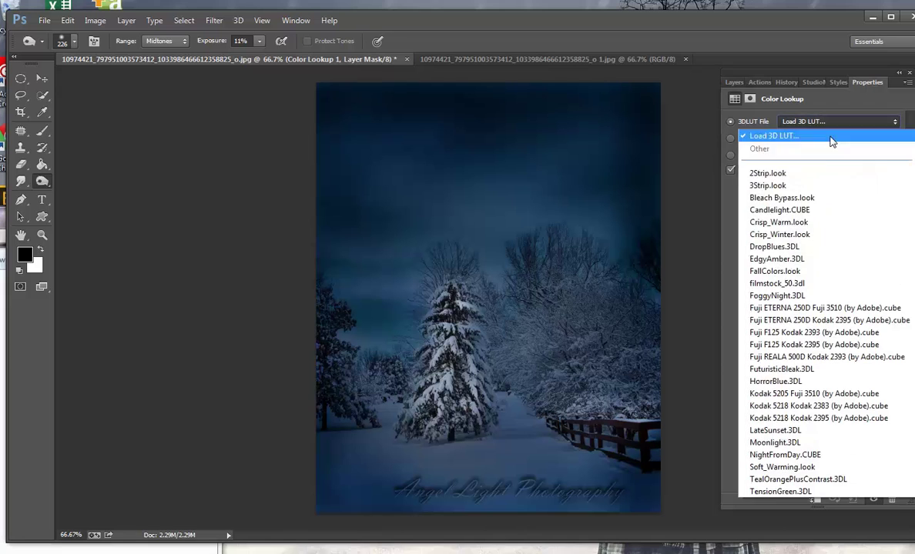
pyautogui.click(775, 248)
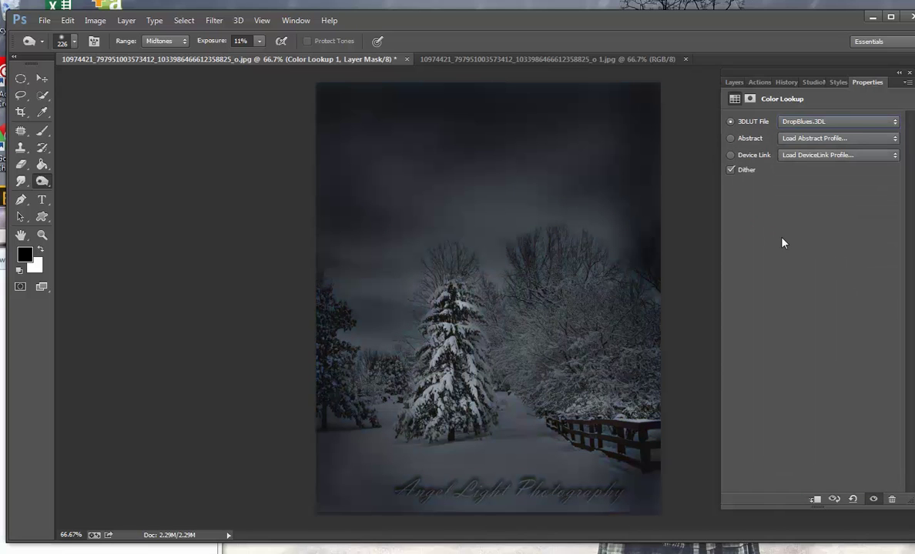
pyautogui.click(734, 83)
pyautogui.click(865, 115)
pyautogui.moveTo(867, 134); pyautogui.dragTo(829, 141)
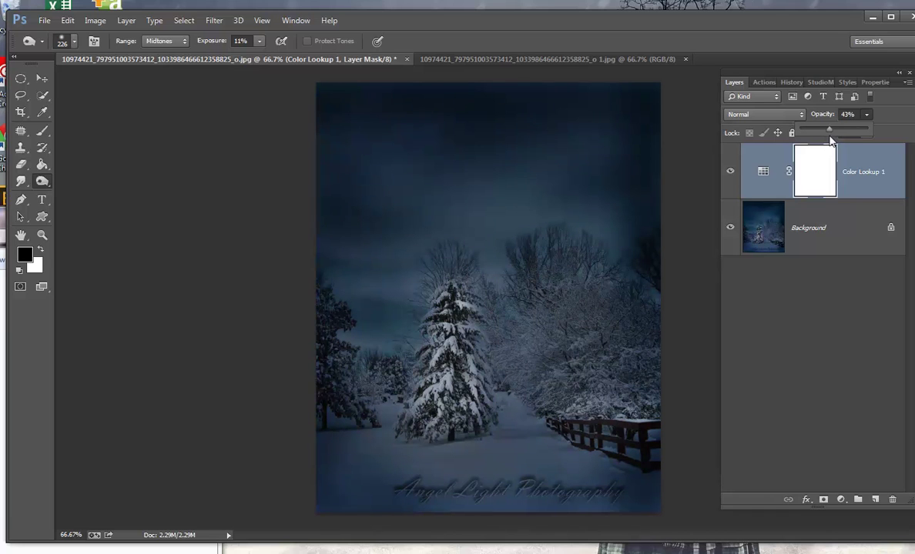
pyautogui.moveTo(829, 141); pyautogui.dragTo(832, 141)
# Step: Compare the image with the DropBlues Color Lookup layer hidden and shown
pyautogui.click(731, 173)
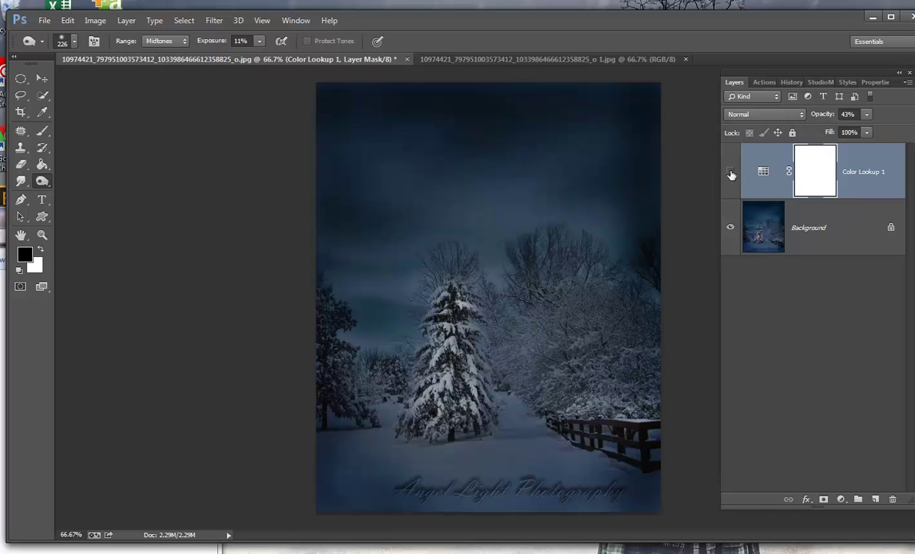
pyautogui.click(731, 172)
pyautogui.click(731, 173)
pyautogui.click(731, 173)
pyautogui.click(731, 172)
pyautogui.click(730, 173)
pyautogui.click(731, 172)
# Step: Set the Color Lookup 1 layer's opacity to 53%, checking it against the hidden state, and flatten the image
pyautogui.click(866, 115)
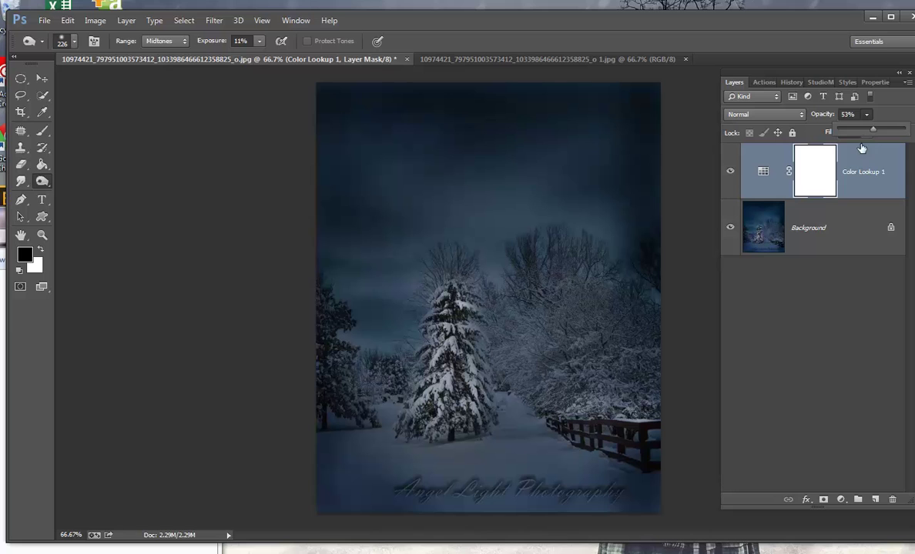
pyautogui.click(730, 172)
pyautogui.click(730, 172)
pyautogui.click(729, 172)
pyautogui.click(730, 172)
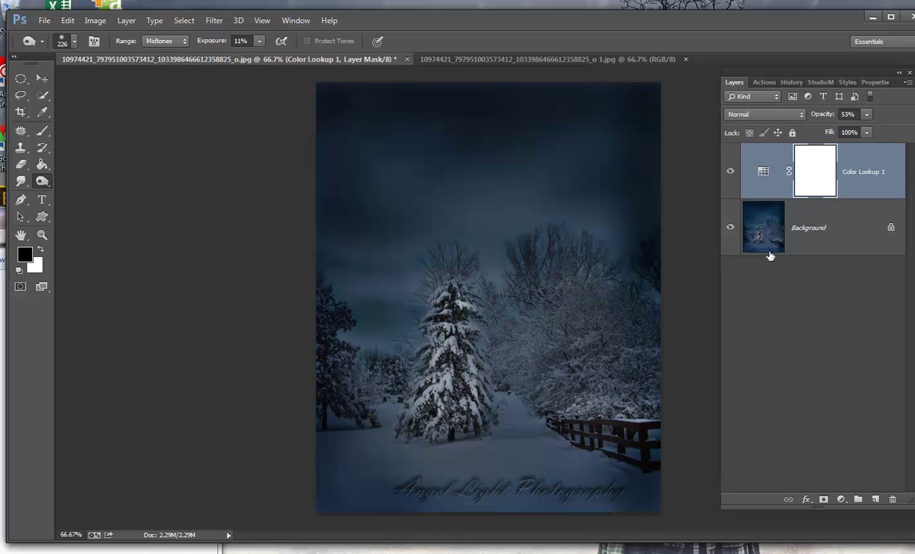
pyautogui.rightClick(841, 248)
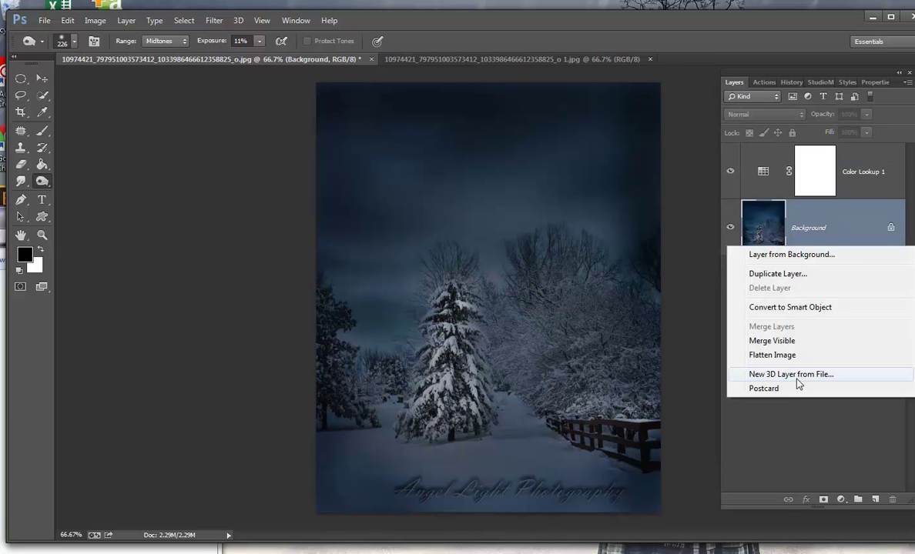
pyautogui.click(782, 357)
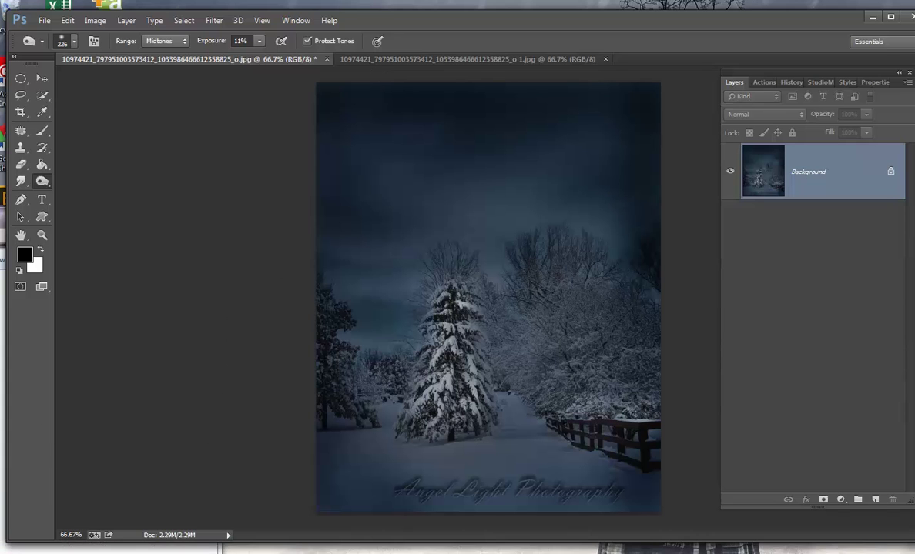
# Step: Place the Fire flies overlay stars image over the fir tree, scaled to about 46% width and 51% height
pyautogui.moveTo(56, 210); pyautogui.dragTo(193, 183)
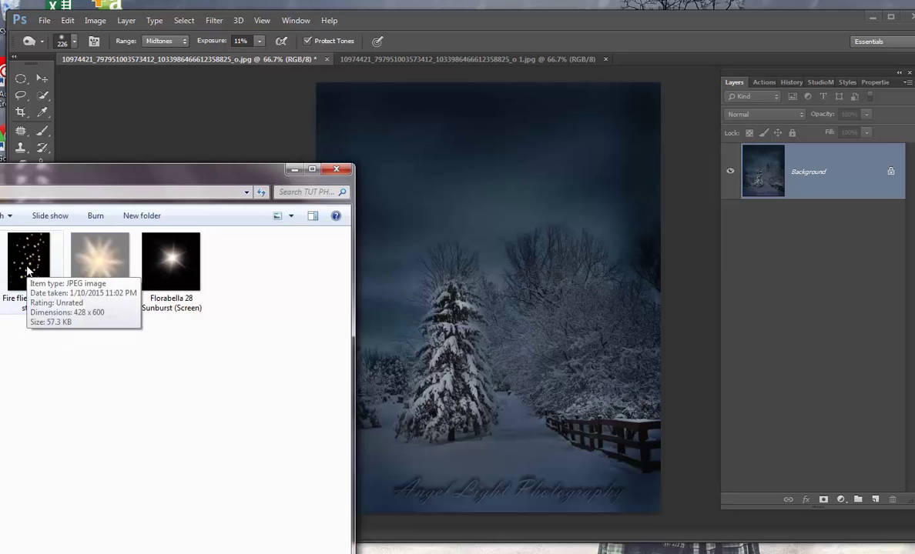
pyautogui.moveTo(28, 269); pyautogui.dragTo(436, 350)
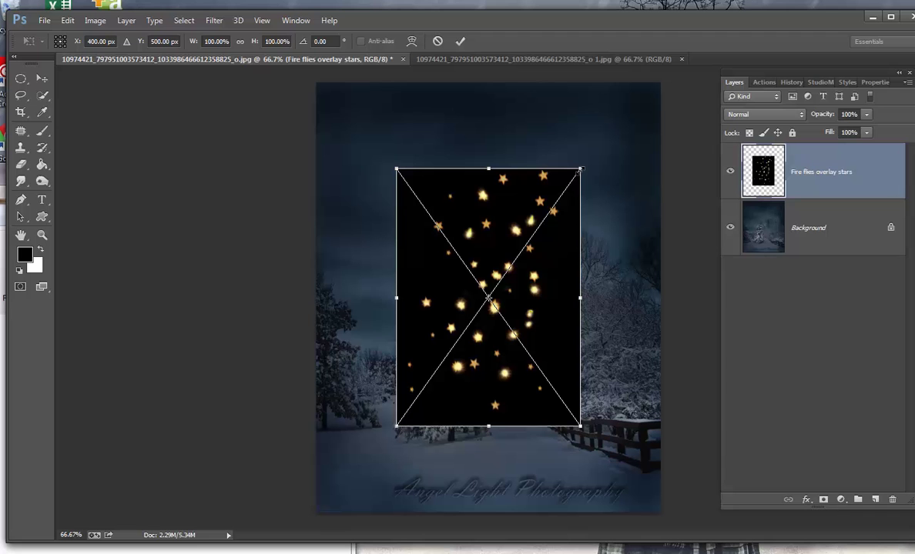
pyautogui.moveTo(581, 168); pyautogui.dragTo(497, 328)
pyautogui.moveTo(416, 388); pyautogui.dragTo(454, 387)
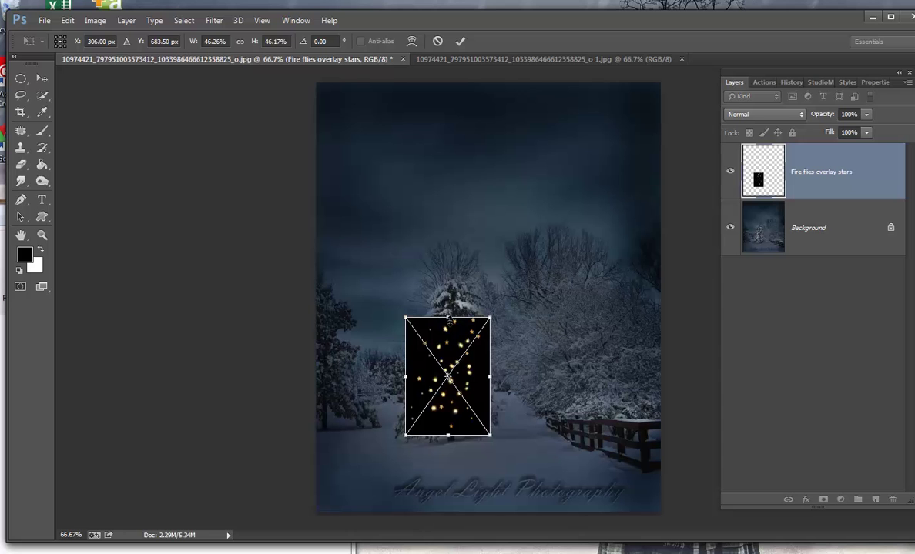
pyautogui.moveTo(447, 317); pyautogui.dragTo(448, 306)
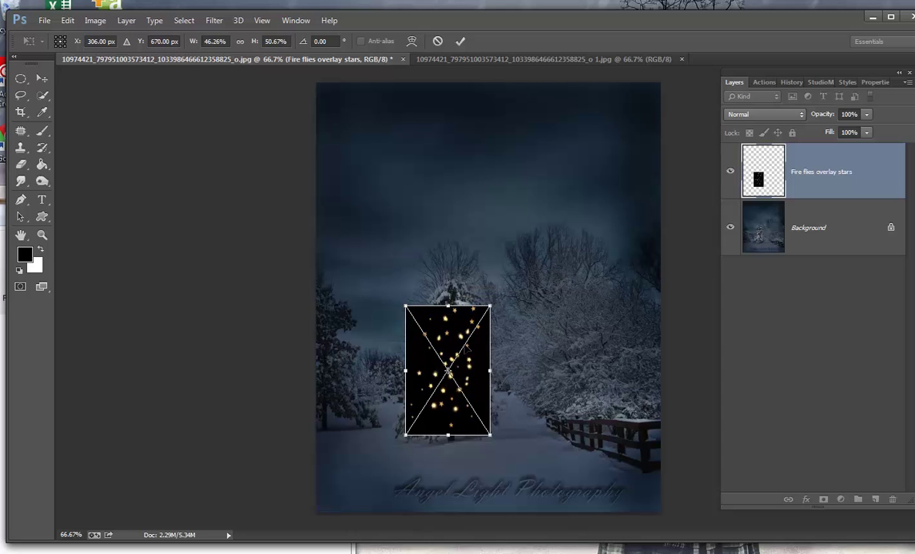
# Step: Taper the stars overlay with a Perspective transform to match the tree's shape, commit it, and set its blend mode to Screen
pyautogui.rightClick(465, 368)
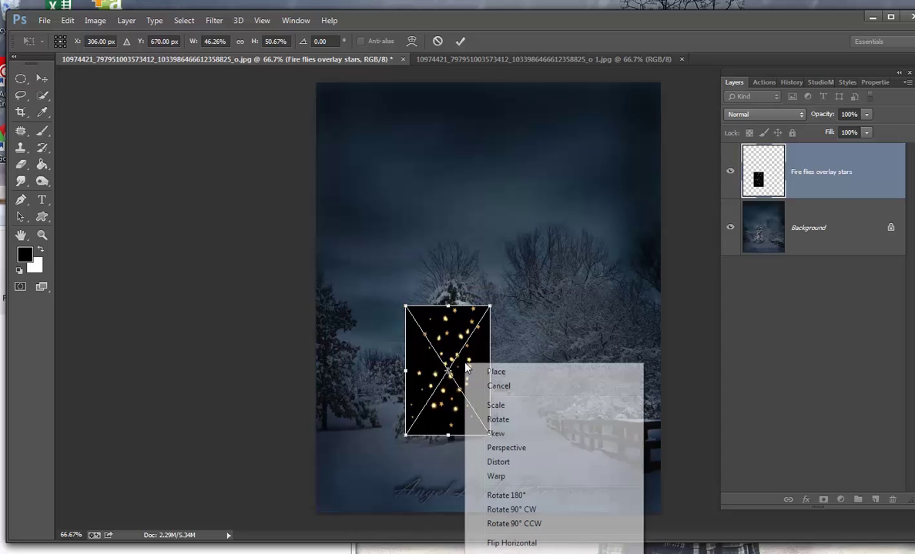
pyautogui.click(493, 448)
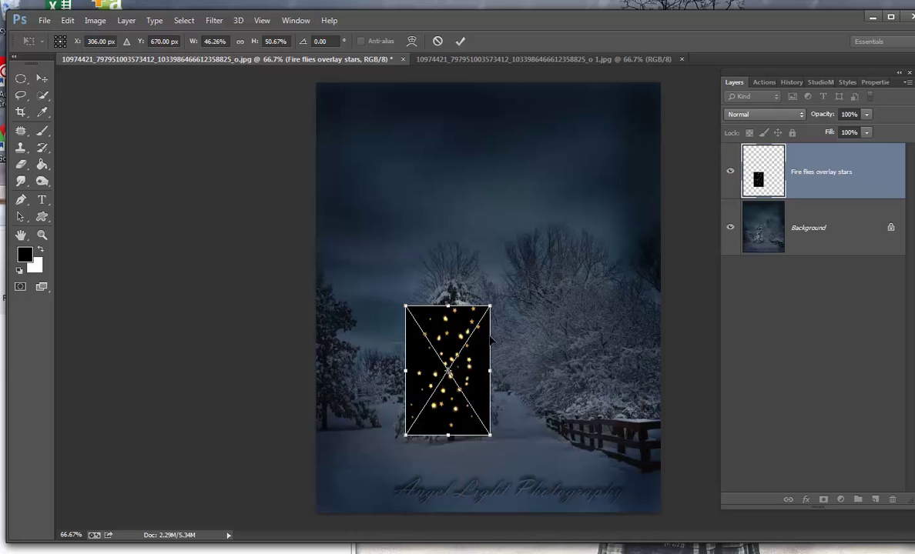
pyautogui.moveTo(491, 310); pyautogui.dragTo(478, 312)
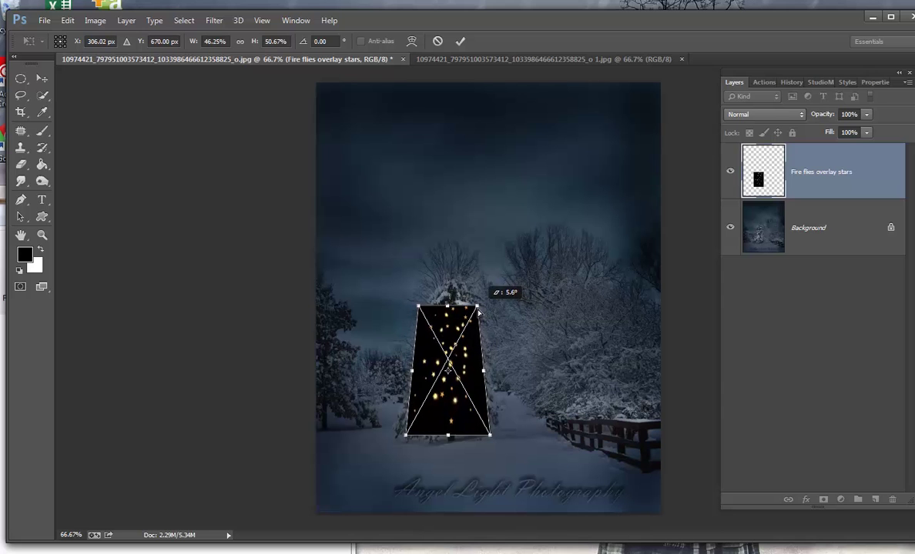
pyautogui.moveTo(489, 436)
pyautogui.mouseDown()
pyautogui.moveTo(498, 438)
pyautogui.moveTo(495, 430)
pyautogui.mouseUp()
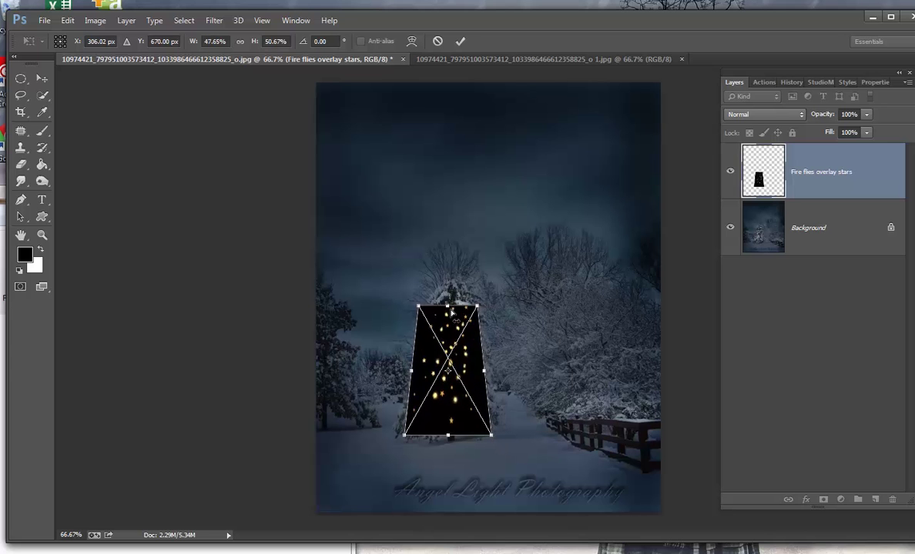
pyautogui.moveTo(451, 312); pyautogui.dragTo(448, 308)
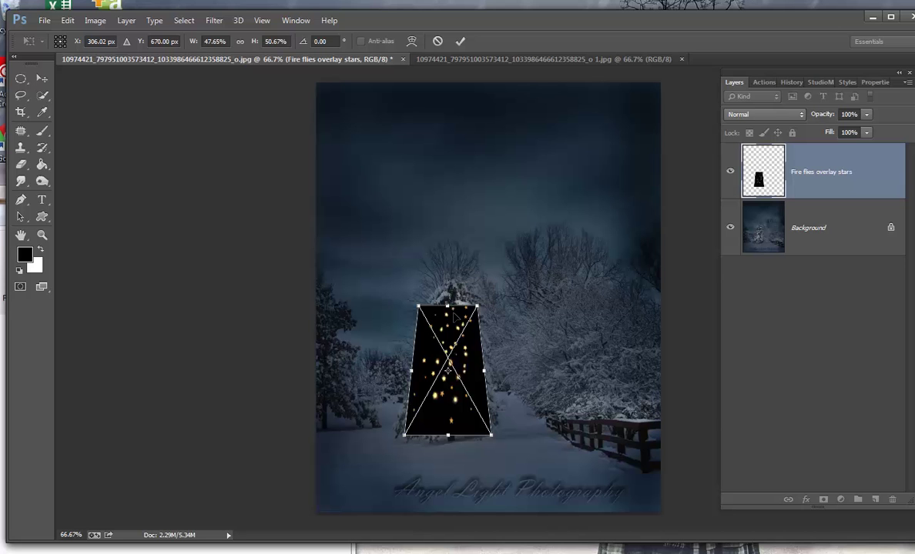
pyautogui.click(460, 41)
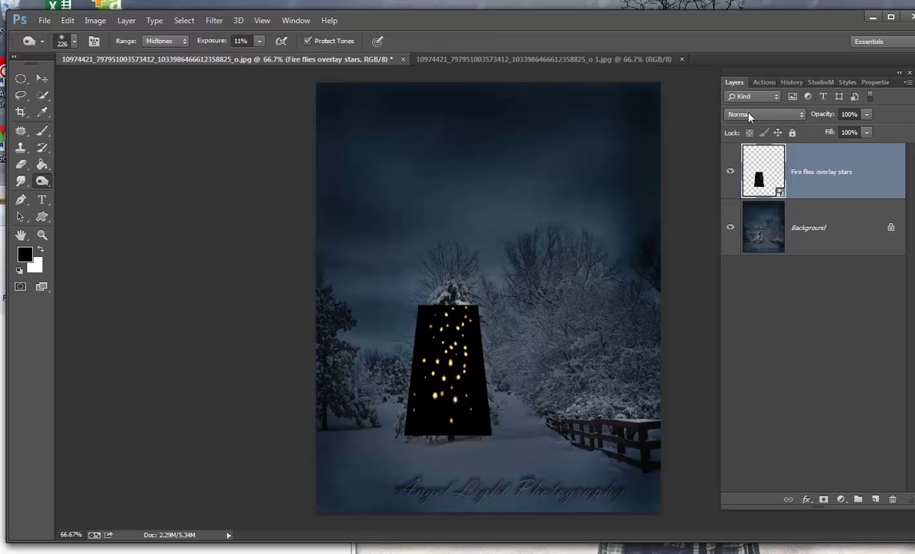
pyautogui.click(749, 115)
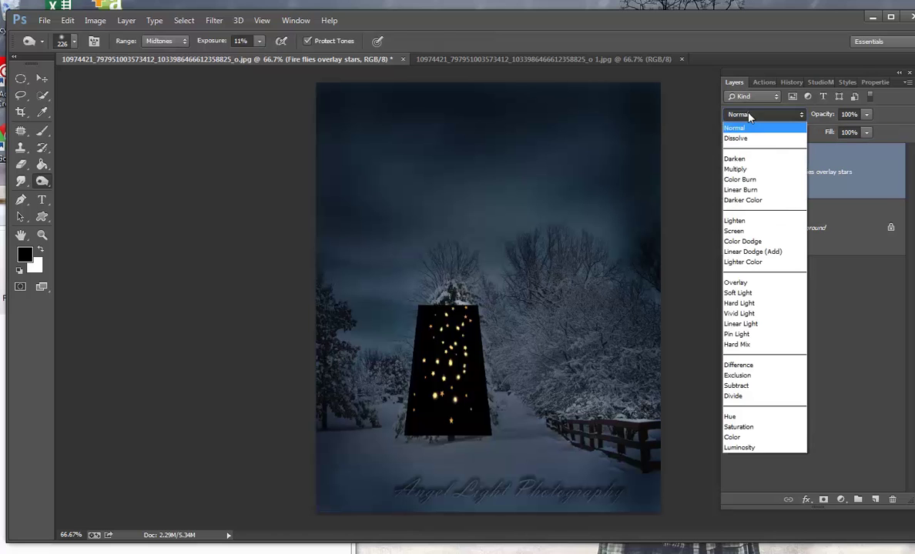
pyautogui.click(733, 230)
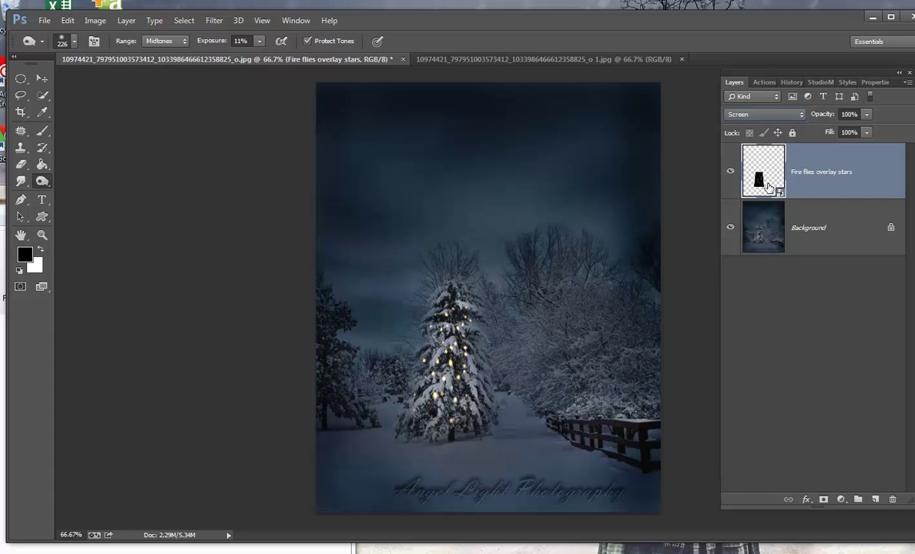
# Step: Rasterize the Fire flies overlay stars layer and use the Patch tool to copy extra lights onto the tree's outer and lower branches
pyautogui.click(20, 131)
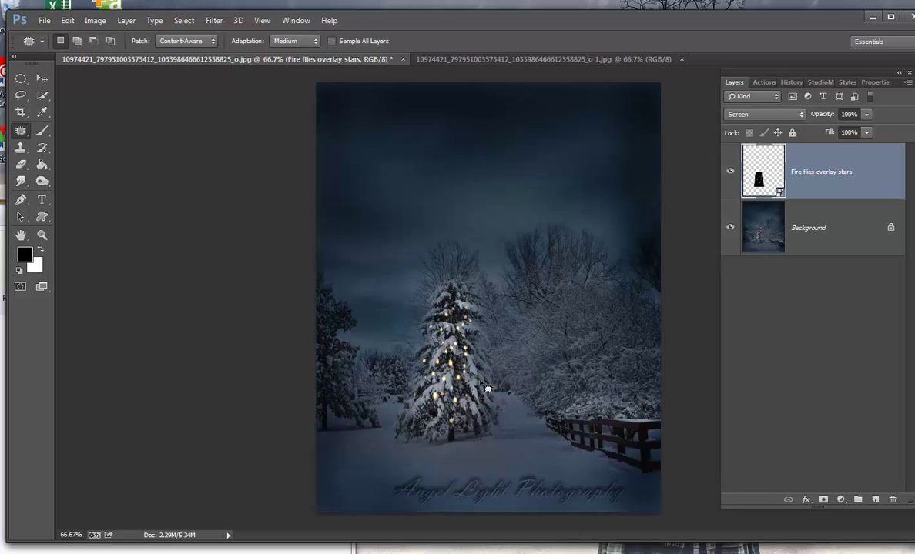
pyautogui.moveTo(480, 381); pyautogui.dragTo(481, 383)
pyautogui.rightClick(863, 181)
pyautogui.click(712, 182)
pyautogui.moveTo(473, 337)
pyautogui.mouseDown()
pyautogui.moveTo(486, 348)
pyautogui.moveTo(461, 359)
pyautogui.moveTo(402, 354)
pyautogui.moveTo(426, 422)
pyautogui.mouseUp()
pyautogui.click(465, 302)
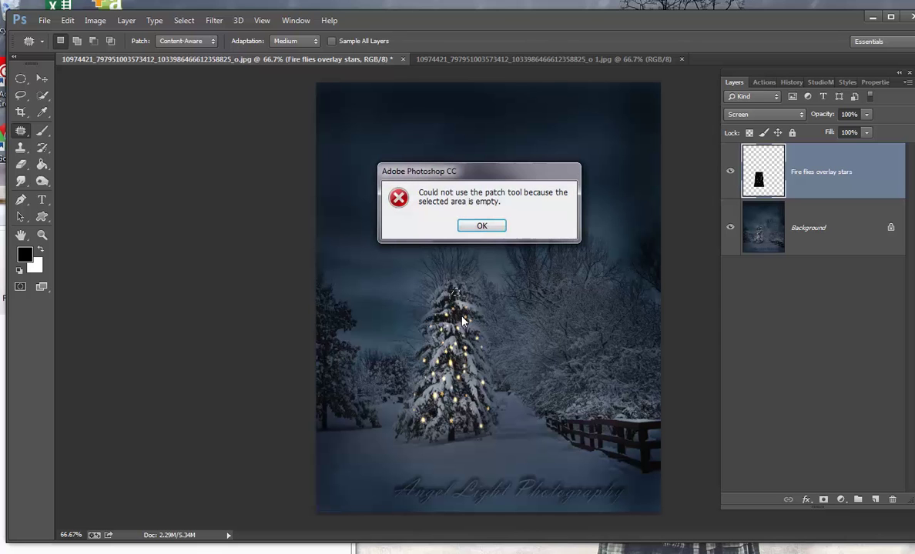
pyautogui.click(482, 227)
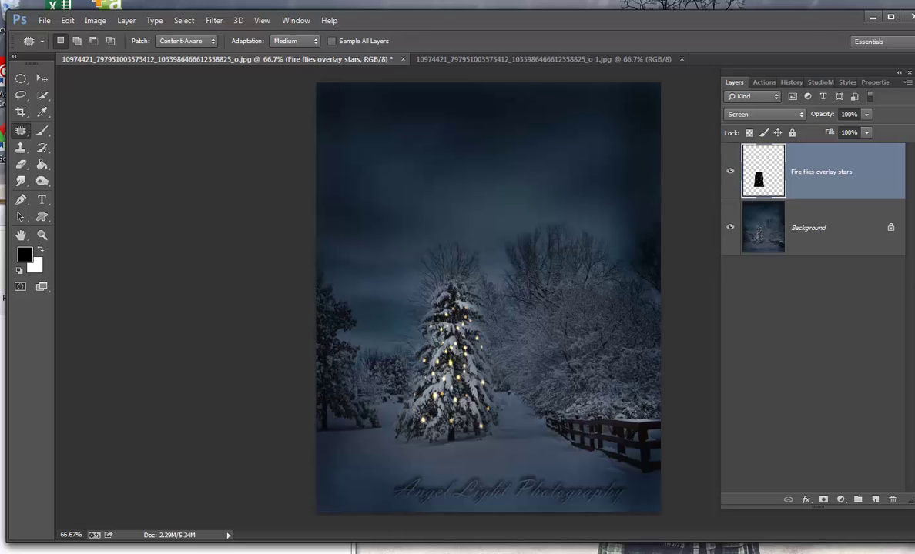
# Step: Place the Florabella 26 Sunburst (Hardlight) image, scale it to about 11%, and move it above the fir tree
pyautogui.click(2, 339)
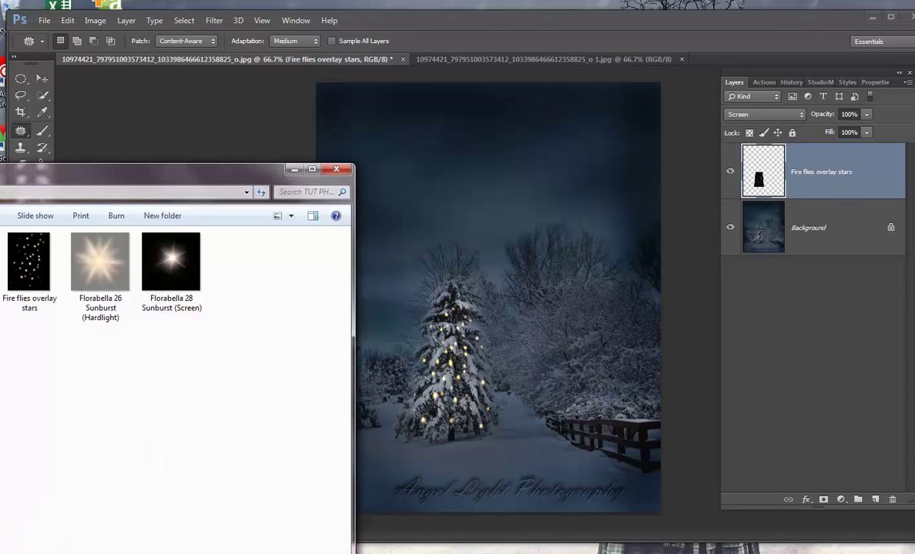
pyautogui.moveTo(158, 176); pyautogui.dragTo(163, 175)
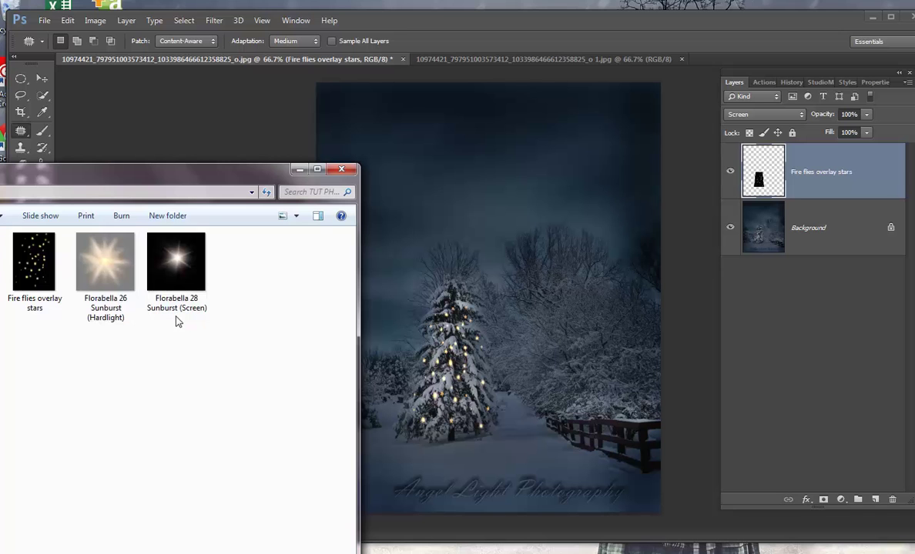
pyautogui.moveTo(109, 271); pyautogui.dragTo(459, 262)
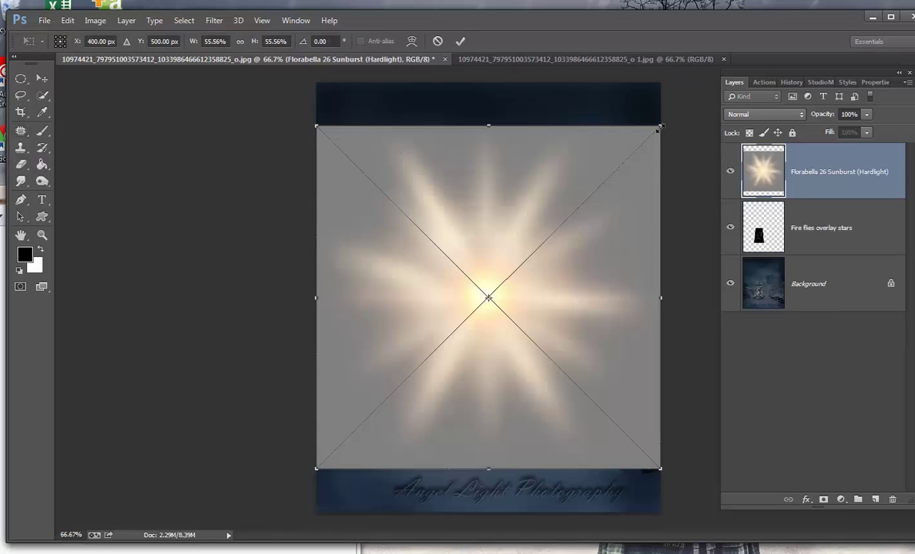
pyautogui.moveTo(658, 128); pyautogui.dragTo(387, 399)
pyautogui.moveTo(337, 426); pyautogui.dragTo(438, 269)
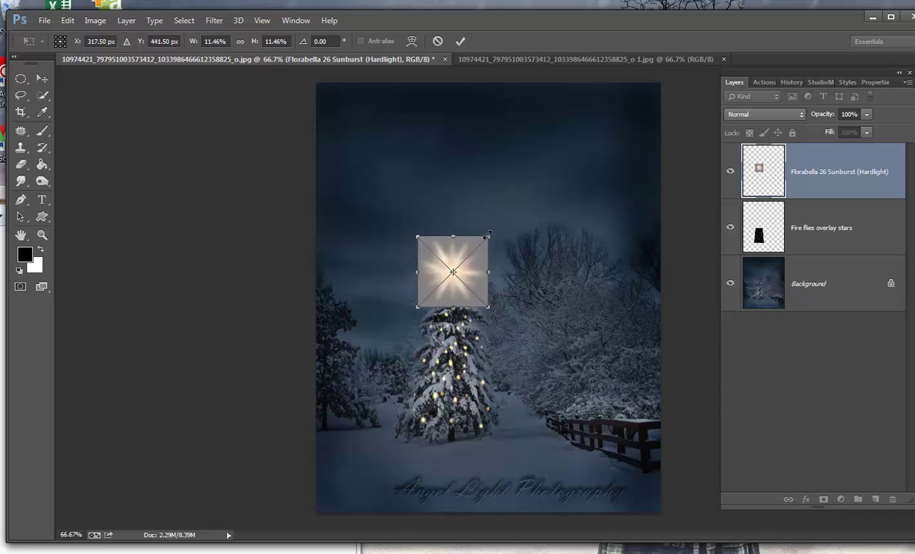
# Step: Shrink the sunburst to about 8%, position it on the treetop, and set its blend mode to Hard Light
pyautogui.moveTo(486, 234); pyautogui.dragTo(452, 287)
pyautogui.moveTo(475, 252); pyautogui.dragTo(450, 285)
pyautogui.click(756, 117)
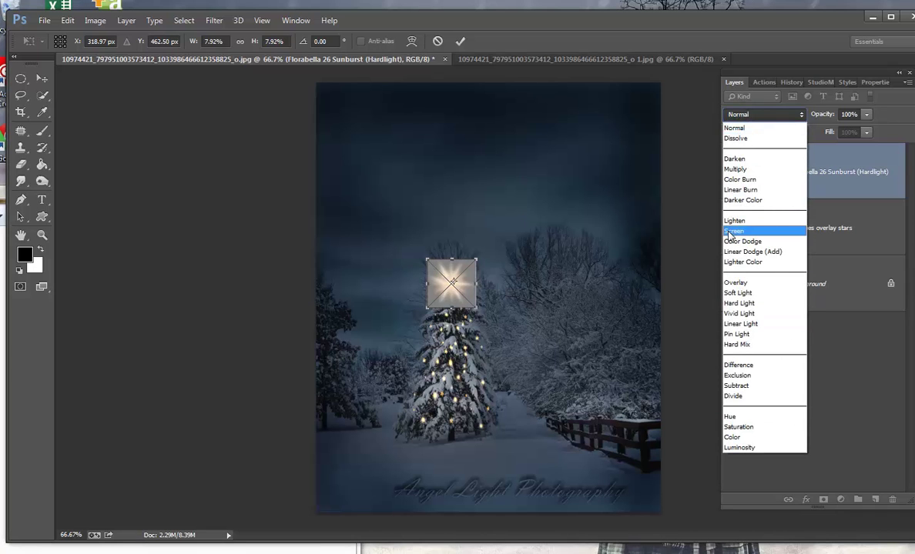
pyautogui.click(727, 304)
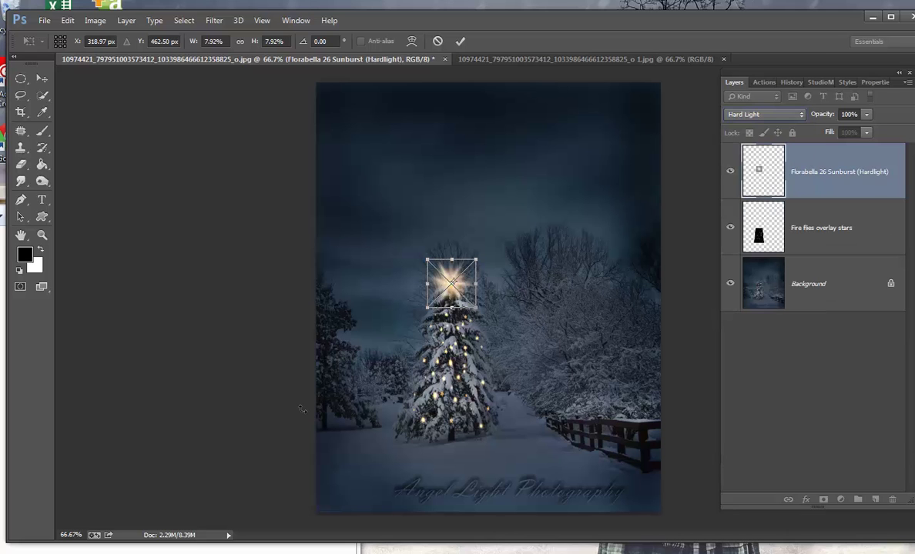
# Step: Commit the sunburst placement on the treetop and set the sunburst layer's opacity to 99%
pyautogui.click(461, 43)
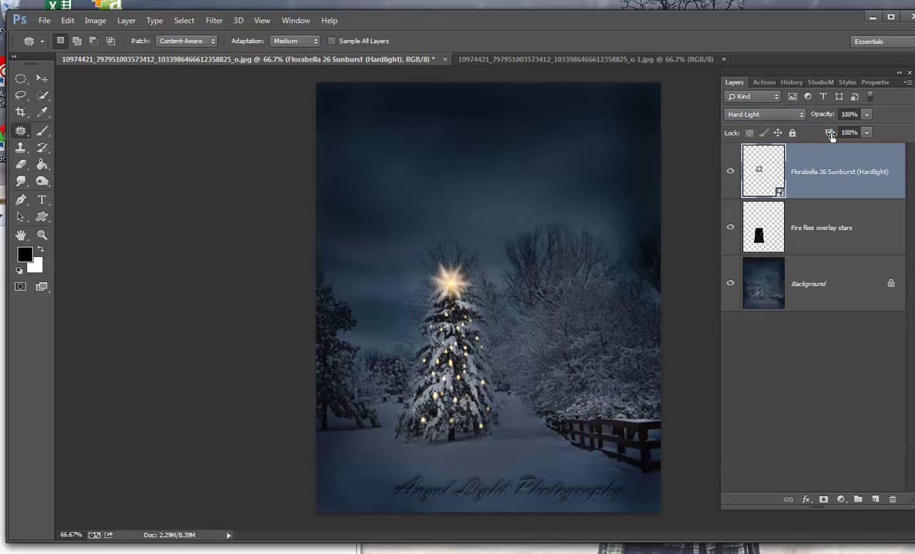
pyautogui.click(867, 115)
pyautogui.moveTo(846, 136); pyautogui.dragTo(865, 137)
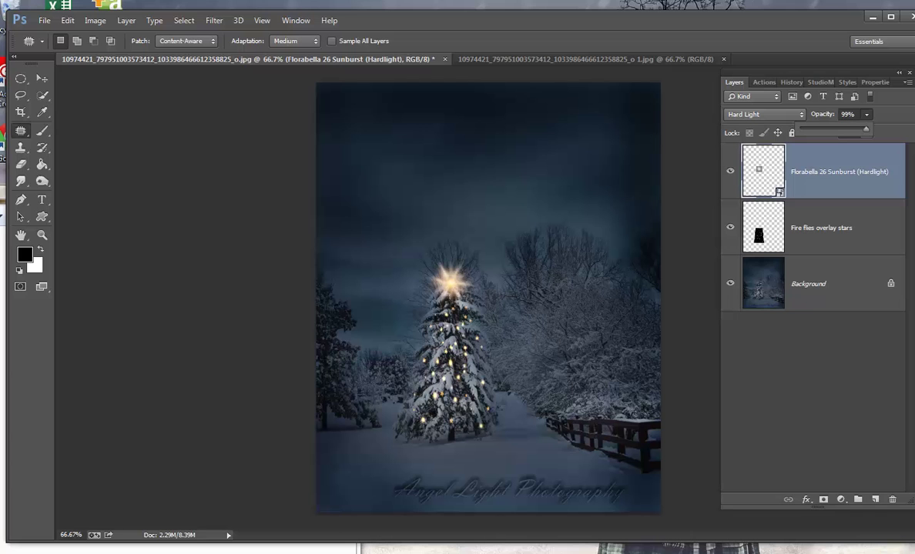
# Step: Place the 16th century lantern Mine image from the file folder, scale it to about 15.5%, and stand it on the nearest fence post
pyautogui.click(2, 360)
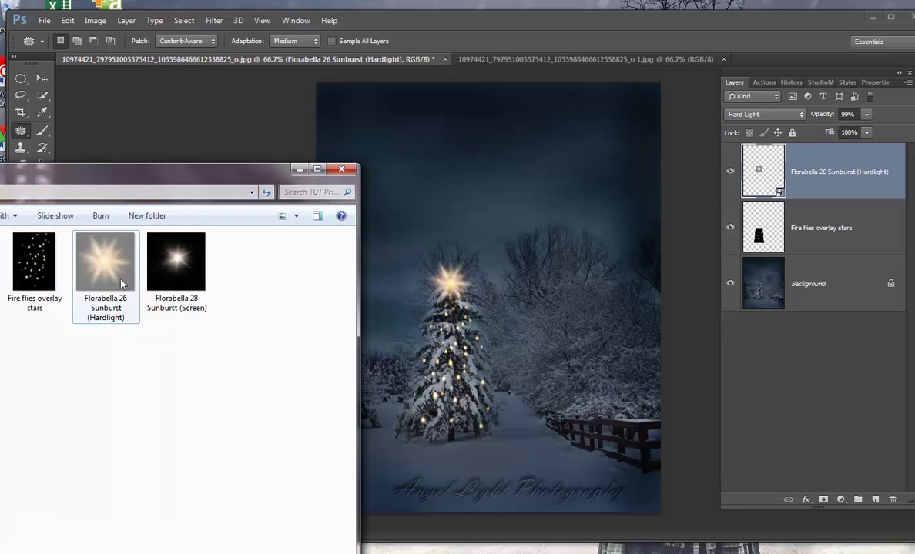
pyautogui.moveTo(80, 181); pyautogui.dragTo(158, 178)
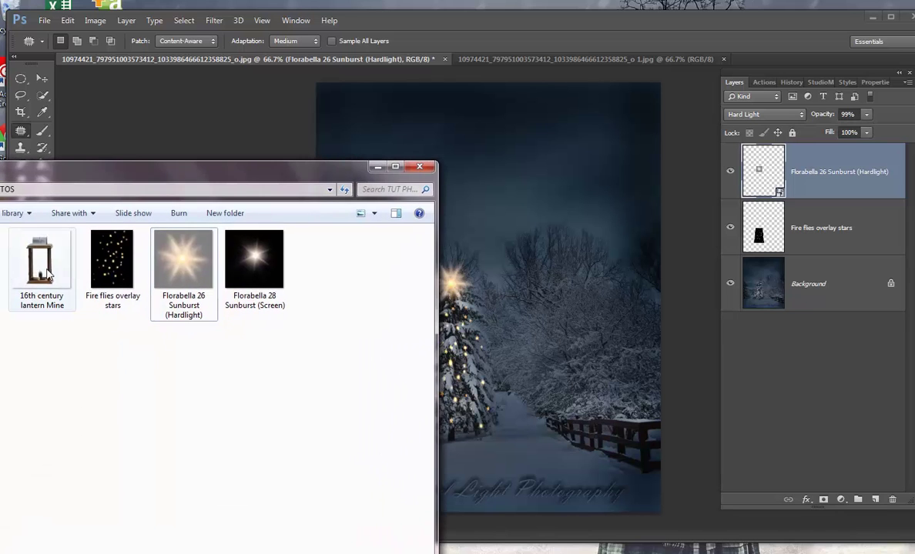
pyautogui.moveTo(45, 274); pyautogui.dragTo(607, 395)
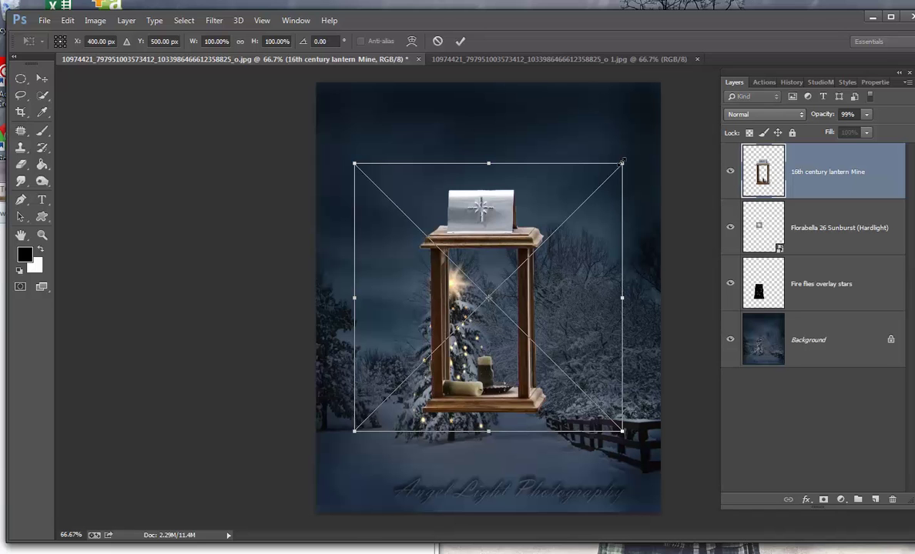
pyautogui.moveTo(621, 162); pyautogui.dragTo(662, 384)
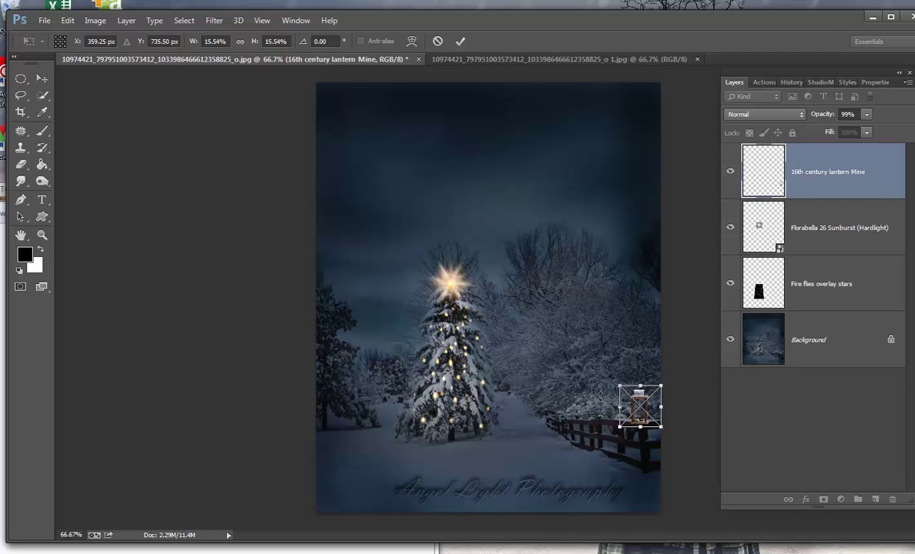
pyautogui.click(461, 41)
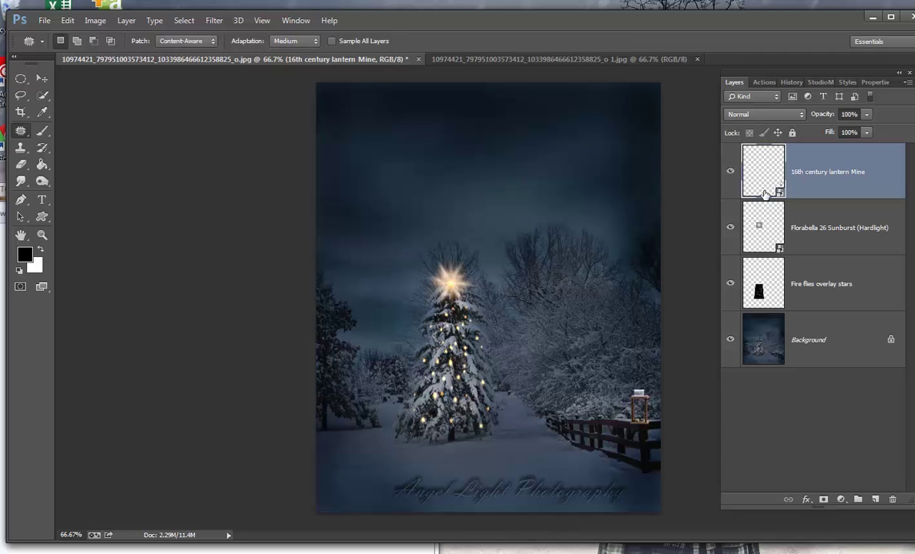
# Step: Duplicate the lantern layer, shrink the copy to about 10%, and stand it on the middle part of the fence
pyautogui.hotkey('ctrl', 'j')
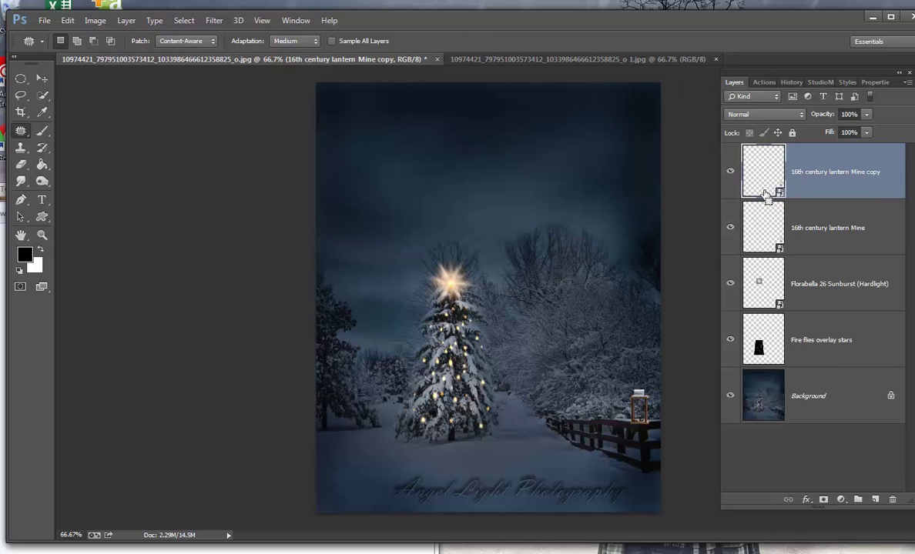
pyautogui.hotkey('ctrl', 't')
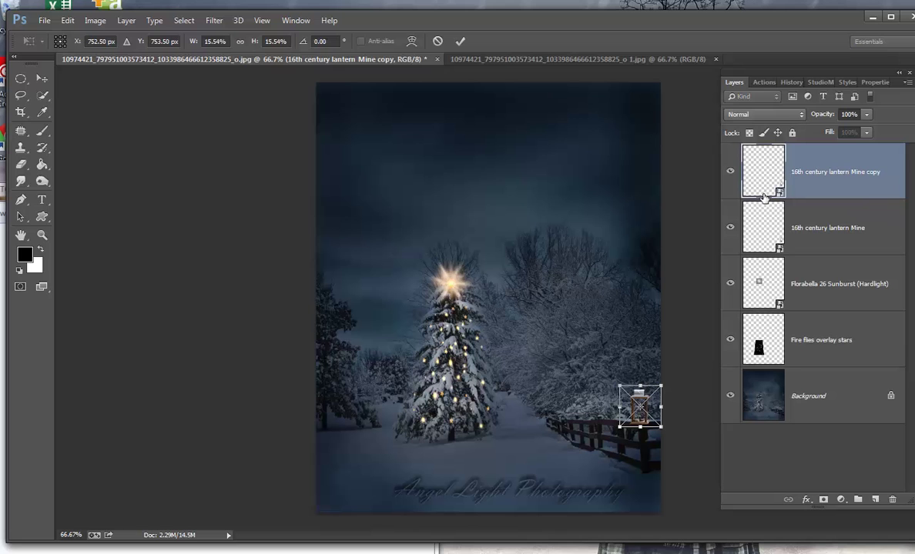
pyautogui.moveTo(657, 410); pyautogui.dragTo(589, 409)
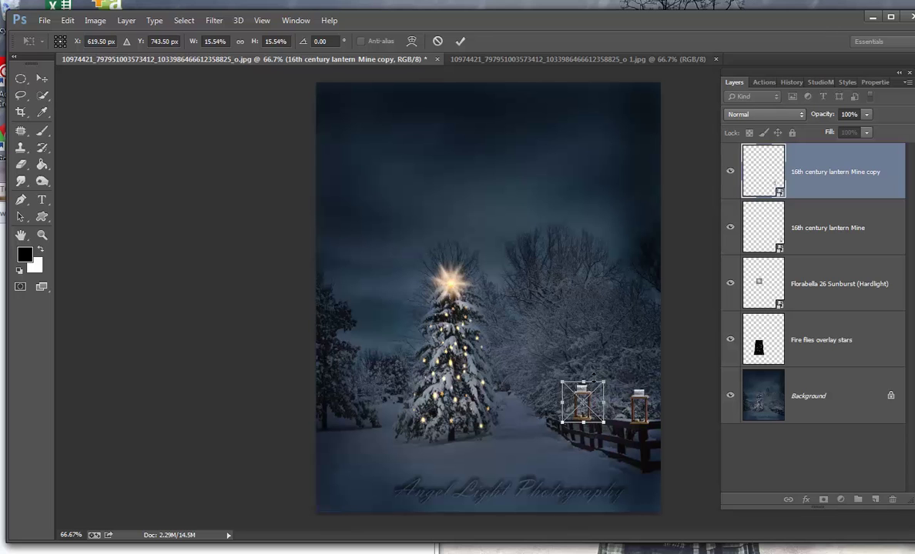
pyautogui.moveTo(608, 379); pyautogui.dragTo(583, 409)
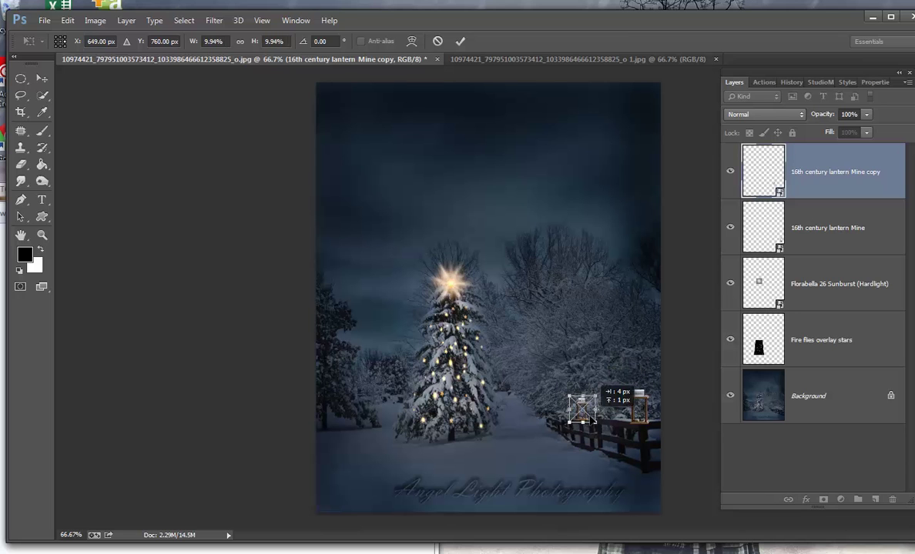
pyautogui.click(459, 41)
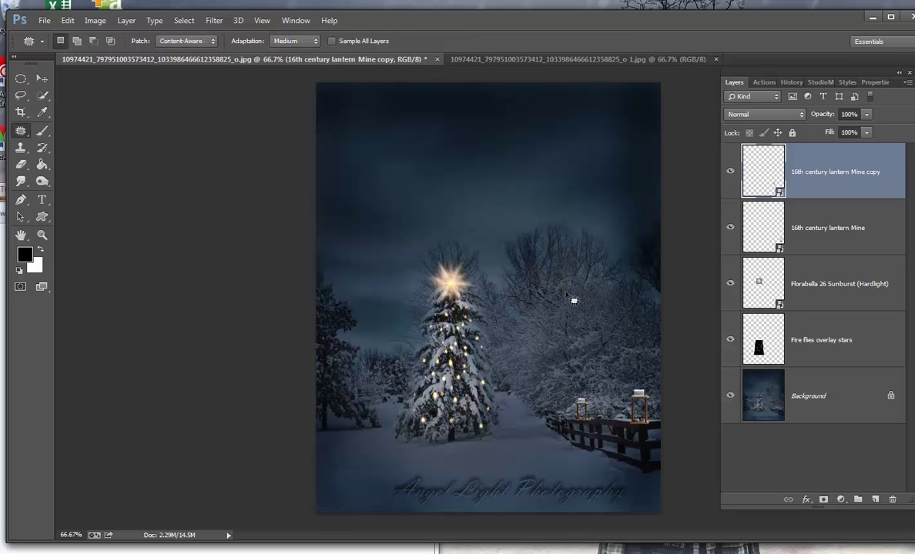
# Step: Duplicate the smaller lantern, shrink the new copy to about 7%, and place it at the far end of the fence
pyautogui.hotkey('ctrl', 'j')
pyautogui.hotkey('ctrl', 't')
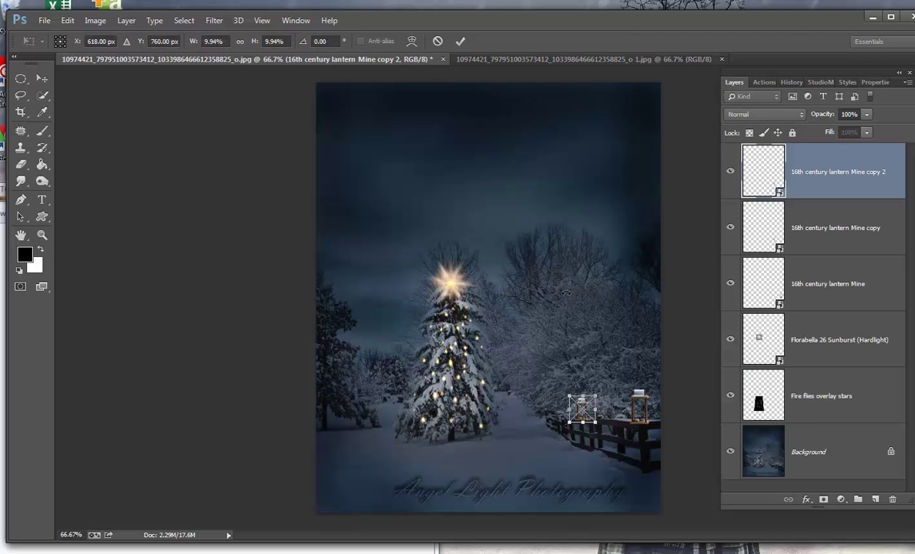
pyautogui.moveTo(583, 411); pyautogui.dragTo(565, 405)
pyautogui.moveTo(561, 410)
pyautogui.mouseDown()
pyautogui.moveTo(554, 408)
pyautogui.moveTo(568, 394)
pyautogui.moveTo(555, 412)
pyautogui.mouseUp()
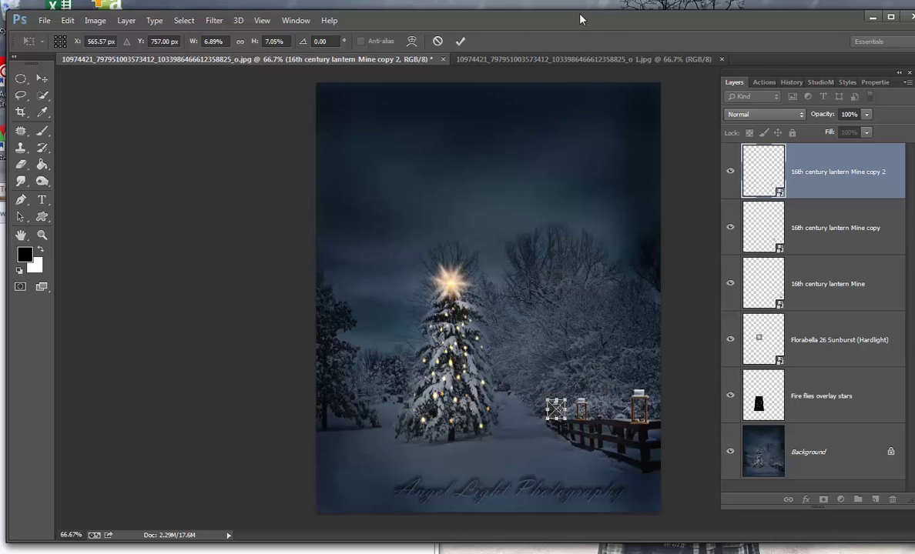
pyautogui.click(461, 41)
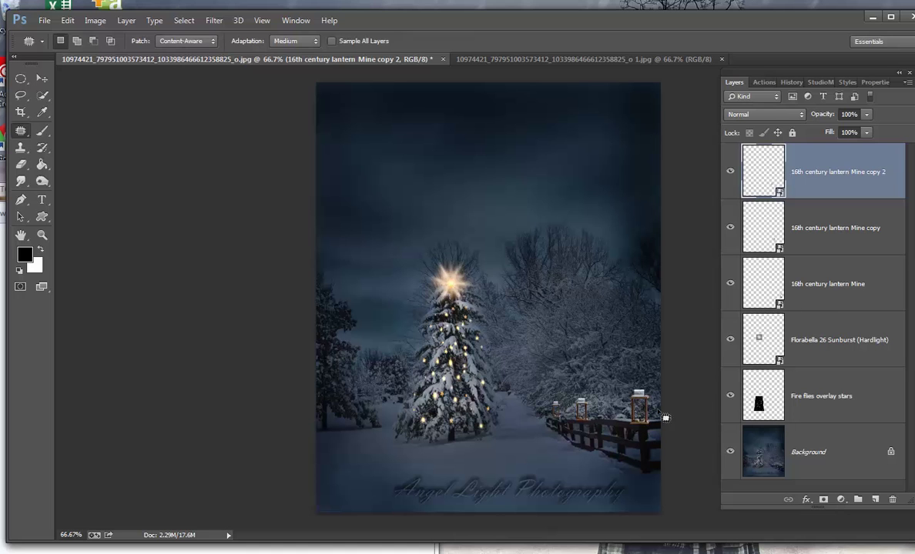
# Step: Rasterize the original lantern layer and both of its copies
pyautogui.click(768, 289)
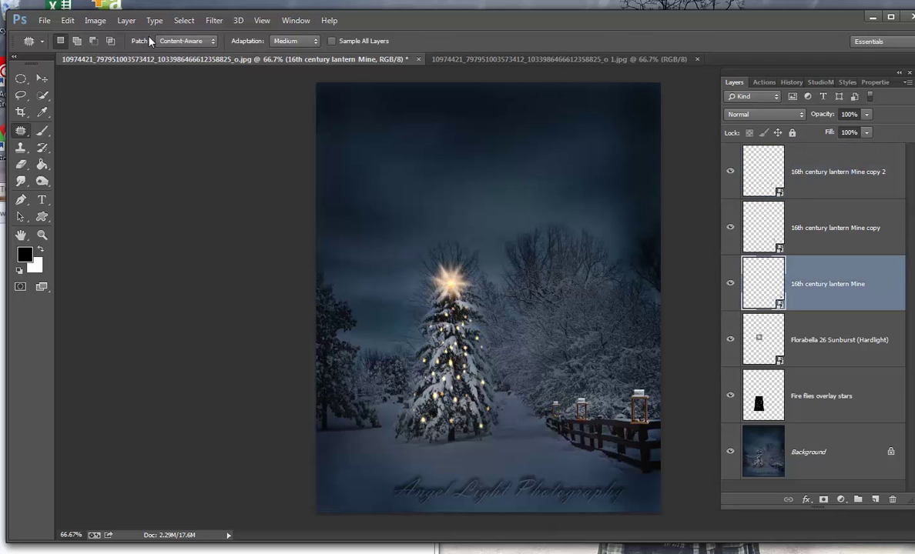
pyautogui.rightClick(739, 258)
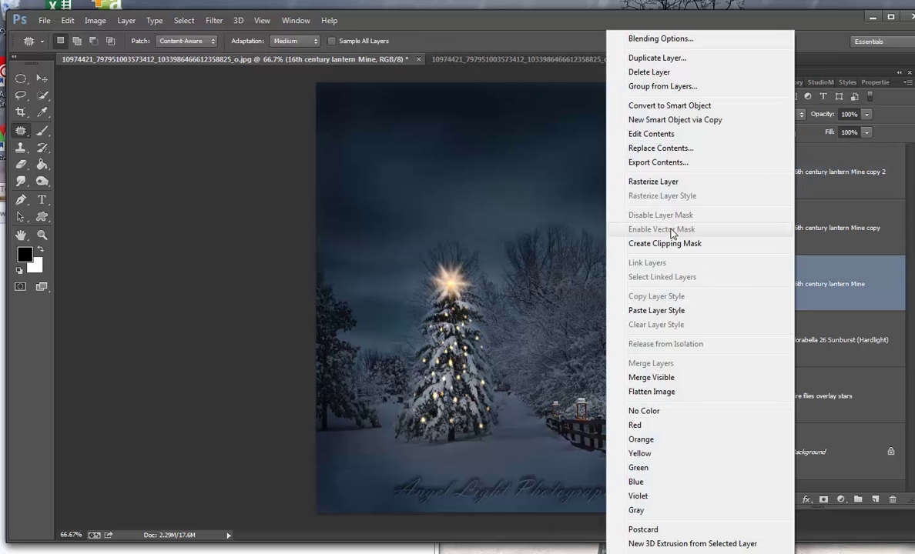
pyautogui.click(653, 182)
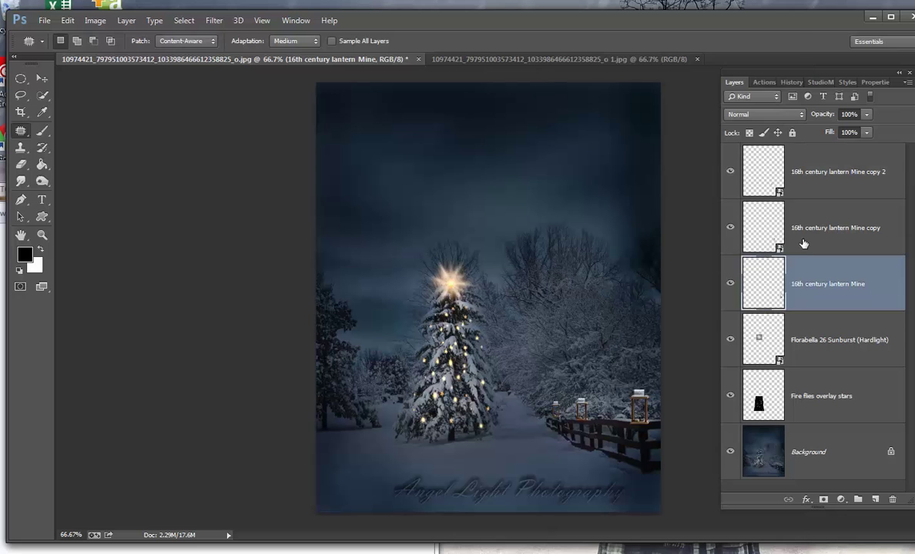
pyautogui.rightClick(803, 244)
pyautogui.click(660, 182)
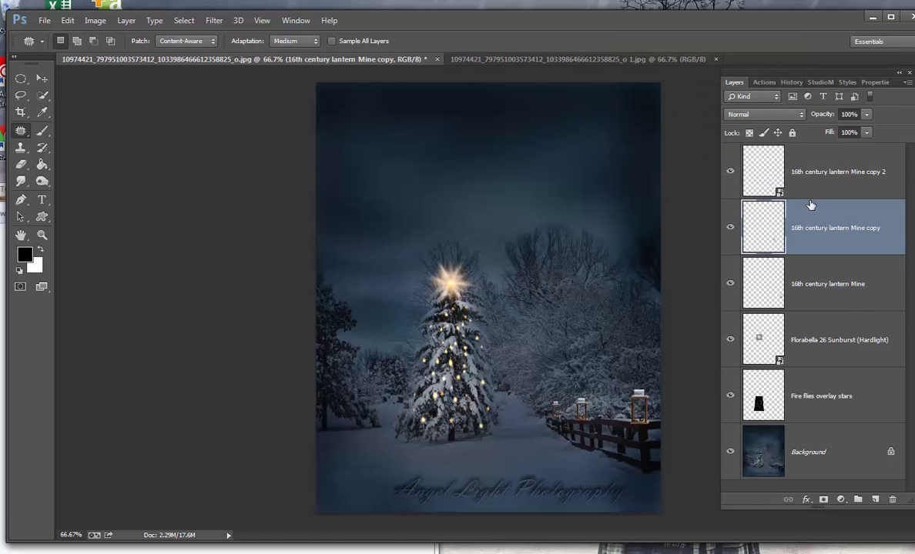
pyautogui.click(813, 194)
pyautogui.rightClick(812, 193)
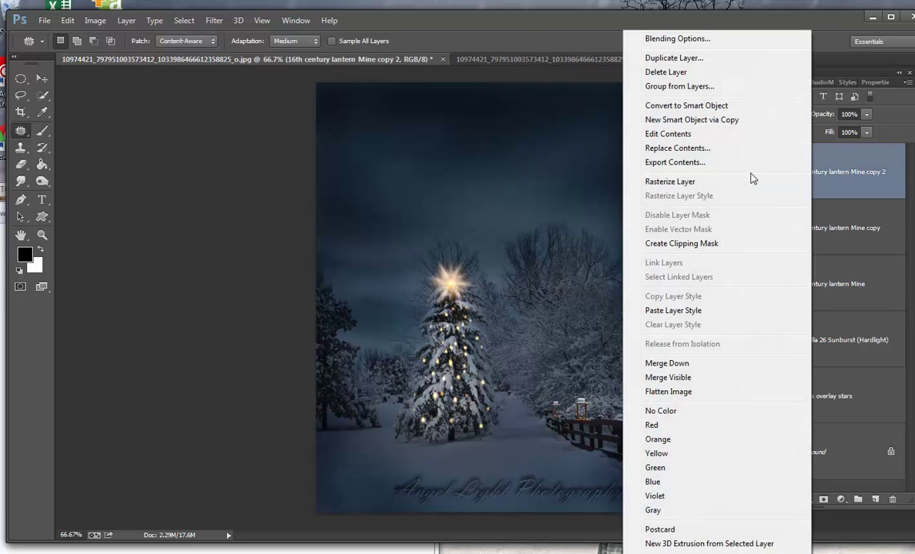
pyautogui.click(665, 185)
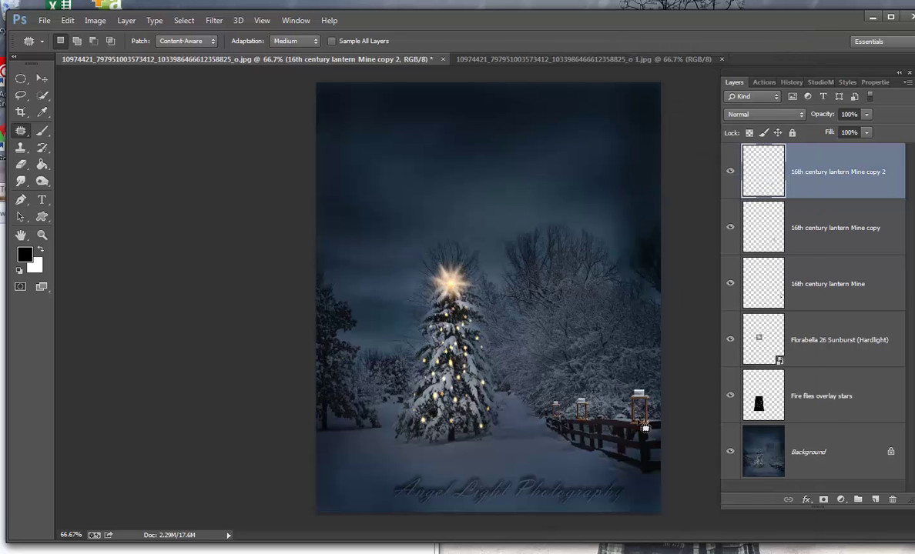
# Step: Darken the largest lantern with Brightness/Contrast, setting the 16th century lantern Mine layer's brightness to -64
pyautogui.click(803, 303)
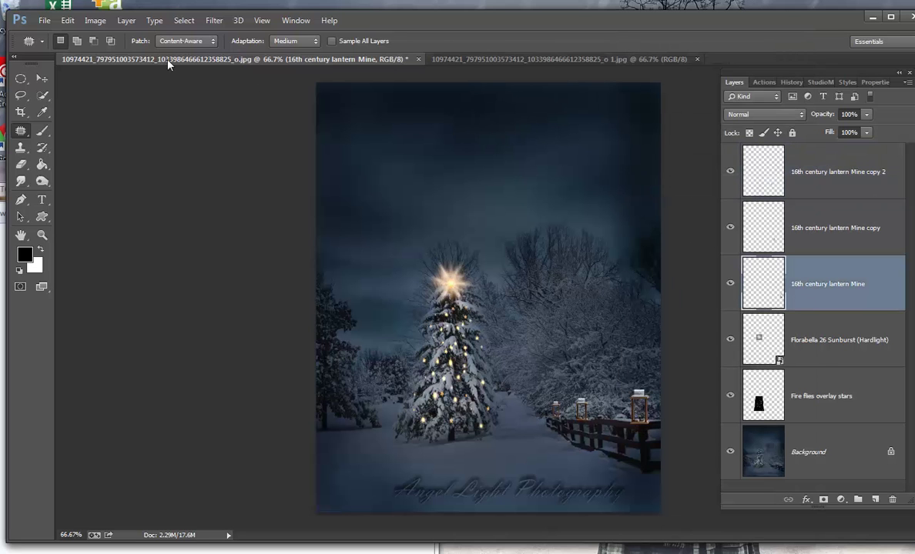
pyautogui.click(100, 23)
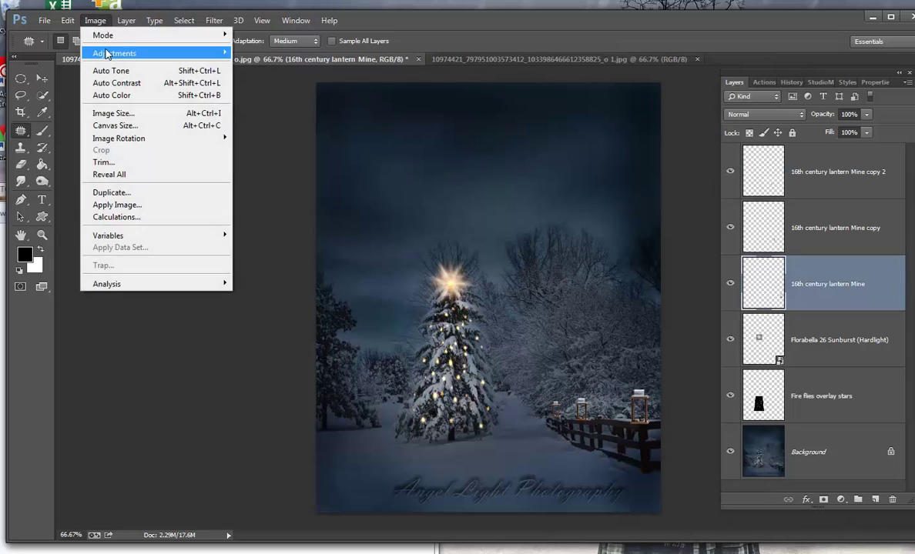
pyautogui.moveTo(107, 54)
pyautogui.click(254, 52)
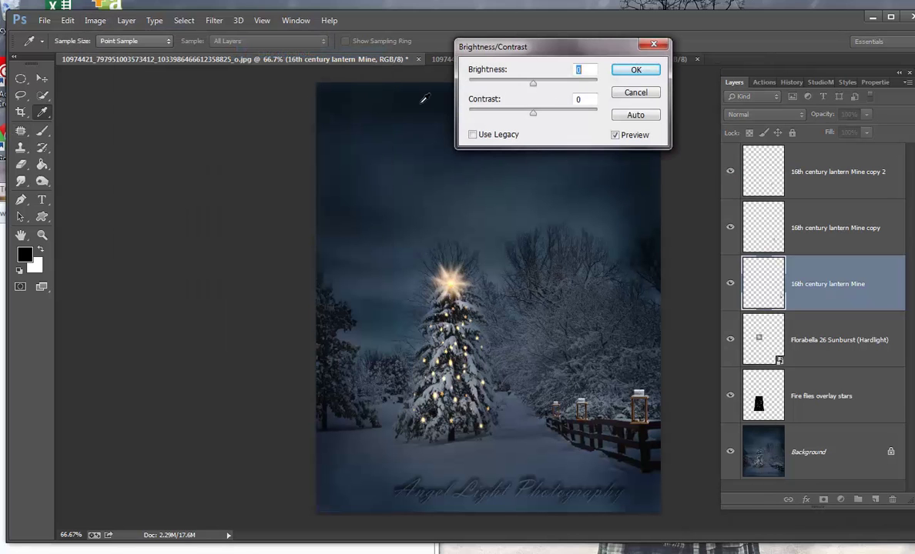
pyautogui.moveTo(537, 90); pyautogui.dragTo(512, 92)
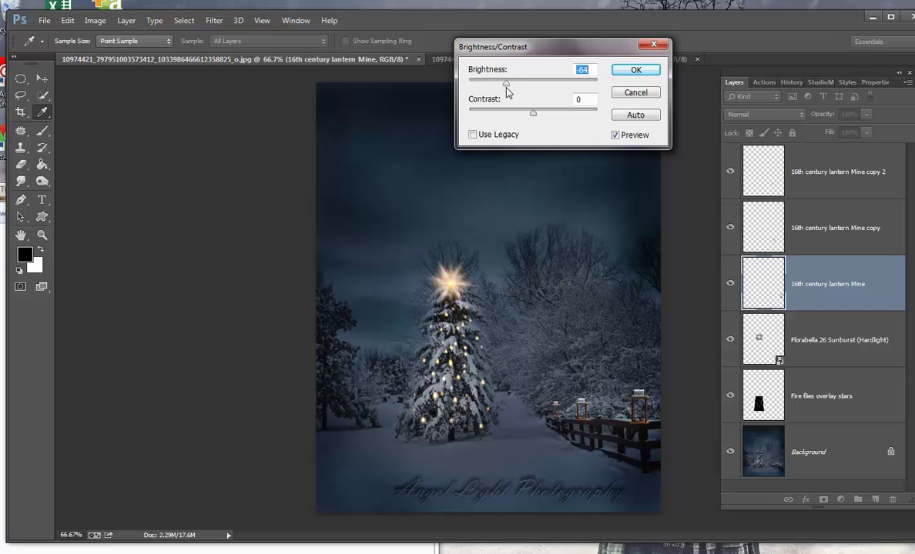
pyautogui.click(634, 72)
pyautogui.press('j')
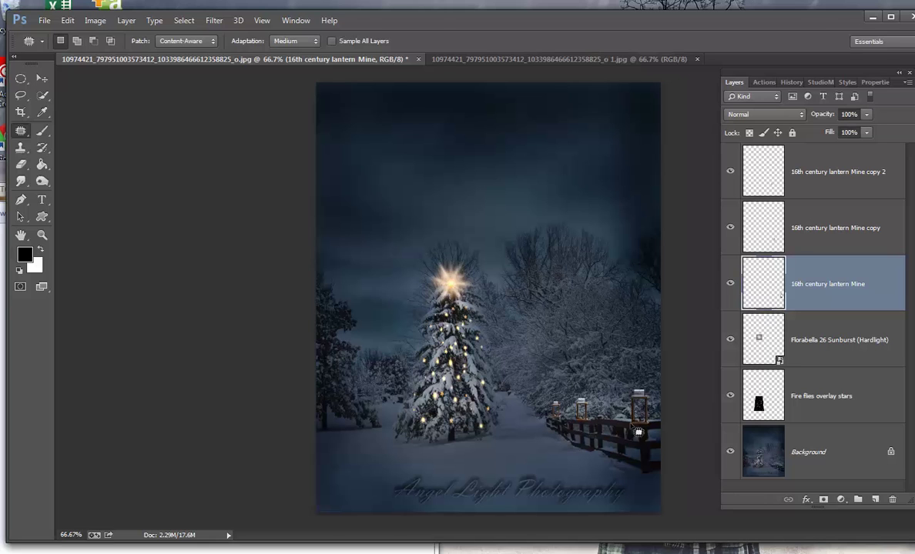
# Step: Darken the middle lantern with Brightness/Contrast, setting the 16th century lantern Mine copy layer's brightness to -55
pyautogui.click(806, 241)
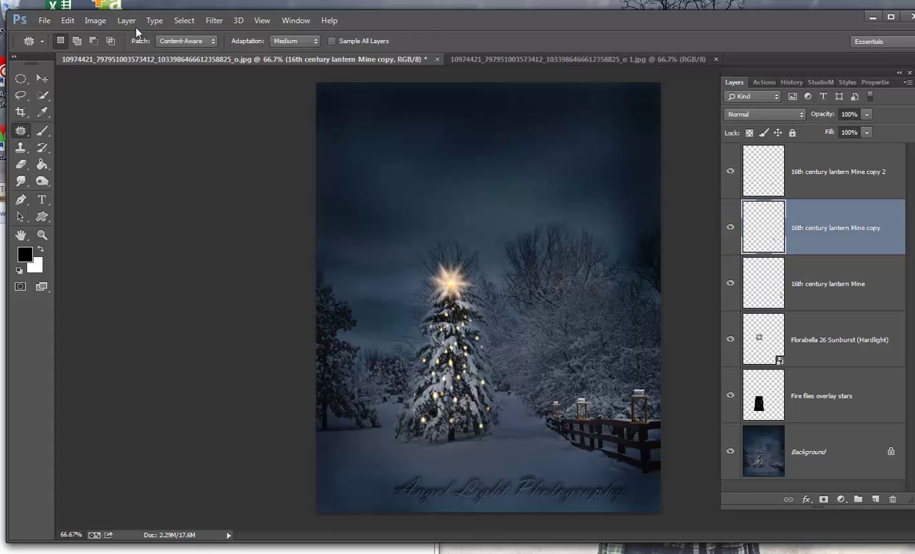
pyautogui.click(94, 21)
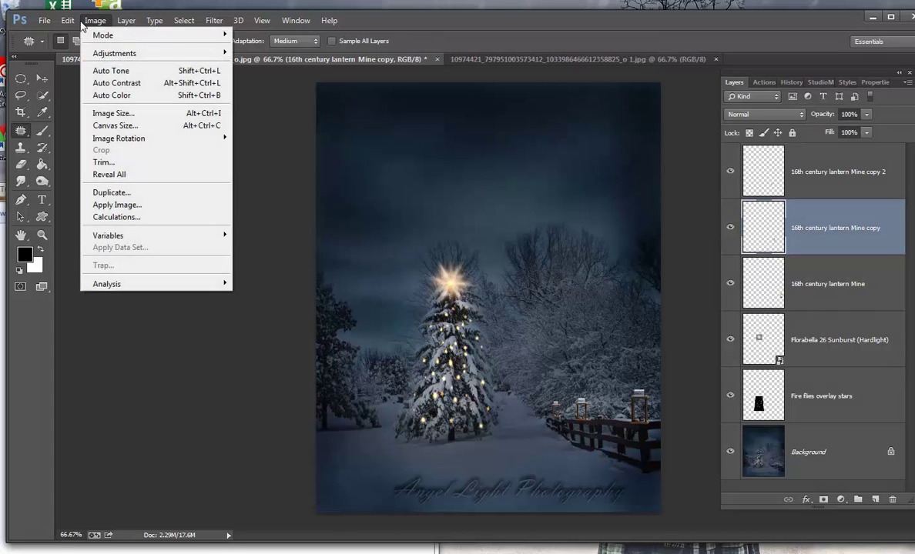
pyautogui.moveTo(108, 53)
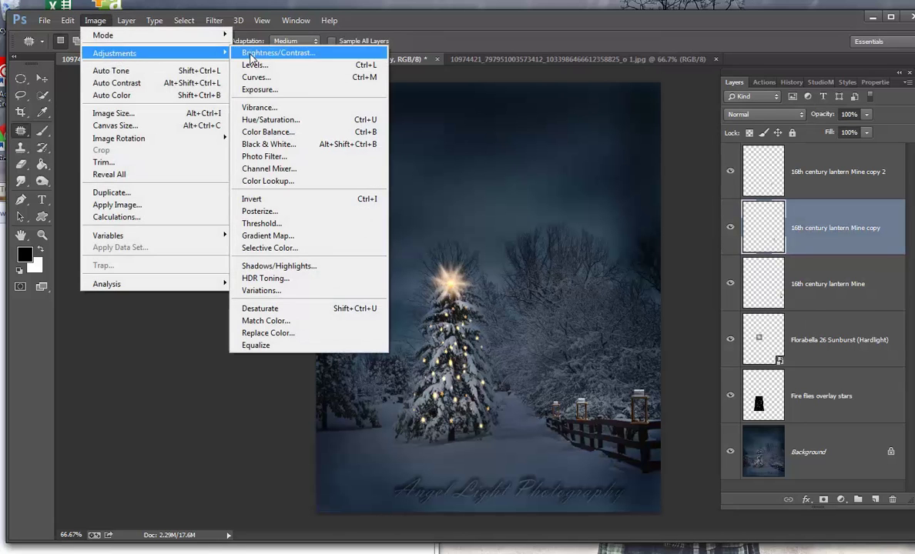
pyautogui.click(278, 57)
pyautogui.moveTo(532, 87); pyautogui.dragTo(514, 94)
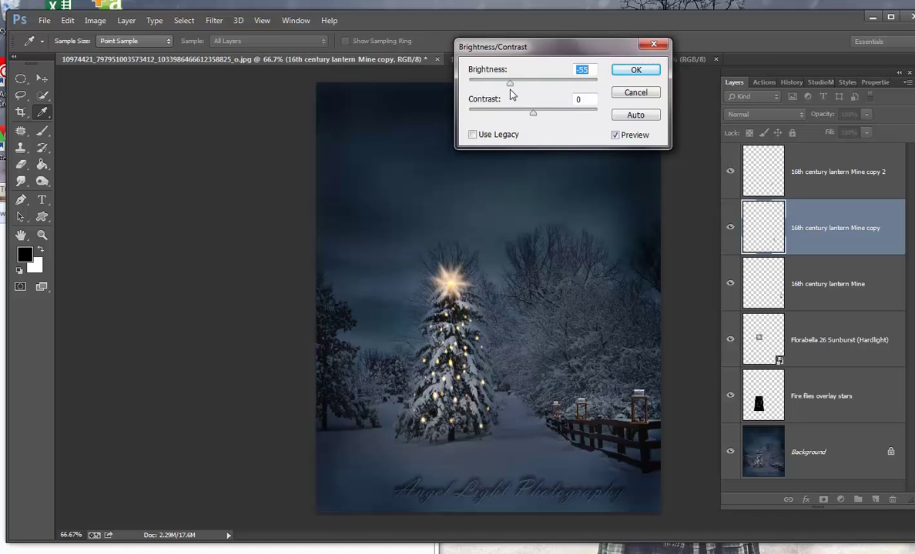
pyautogui.click(636, 70)
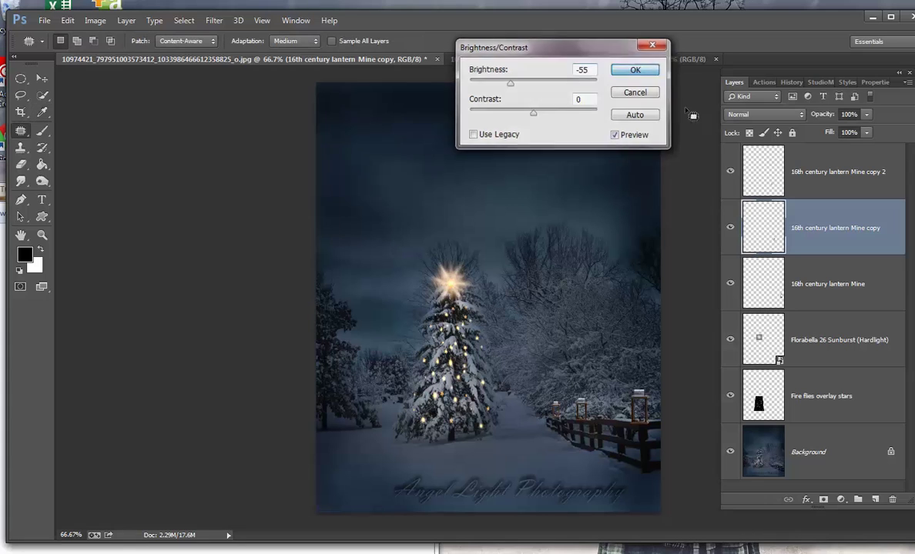
# Step: Darken the smallest lantern with Brightness/Contrast, setting the 16th century lantern Mine copy 2 layer's brightness to -68
pyautogui.click(778, 171)
pyautogui.click(95, 20)
pyautogui.moveTo(102, 55)
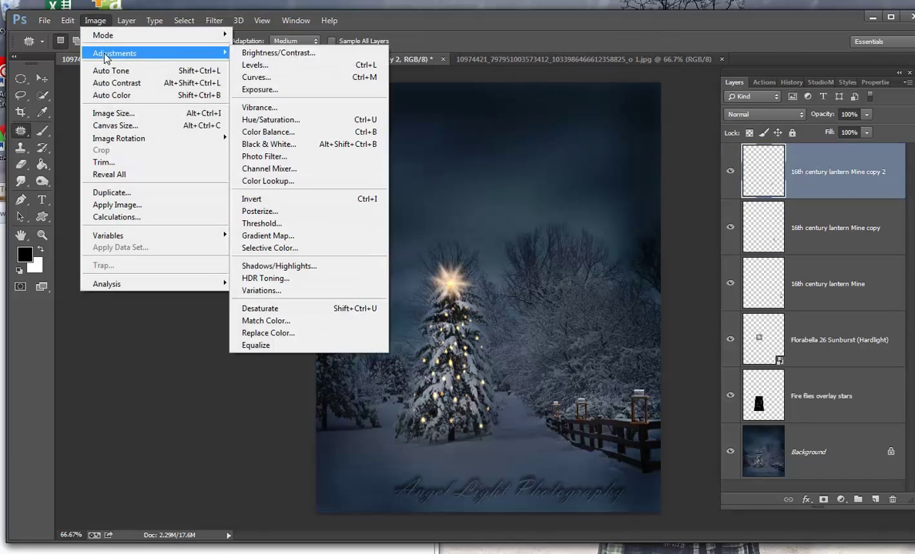
pyautogui.click(255, 53)
pyautogui.moveTo(522, 85); pyautogui.dragTo(503, 90)
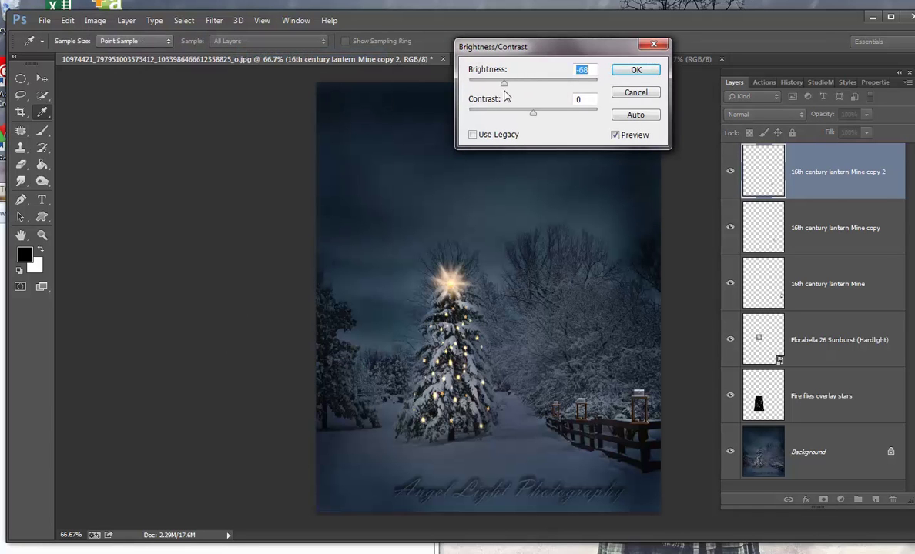
pyautogui.click(631, 71)
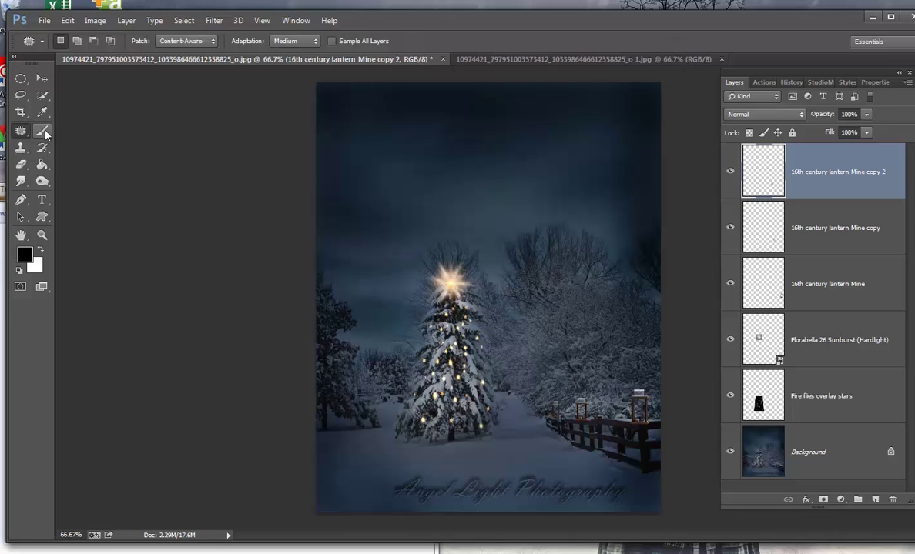
# Step: Set up the Dodge tool for Shadows with 42% exposure and a 27 px soft brush
pyautogui.click(43, 182)
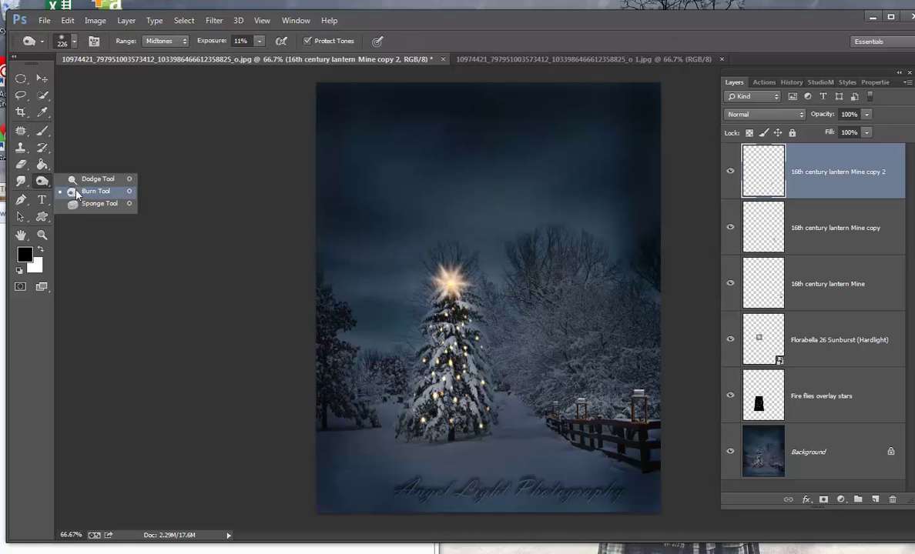
pyautogui.click(82, 169)
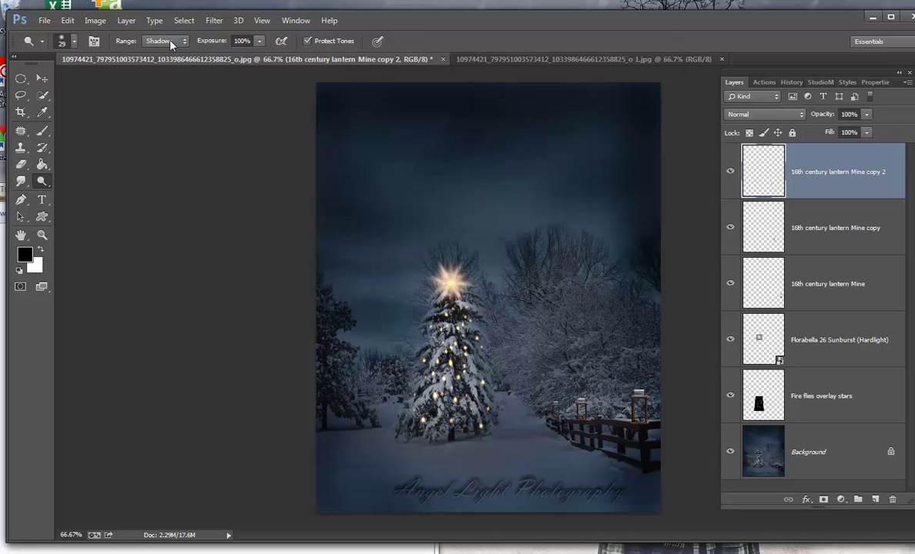
pyautogui.click(259, 42)
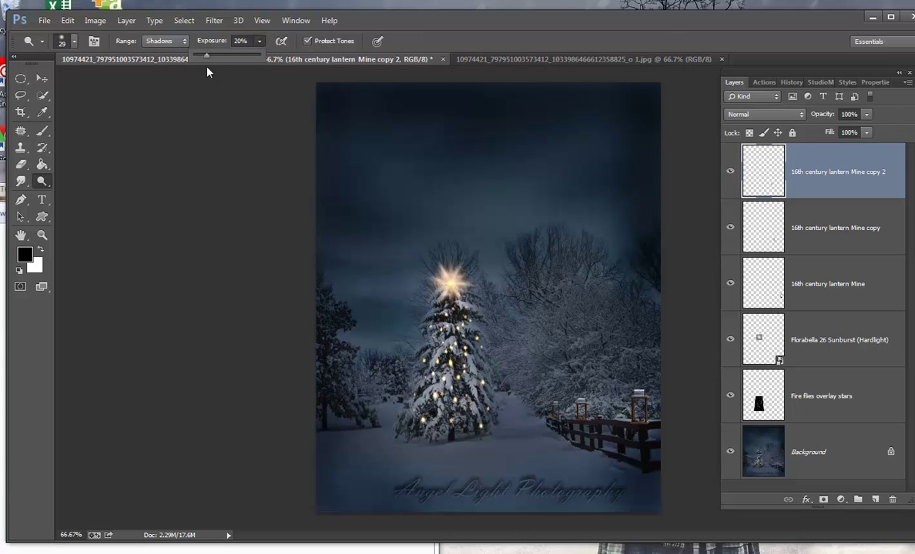
pyautogui.click(75, 42)
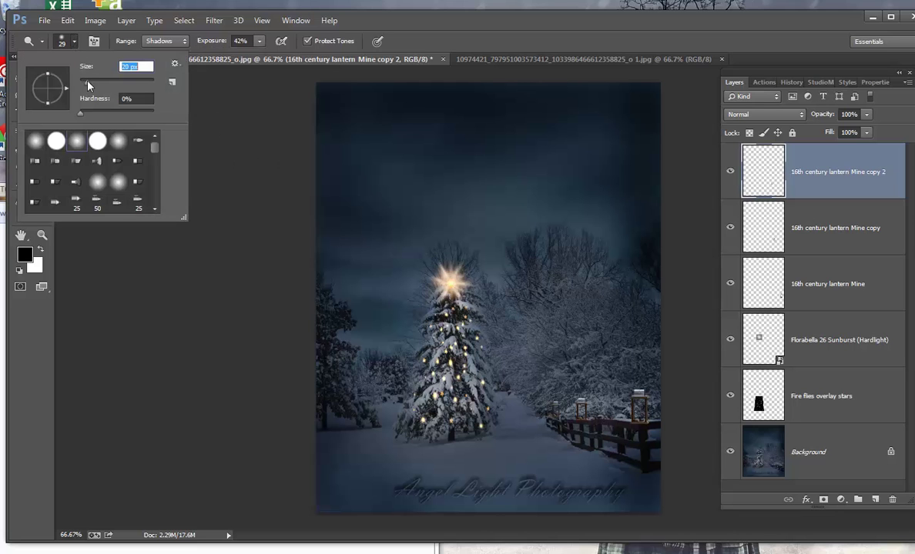
pyautogui.click(79, 309)
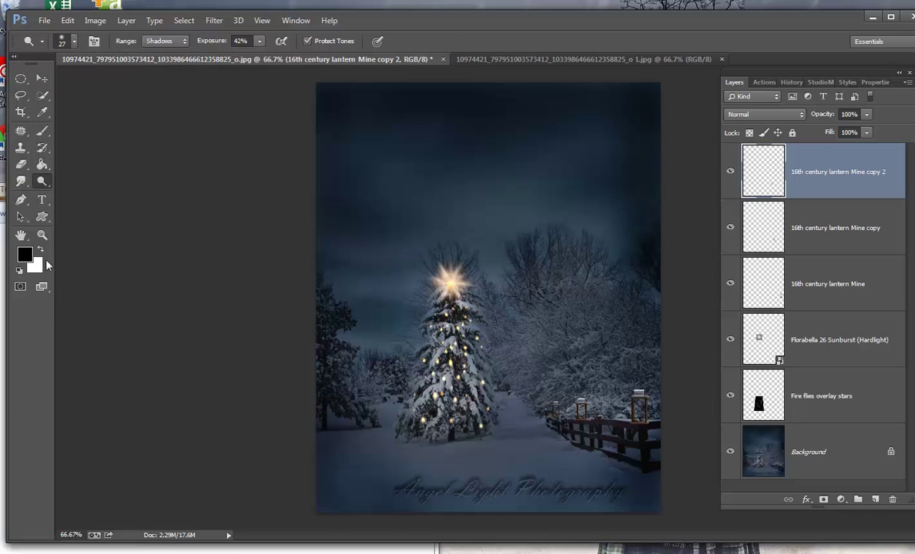
# Step: Target the Background layer for dodging the fence and reduce the Dodge brush size to 10 px
pyautogui.click(43, 234)
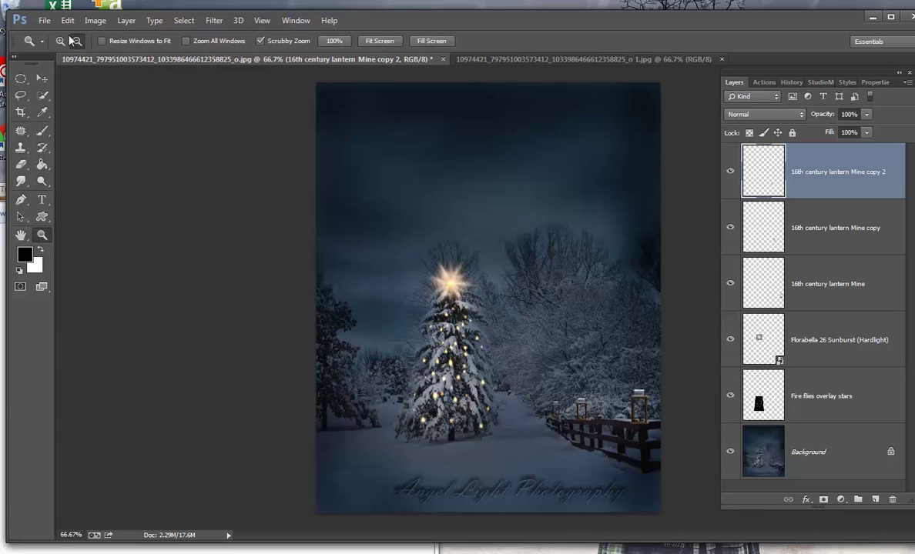
pyautogui.click(145, 224)
pyautogui.click(145, 225)
pyautogui.click(146, 224)
pyautogui.click(146, 225)
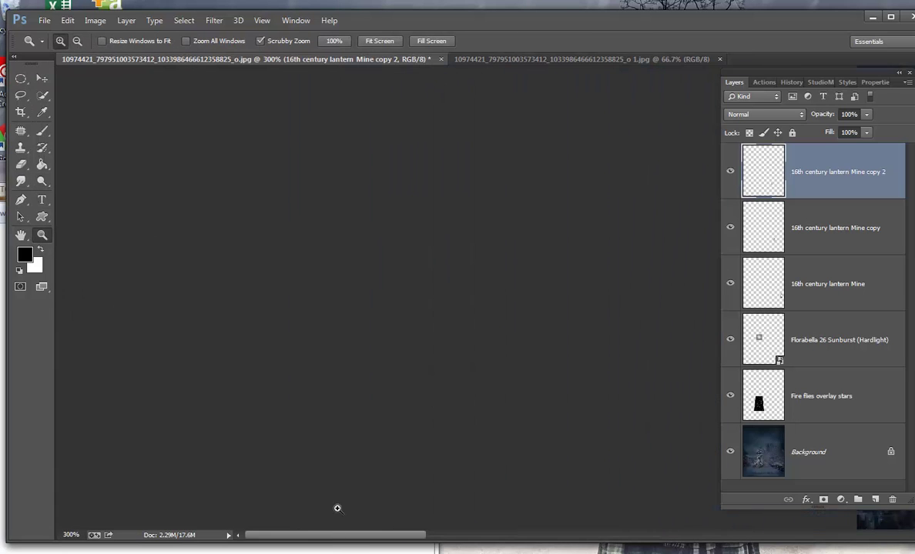
pyautogui.moveTo(355, 540); pyautogui.dragTo(610, 521)
pyautogui.scroll(-10, 610, 520)
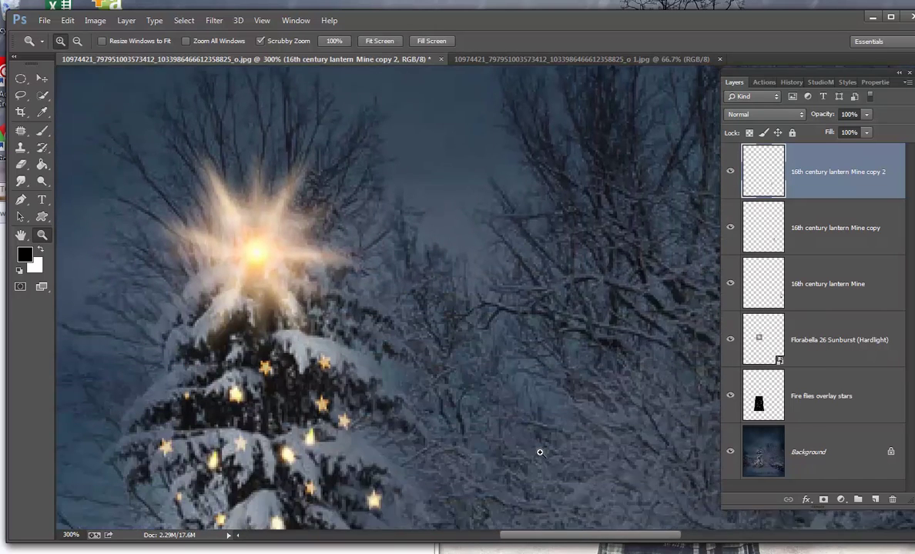
pyautogui.scroll(-8, 533, 455)
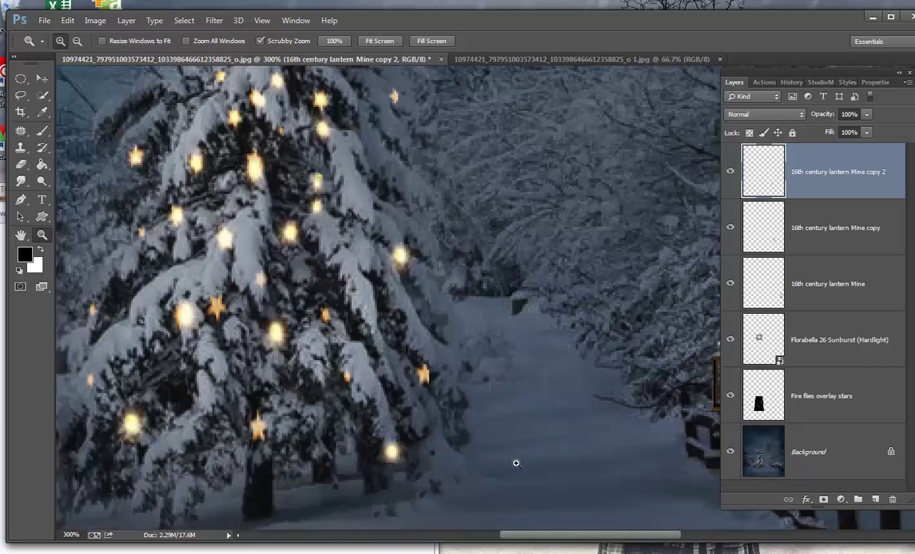
pyautogui.moveTo(539, 541); pyautogui.dragTo(599, 543)
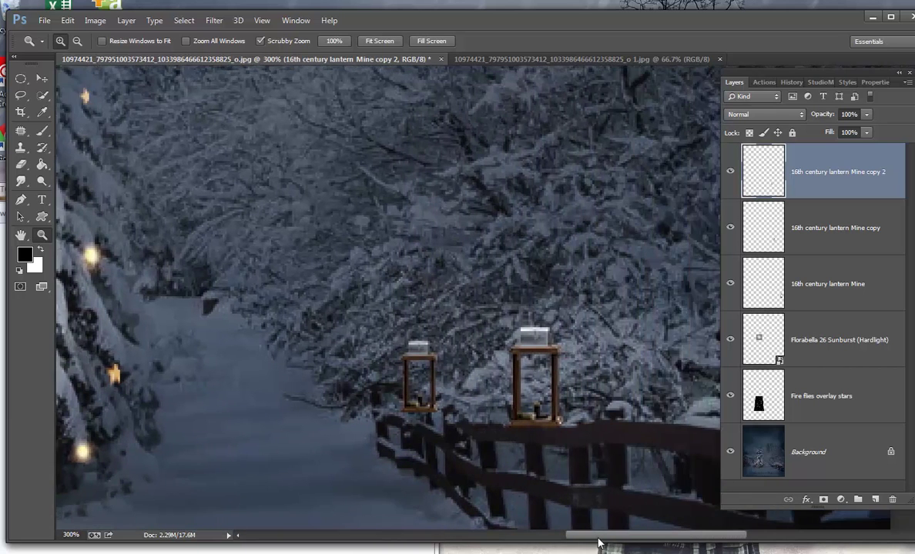
pyautogui.click(41, 180)
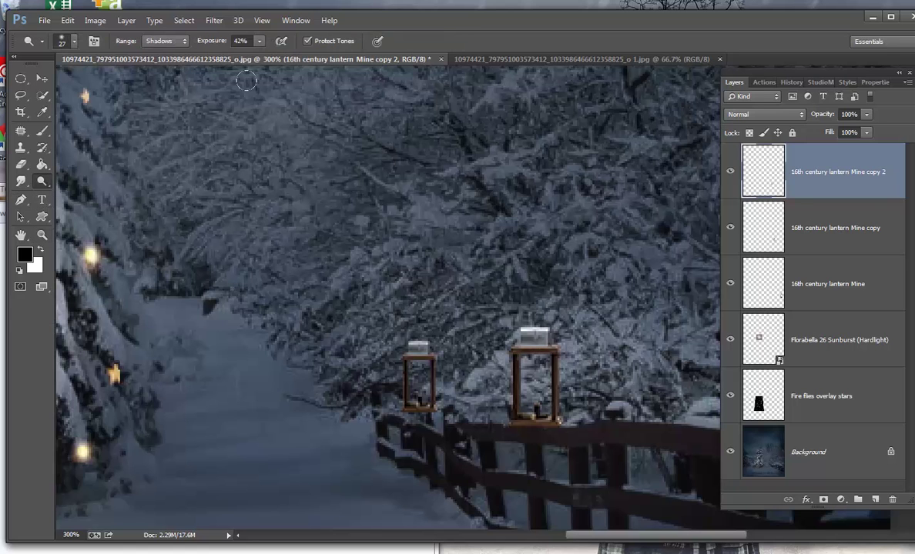
pyautogui.click(74, 42)
pyautogui.moveTo(89, 81); pyautogui.dragTo(85, 81)
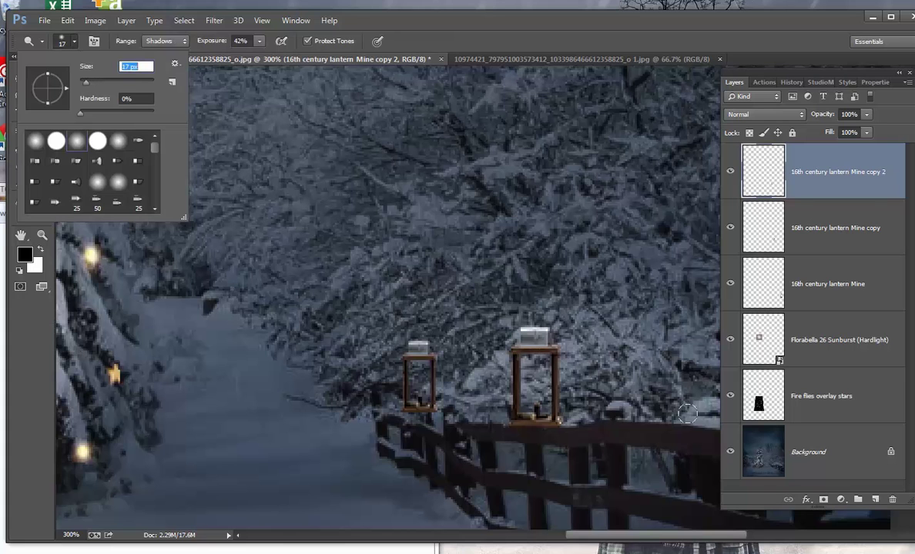
pyautogui.click(767, 455)
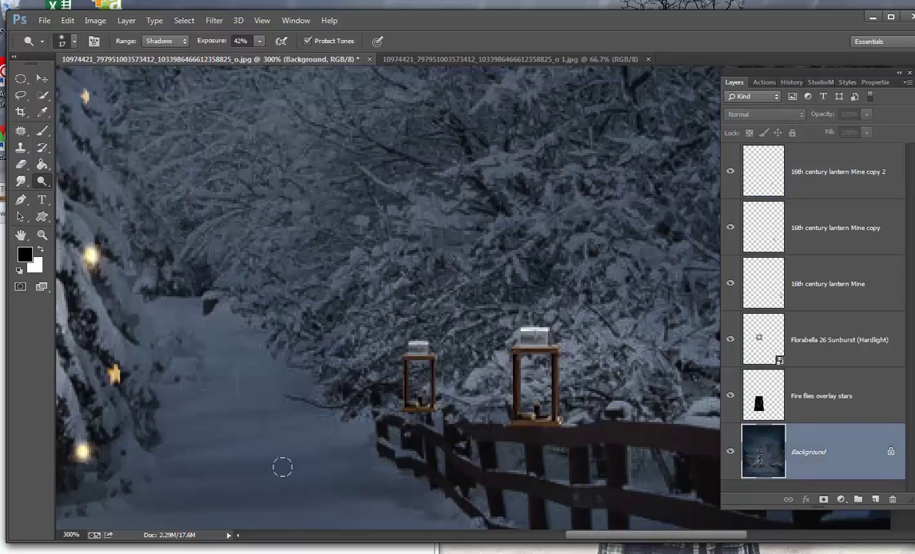
pyautogui.click(62, 43)
pyautogui.click(83, 81)
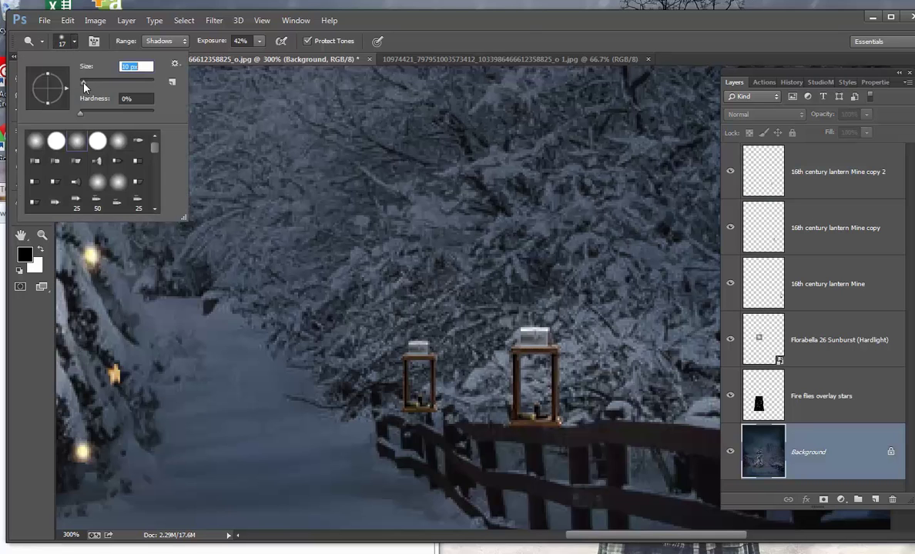
# Step: Dodge the shadows along the fence's rails and posts on the Background layer with several strokes
pyautogui.click(454, 460)
pyautogui.moveTo(455, 460); pyautogui.dragTo(583, 498)
pyautogui.moveTo(462, 423); pyautogui.dragTo(688, 446)
pyautogui.moveTo(466, 470); pyautogui.dragTo(580, 503)
pyautogui.moveTo(404, 427)
pyautogui.mouseDown()
pyautogui.moveTo(430, 434)
pyautogui.moveTo(394, 420)
pyautogui.moveTo(407, 420)
pyautogui.moveTo(388, 402)
pyautogui.moveTo(388, 425)
pyautogui.moveTo(414, 435)
pyautogui.moveTo(400, 460)
pyautogui.mouseUp()
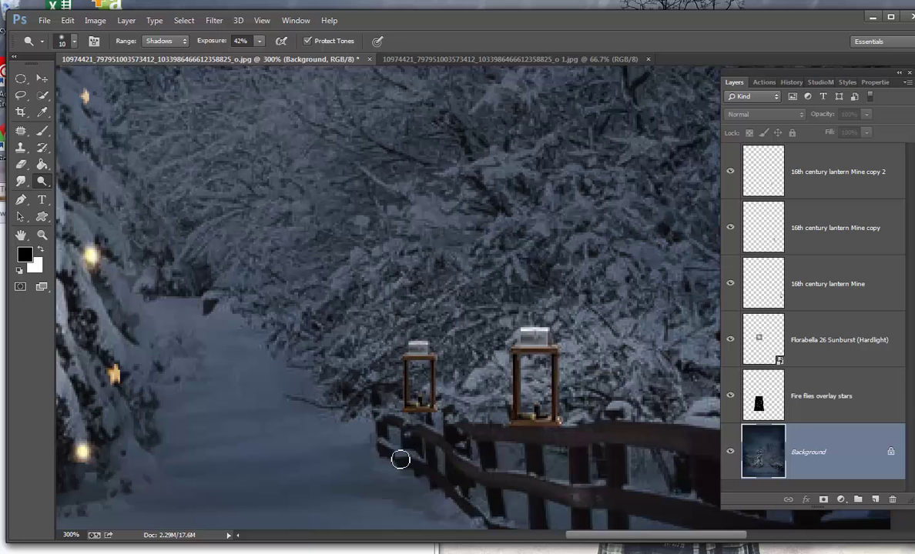
pyautogui.moveTo(578, 540); pyautogui.dragTo(629, 539)
pyautogui.scroll(-2, 492, 460)
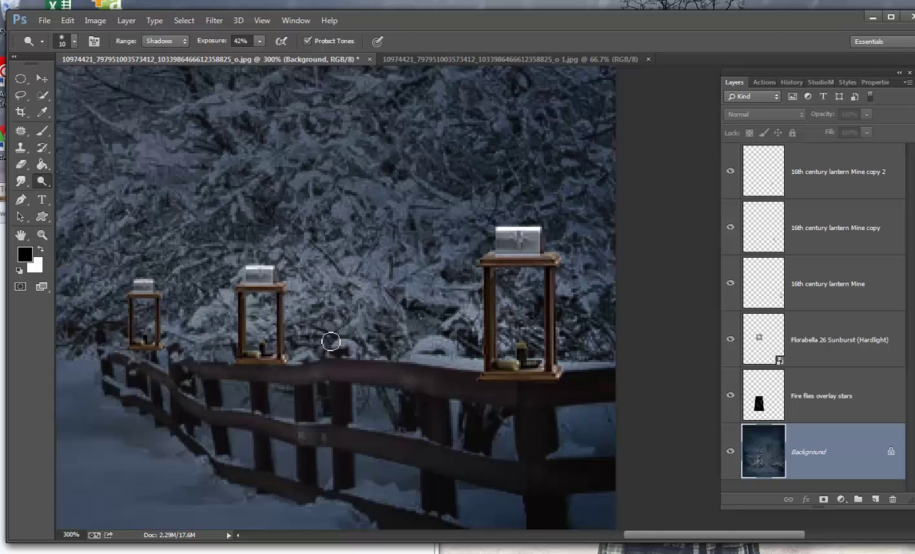
# Step: Scale the smallest lantern to about 76% and move it along the fence onto the post nearer the middle lantern
pyautogui.click(809, 180)
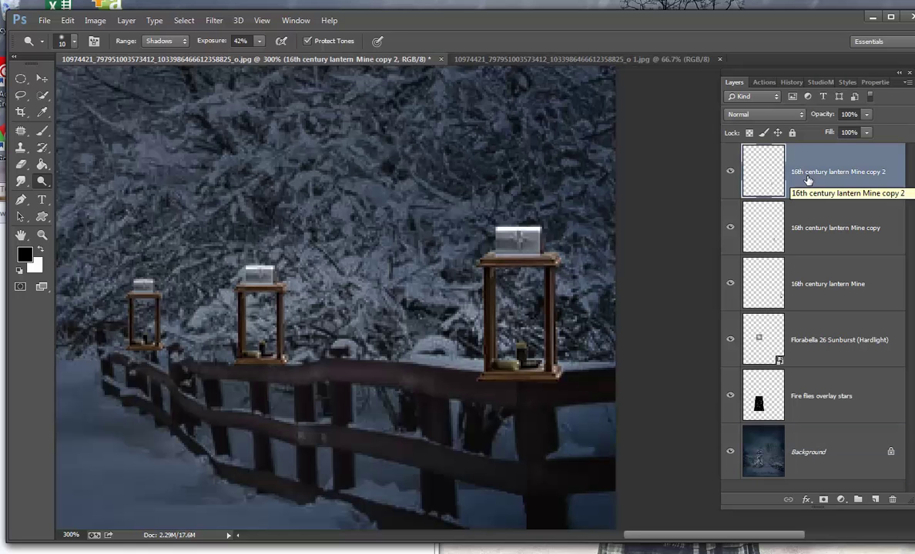
pyautogui.hotkey('ctrl', 't')
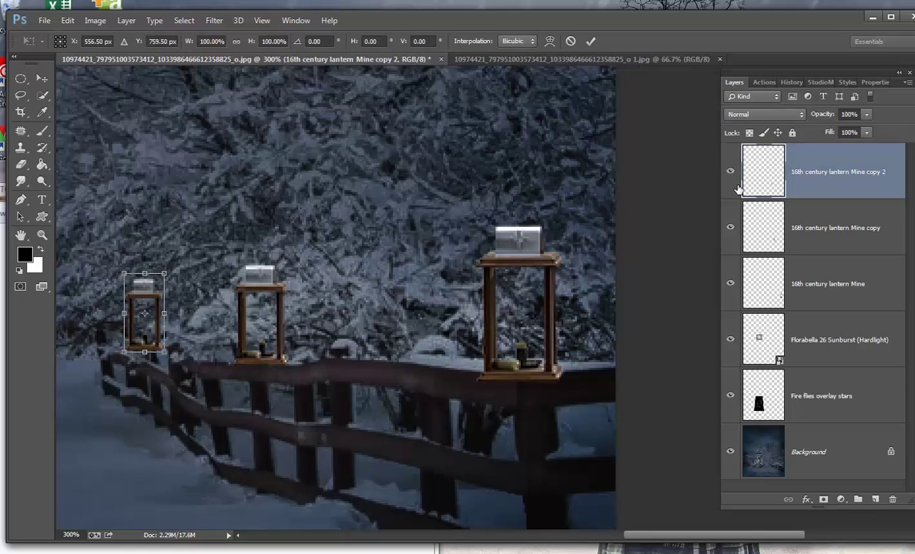
pyautogui.moveTo(164, 273); pyautogui.dragTo(155, 293)
pyautogui.moveTo(160, 337); pyautogui.dragTo(176, 337)
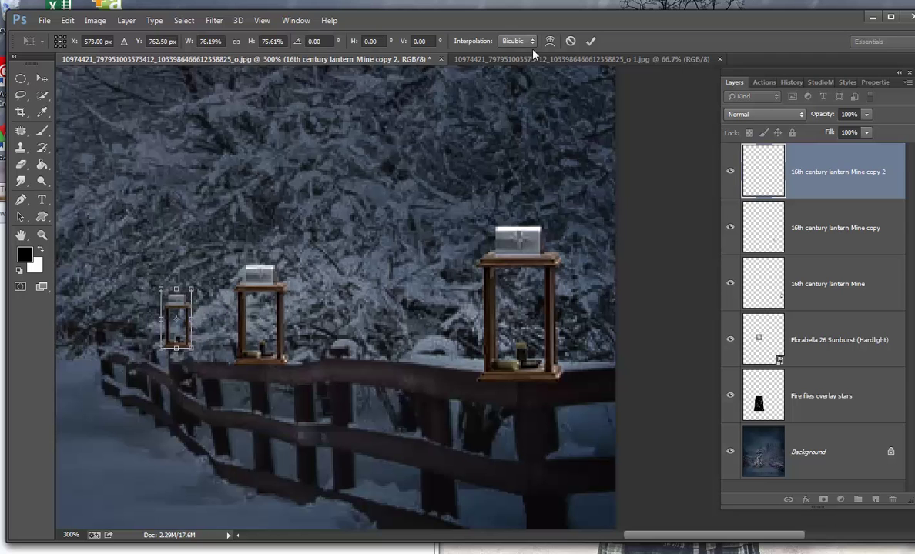
pyautogui.click(590, 41)
pyautogui.press('o')
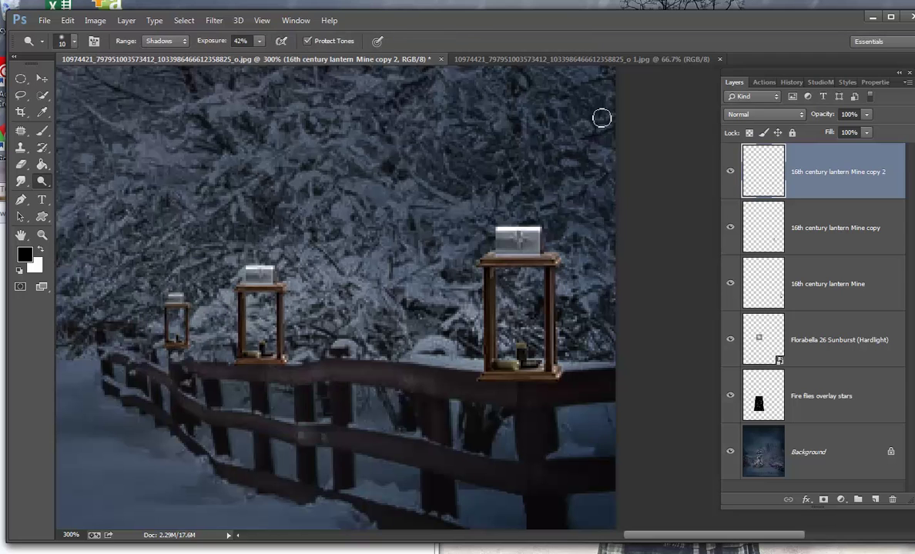
# Step: Move the middle lantern along the fence toward the largest one and scale it to about 87% width and 88% height
pyautogui.click(804, 239)
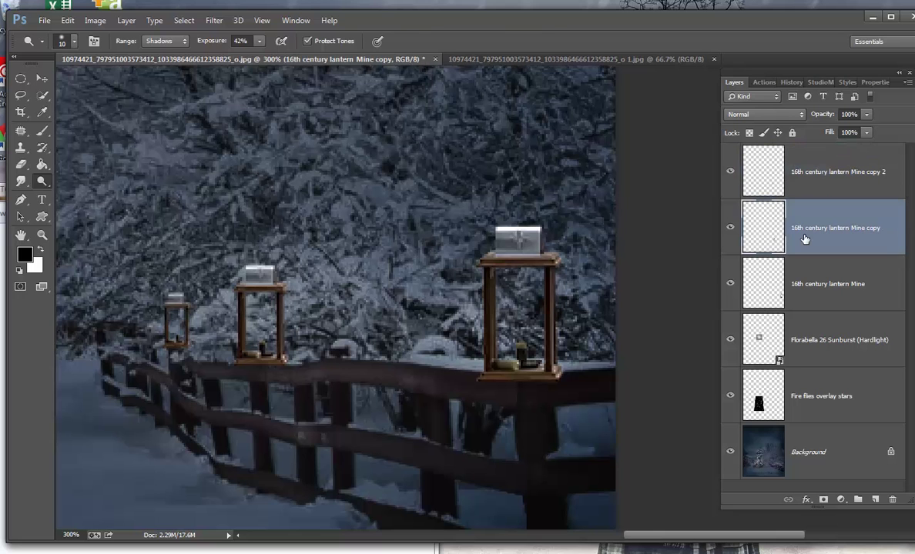
pyautogui.hotkey('ctrl', 't')
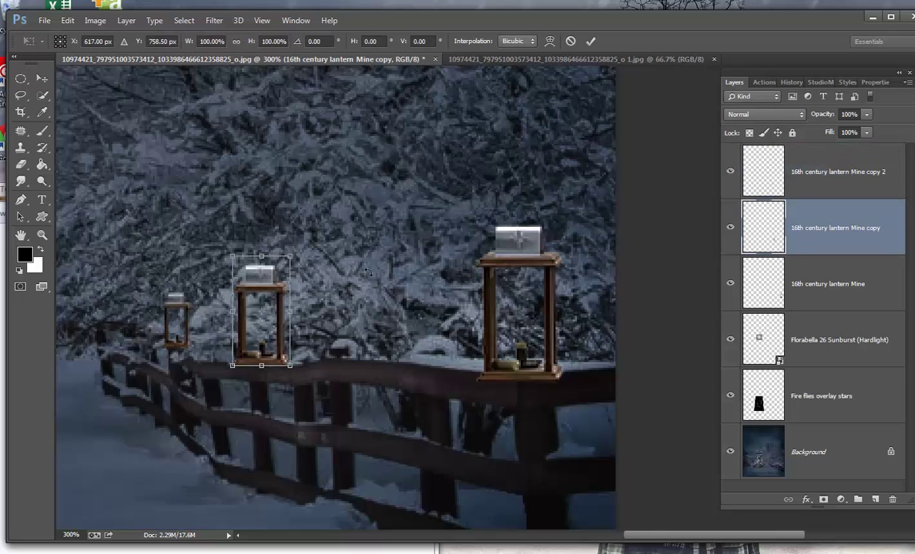
pyautogui.moveTo(285, 352); pyautogui.dragTo(334, 351)
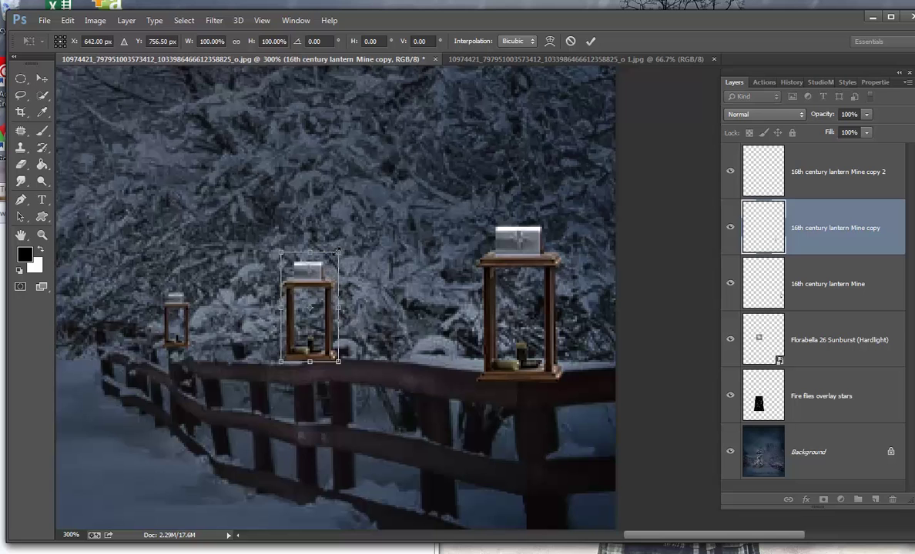
pyautogui.moveTo(338, 251); pyautogui.dragTo(331, 265)
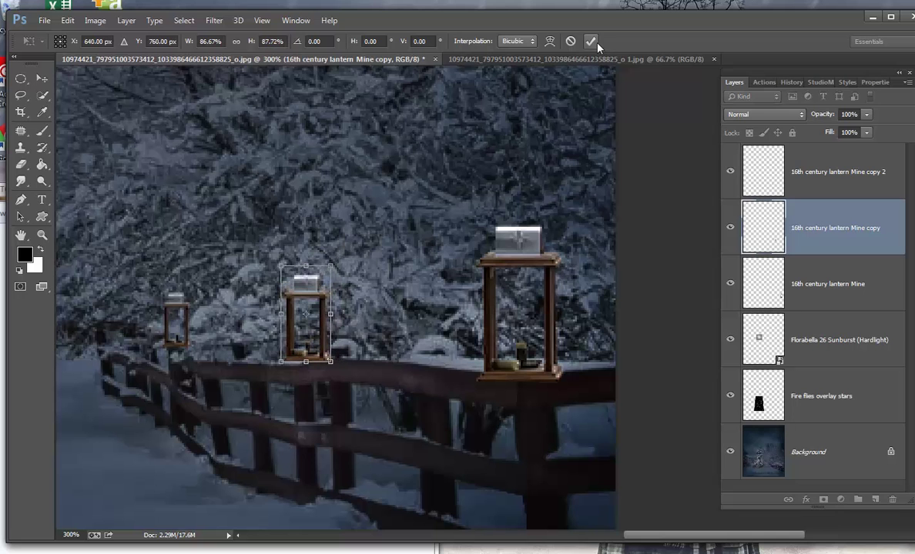
pyautogui.click(590, 41)
pyautogui.press('o')
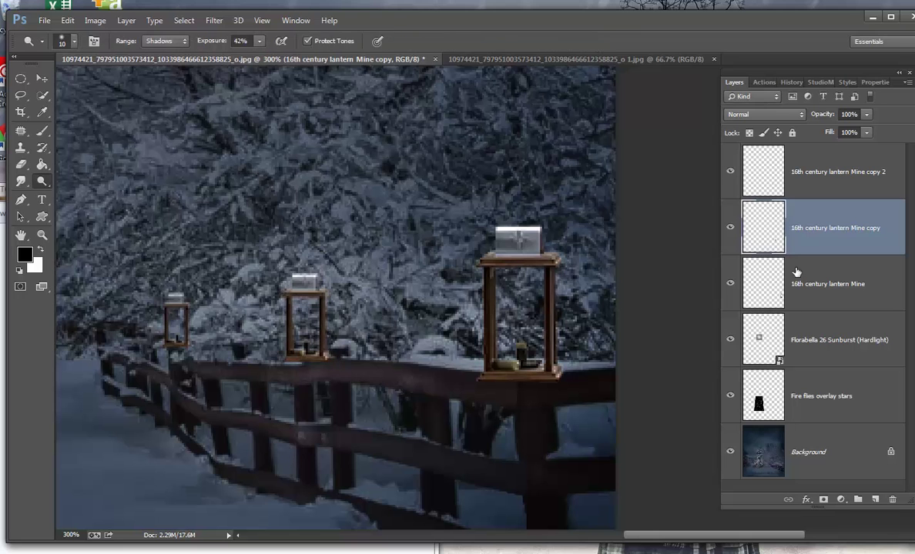
# Step: Scale the largest lantern to 93.81% and reposition it slightly so it sits on the fence's top rail
pyautogui.click(771, 291)
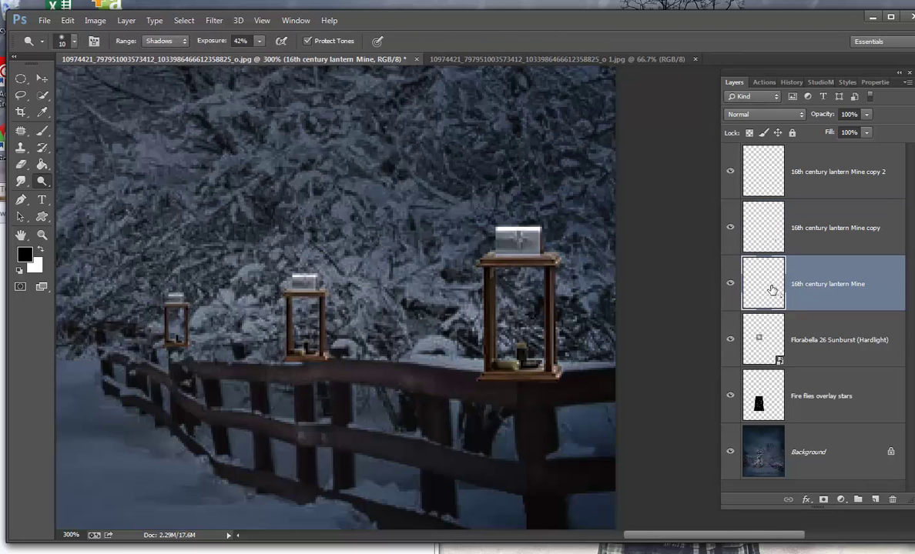
pyautogui.hotkey('ctrl', 't')
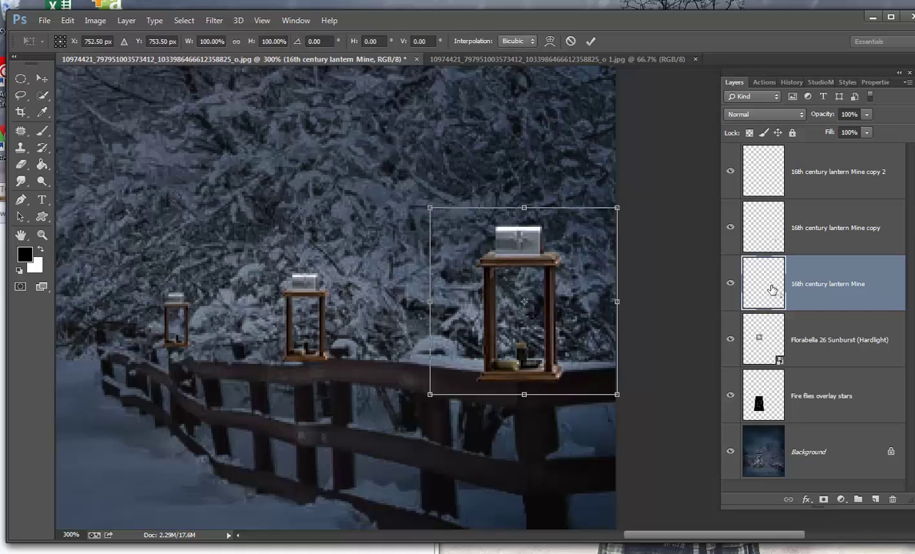
pyautogui.moveTo(504, 339); pyautogui.dragTo(516, 328)
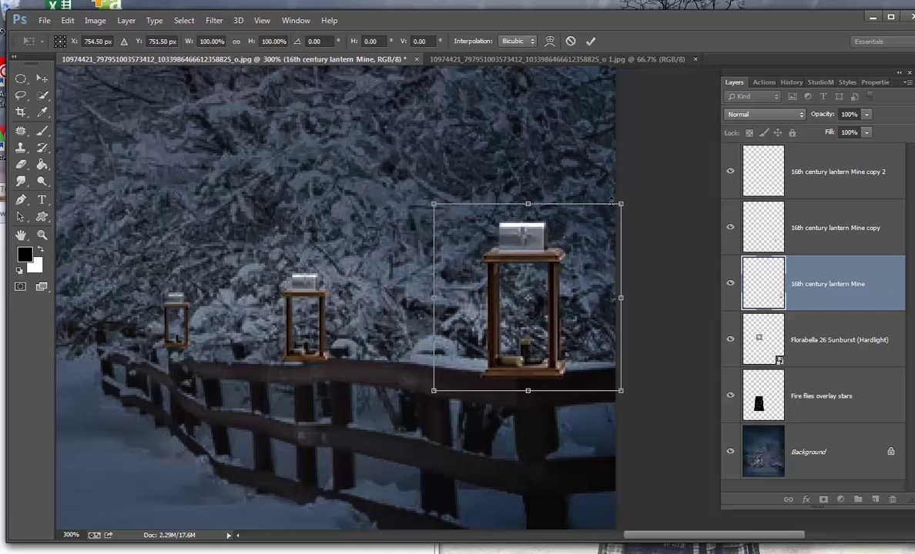
pyautogui.moveTo(622, 203); pyautogui.dragTo(609, 215)
pyautogui.moveTo(551, 295)
pyautogui.mouseDown()
pyautogui.moveTo(555, 285)
pyautogui.moveTo(555, 294)
pyautogui.mouseUp()
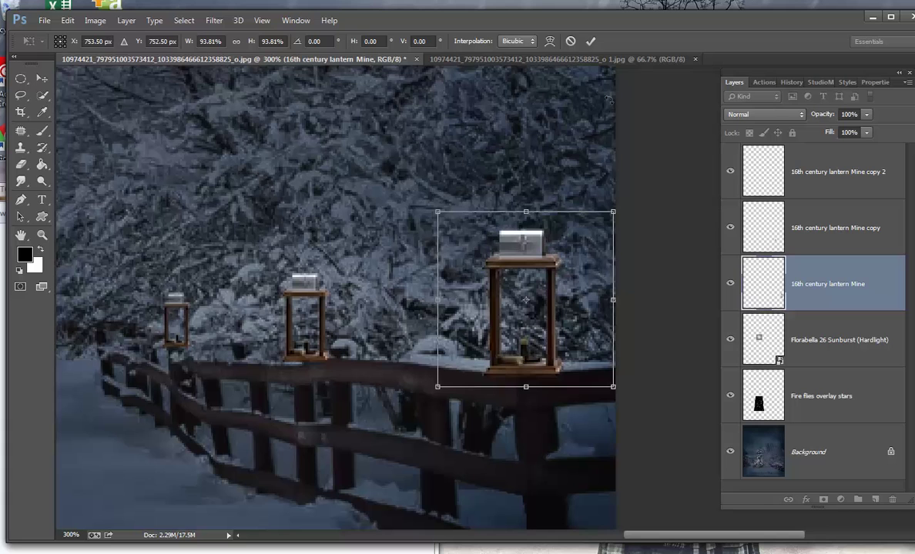
pyautogui.click(593, 44)
pyautogui.press('o')
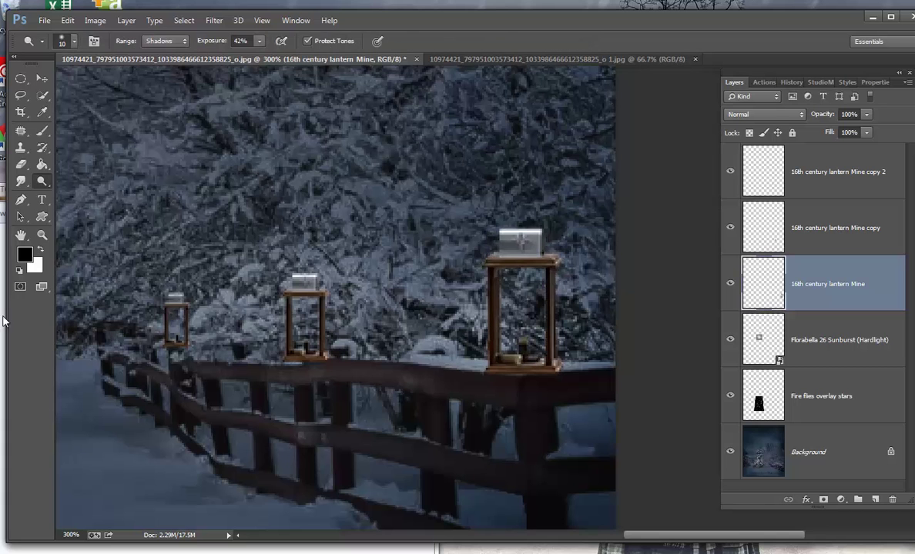
# Step: Open the Florabella Light Overlays folder in Pictures, inside 1 PHOTO EFFECT and Light Effects sun stars SPARKLES
pyautogui.click(42, 235)
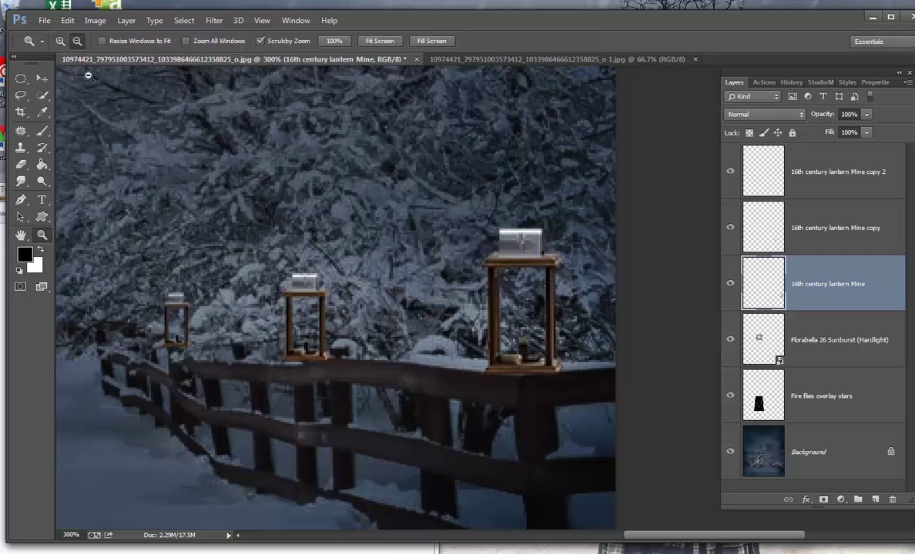
pyautogui.keyDown('alt'); pyautogui.click(160, 271); pyautogui.keyUp('alt')
pyautogui.keyDown('alt'); pyautogui.click(160, 272); pyautogui.keyUp('alt')
pyautogui.keyDown('alt'); pyautogui.click(160, 272); pyautogui.keyUp('alt')
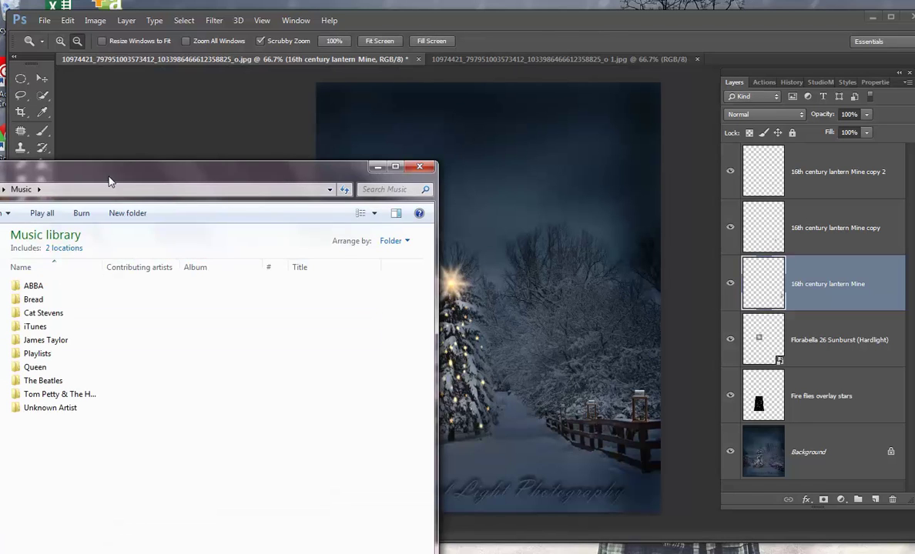
pyautogui.moveTo(104, 177); pyautogui.dragTo(234, 179)
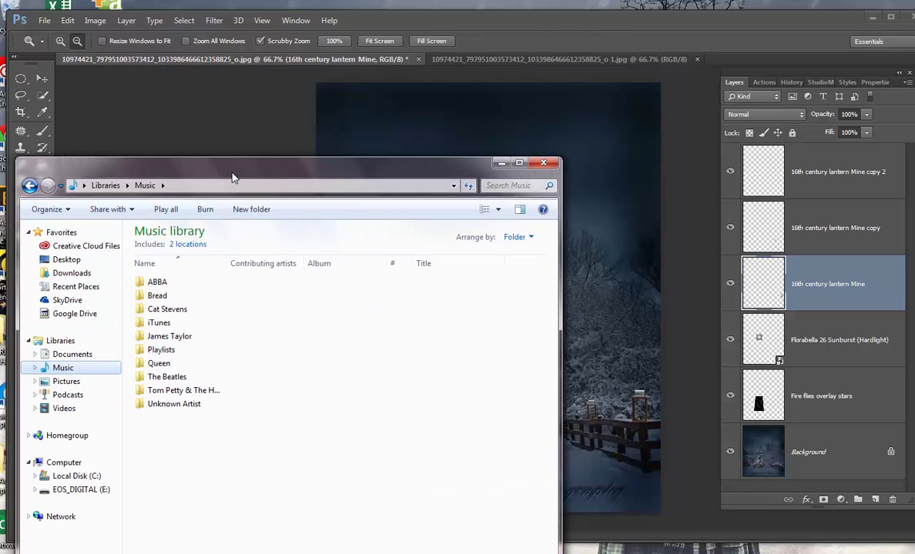
pyautogui.click(51, 384)
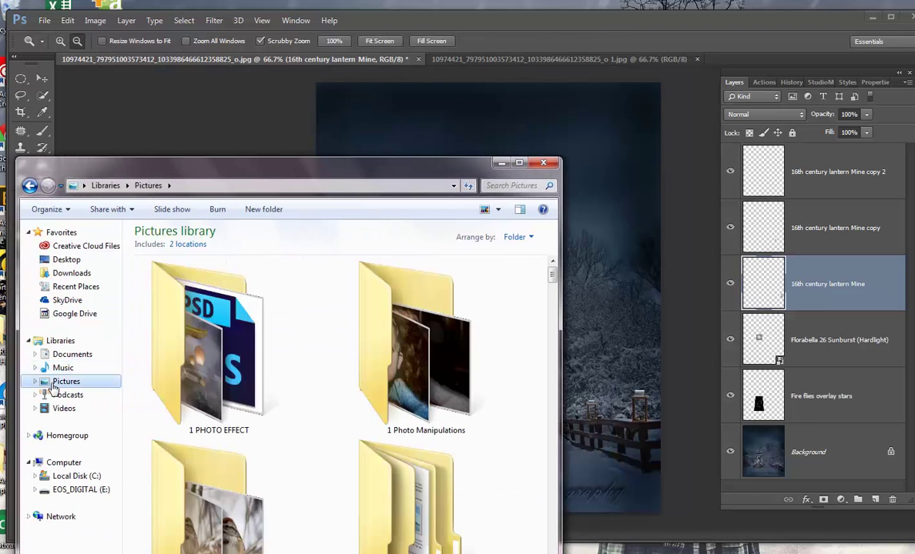
pyautogui.moveTo(198, 185); pyautogui.dragTo(167, 170)
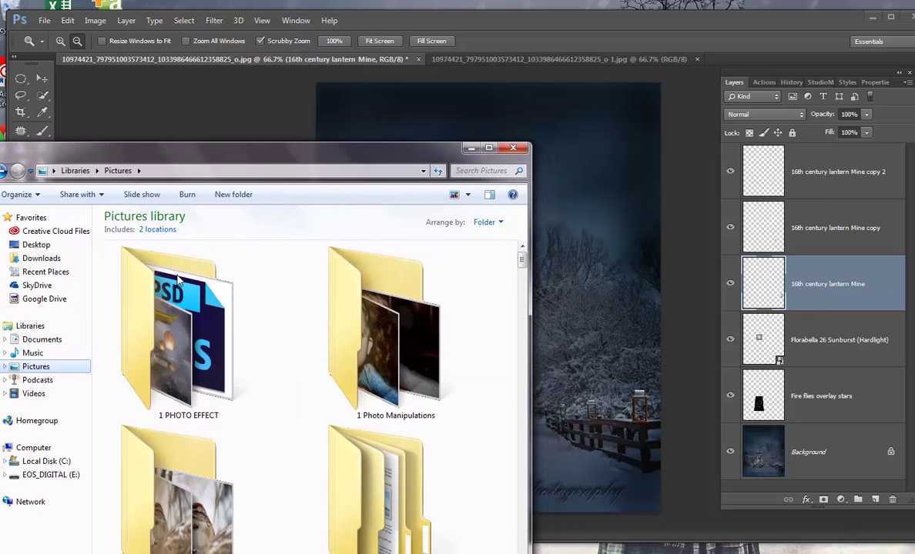
pyautogui.doubleClick(156, 333)
pyautogui.scroll(-3, 160, 343)
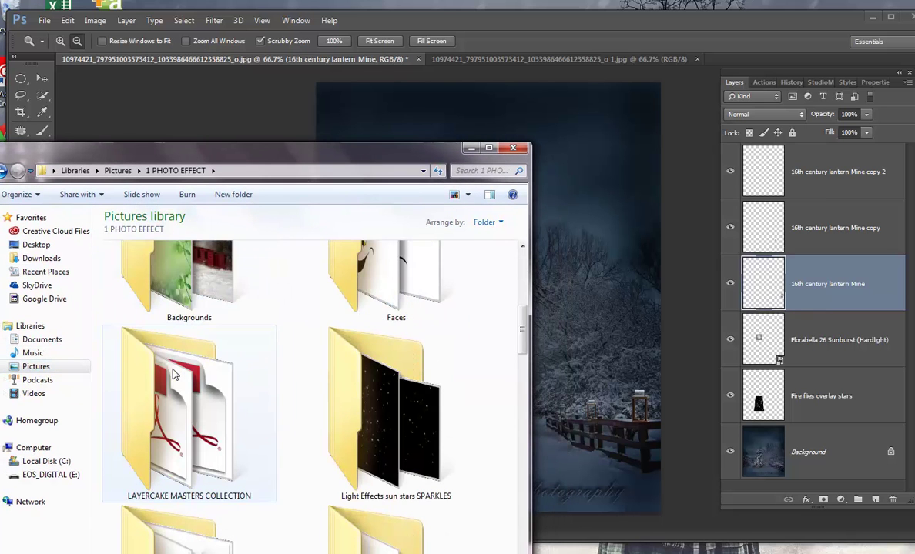
pyautogui.doubleClick(324, 471)
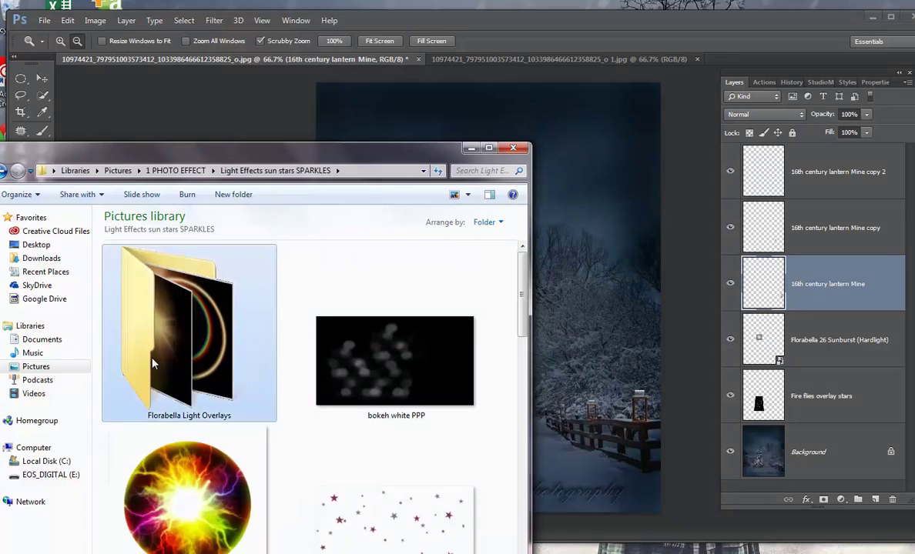
pyautogui.doubleClick(152, 364)
# Step: Place the Florabella 32 Sunburst (screen) overlay from the folder into the snowy night photo
pyautogui.scroll(-15, 163, 308)
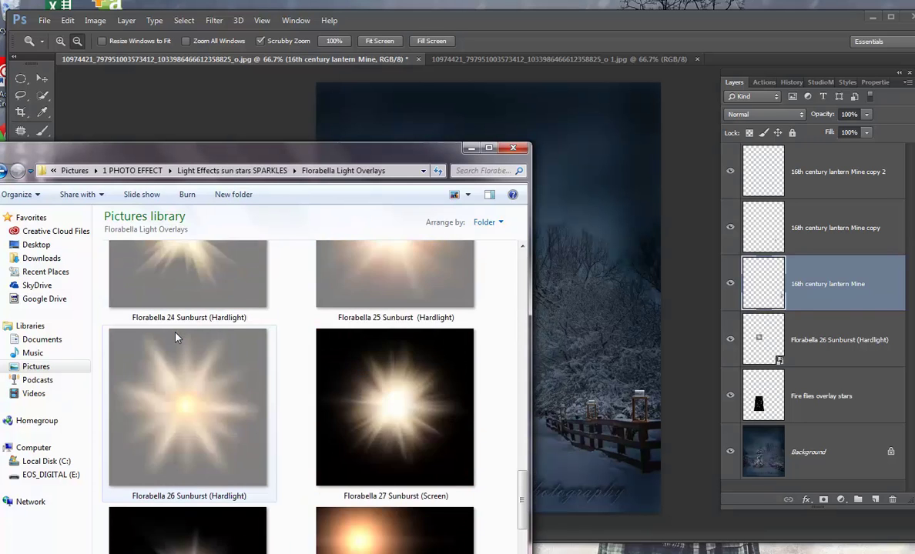
pyautogui.scroll(-10, 176, 337)
pyautogui.scroll(3, 175, 337)
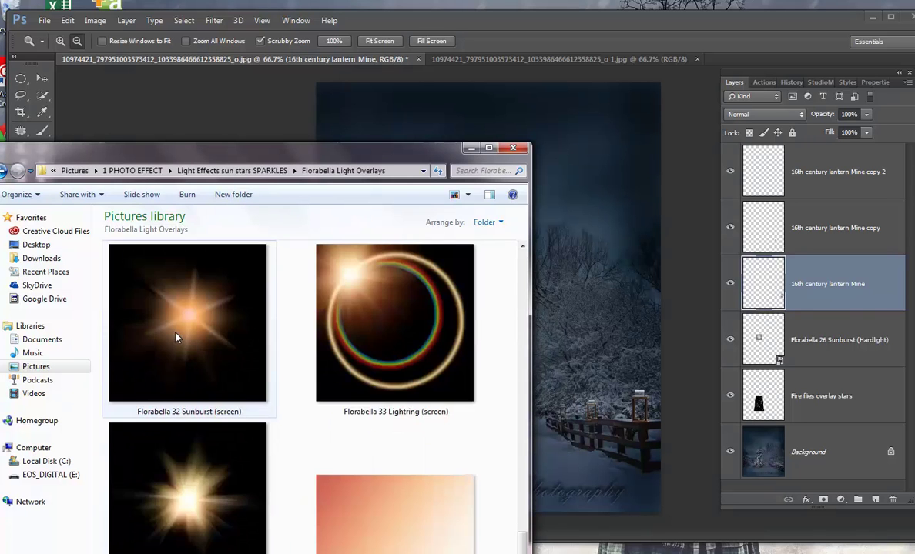
pyautogui.moveTo(232, 161); pyautogui.dragTo(146, 147)
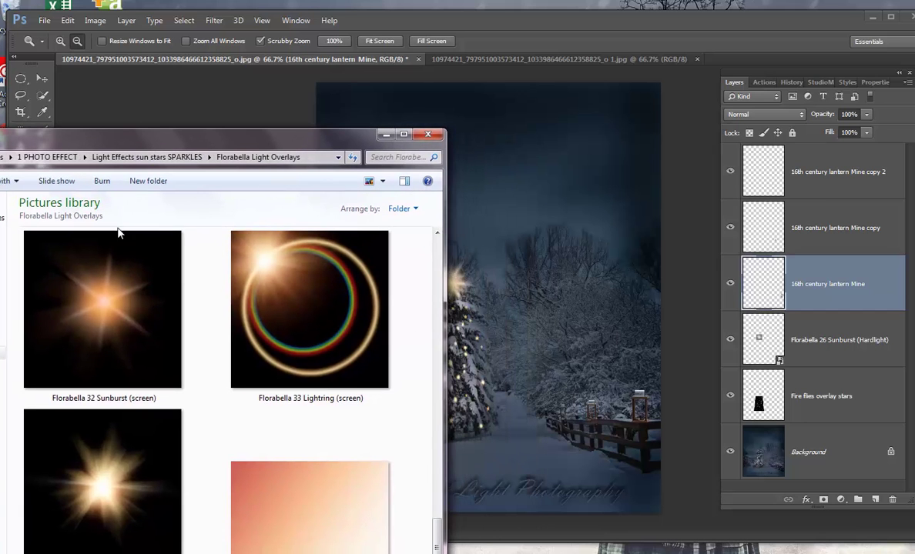
pyautogui.moveTo(74, 303); pyautogui.dragTo(553, 363)
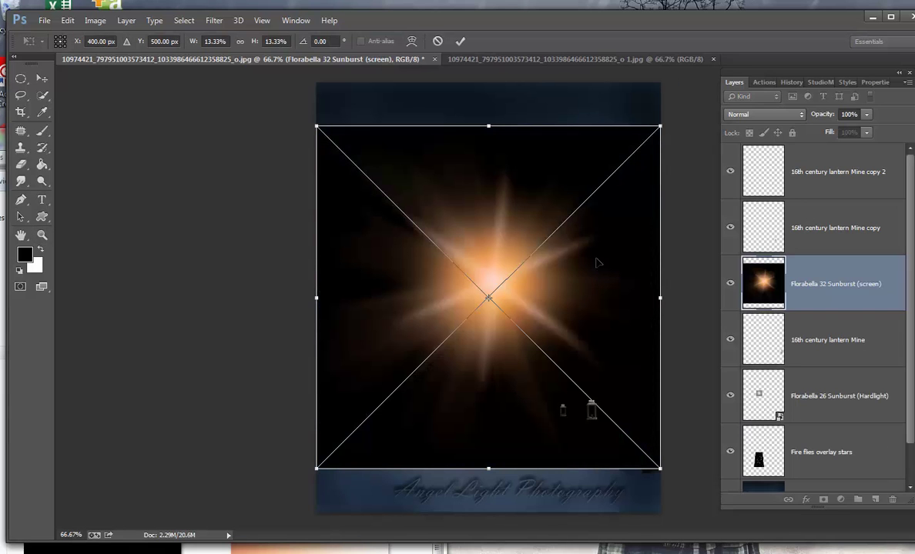
# Step: Scale the placed sunburst to about 2.97% and move it over the largest lantern on the fence
pyautogui.moveTo(660, 124); pyautogui.dragTo(422, 365)
pyautogui.moveTo(370, 412); pyautogui.dragTo(640, 408)
pyautogui.moveTo(693, 359); pyautogui.dragTo(664, 390)
pyautogui.moveTo(639, 434); pyautogui.dragTo(654, 426)
# Step: Set the sunburst's blend mode to Screen and nudge it up to centre the glow in the largest lantern
pyautogui.click(757, 115)
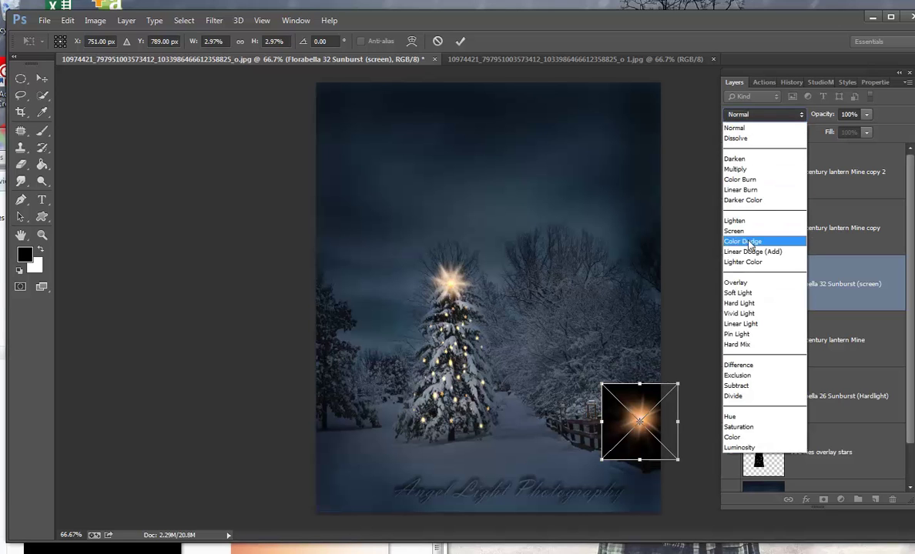
pyautogui.click(744, 229)
pyautogui.moveTo(659, 429); pyautogui.dragTo(657, 418)
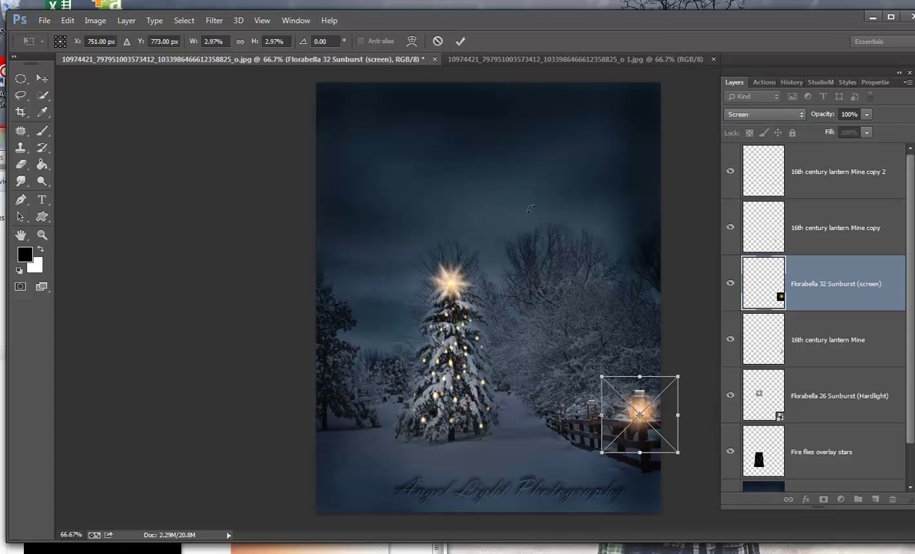
pyautogui.click(460, 41)
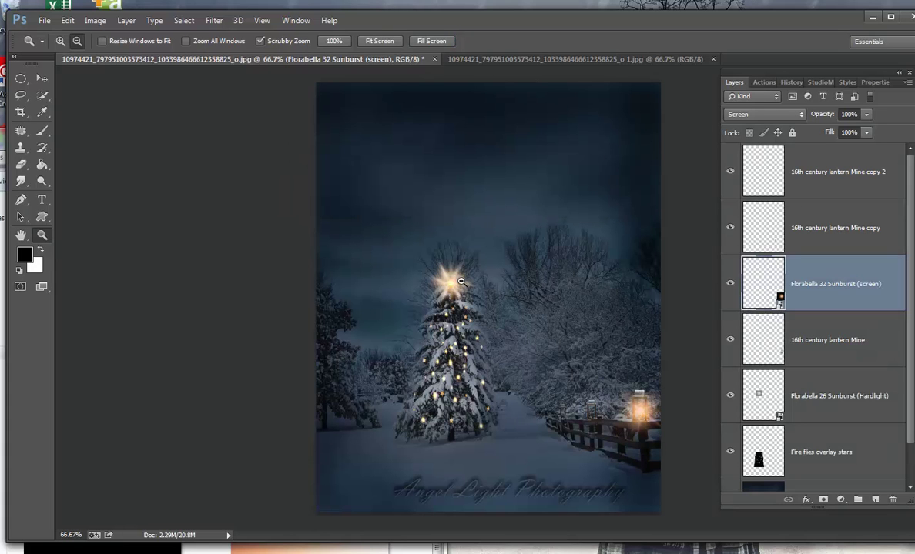
# Step: Duplicate the Florabella 32 Sunburst (screen) layer and move the copy onto the middle lantern
pyautogui.press('t')
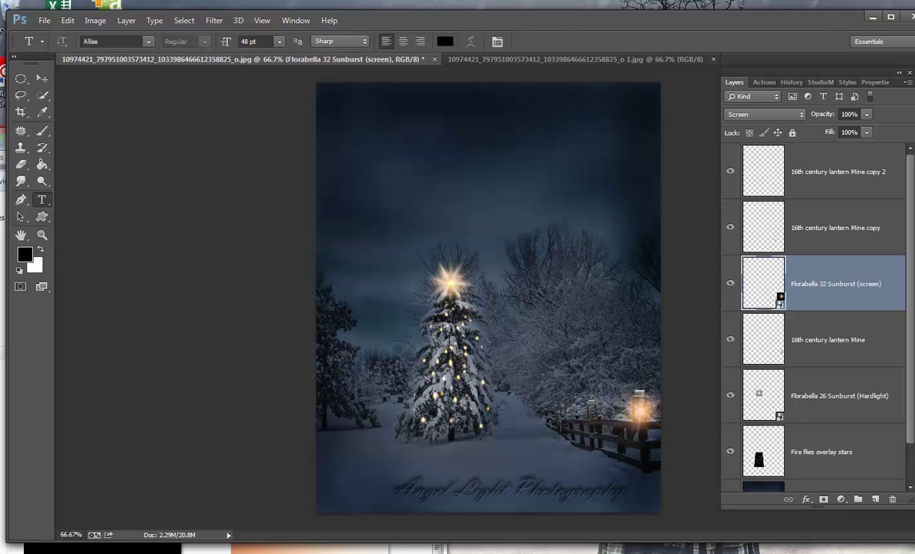
pyautogui.press('j')
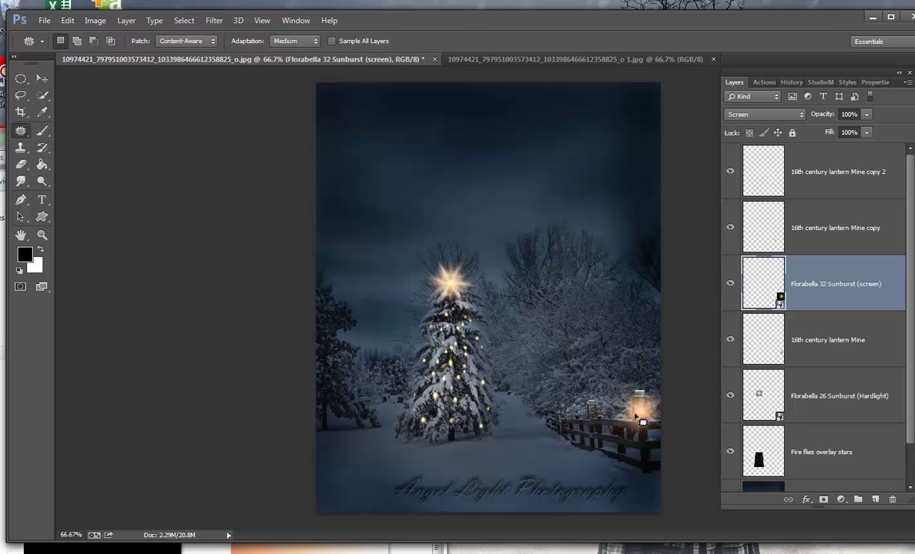
pyautogui.hotkey('ctrl', 'j')
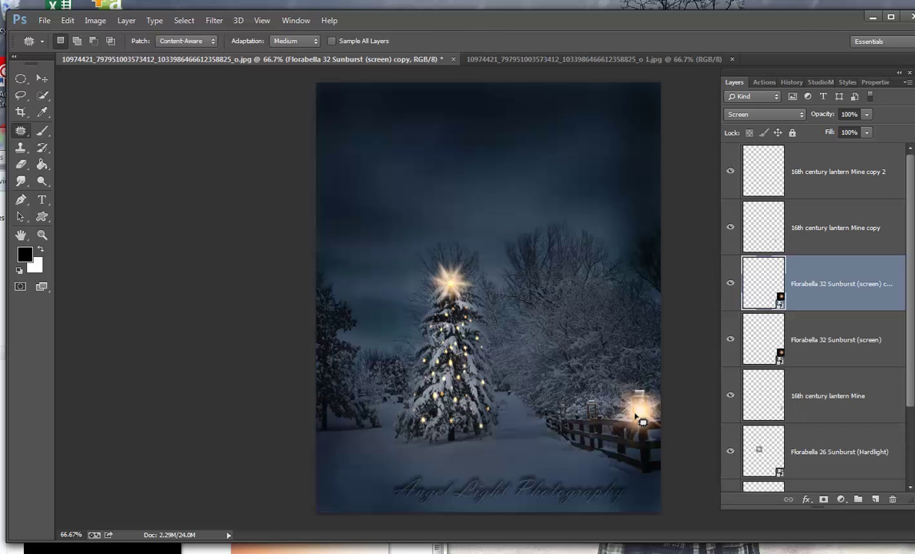
pyautogui.hotkey('ctrl', 't')
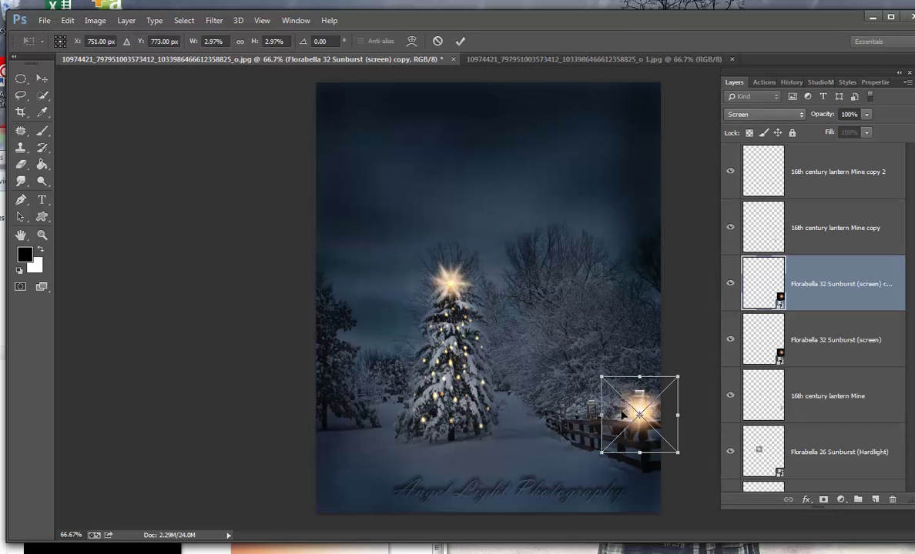
pyautogui.moveTo(618, 426); pyautogui.dragTo(569, 424)
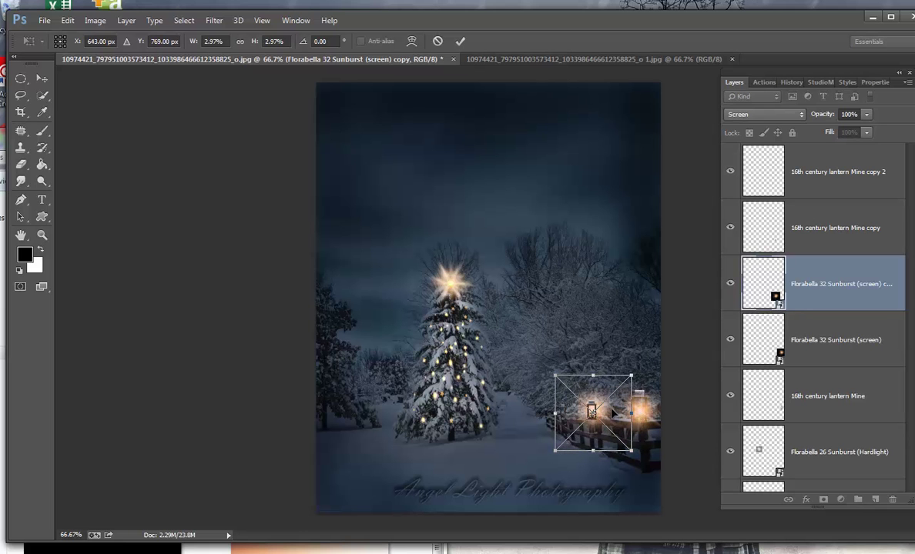
# Step: Scale the copied sunburst to about 2.47% and raise its layer above 16th century lantern Mine copy
pyautogui.moveTo(633, 373); pyautogui.dragTo(616, 407)
pyautogui.click(460, 40)
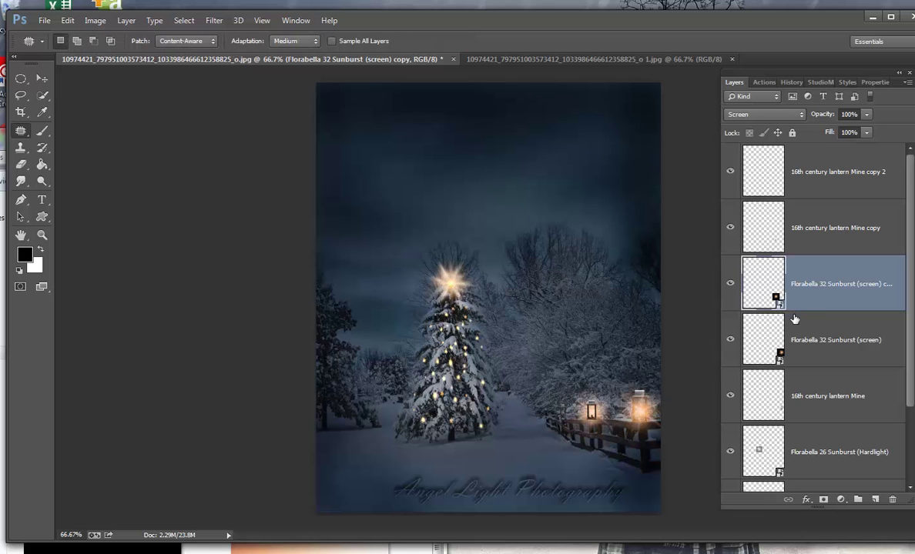
pyautogui.moveTo(814, 296); pyautogui.dragTo(822, 228)
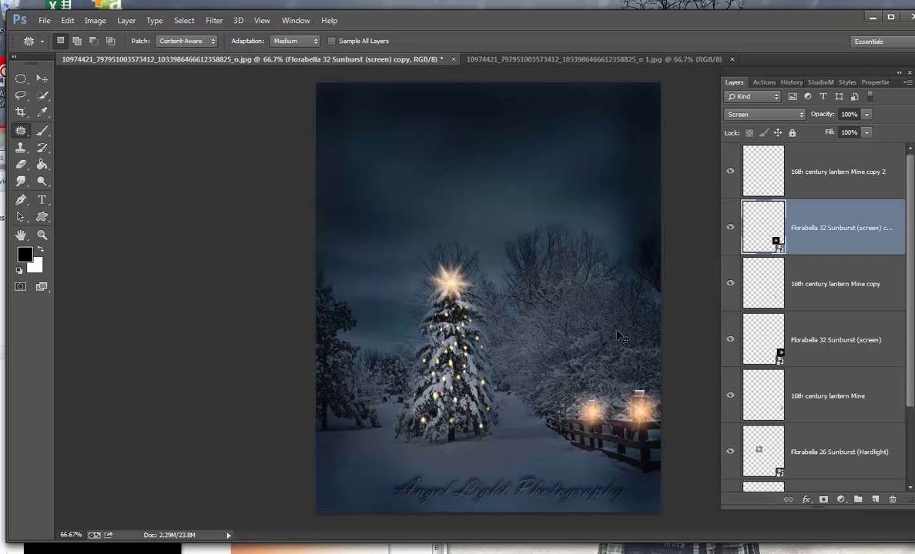
# Step: Duplicate the middle lantern's sunburst layer and move the new copy onto the smallest lantern
pyautogui.hotkey('ctrl', 'j')
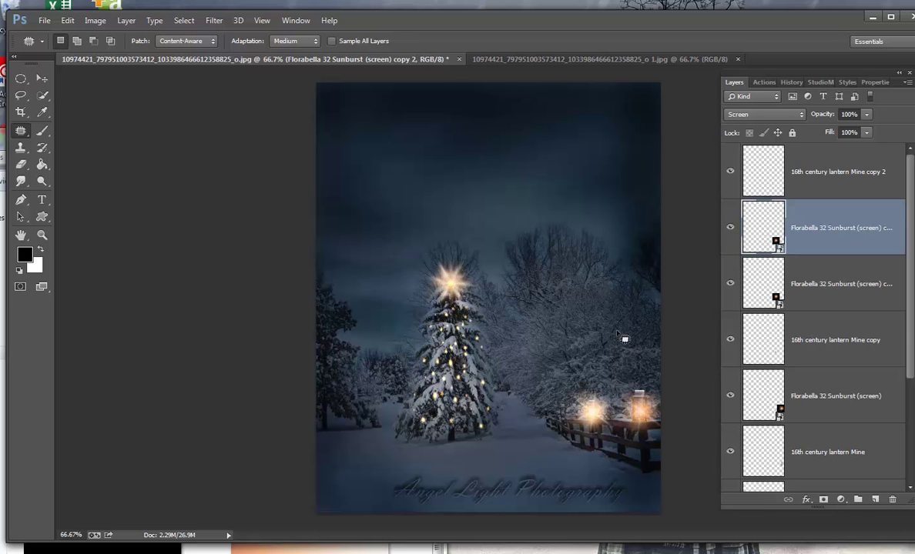
pyautogui.hotkey('ctrl', 't')
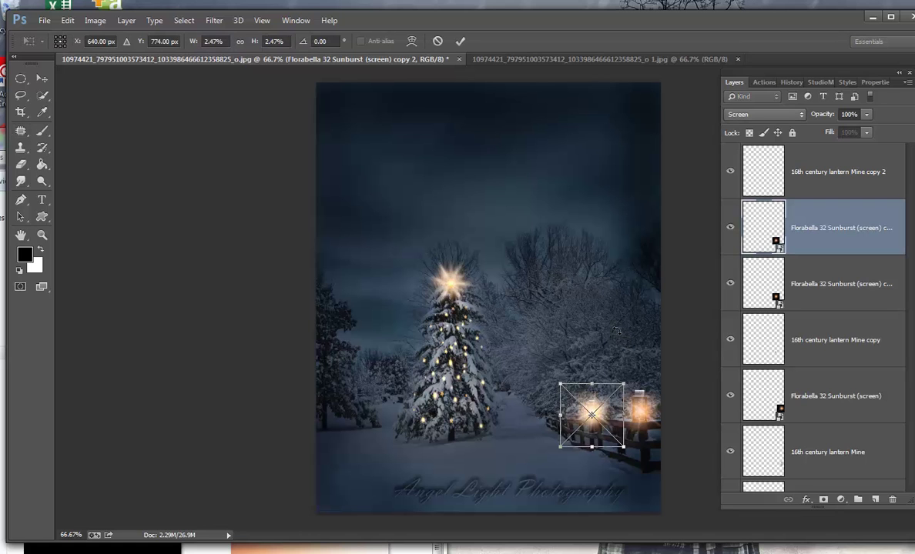
pyautogui.moveTo(578, 433); pyautogui.dragTo(550, 430)
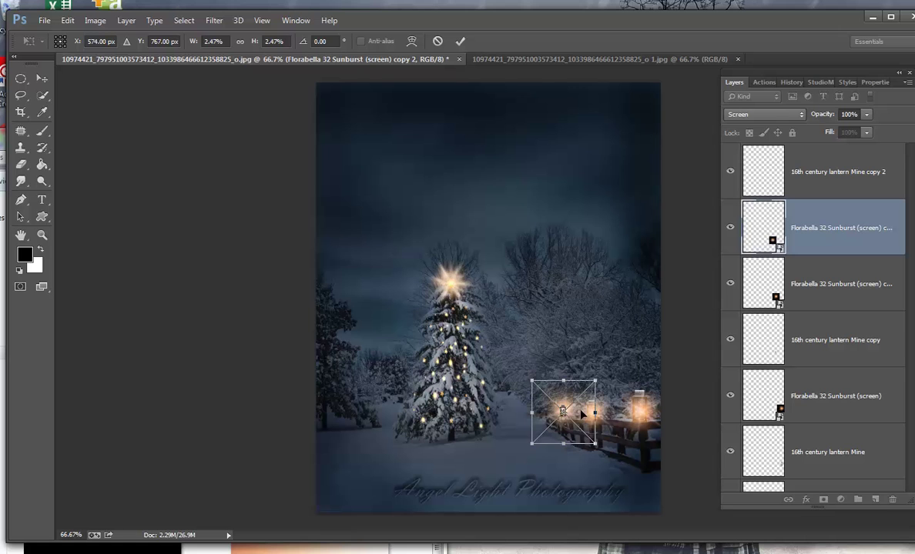
# Step: Scale the smallest lantern's sunburst to about 1.70% and raise its layer above 16th century lantern Mine copy 2
pyautogui.moveTo(595, 381); pyautogui.dragTo(570, 397)
pyautogui.moveTo(553, 436); pyautogui.dragTo(562, 426)
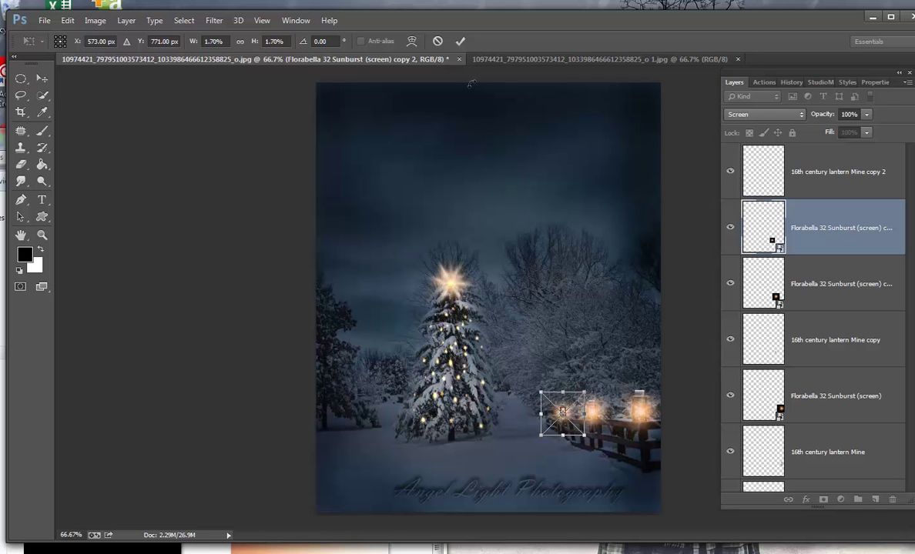
pyautogui.click(464, 42)
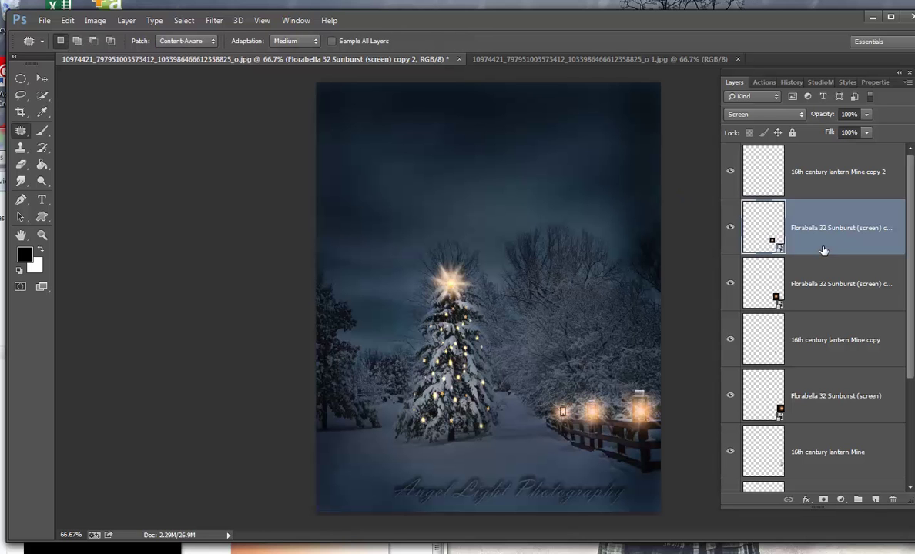
pyautogui.moveTo(823, 250)
pyautogui.mouseDown()
pyautogui.moveTo(834, 174)
pyautogui.moveTo(828, 238)
pyautogui.mouseUp()
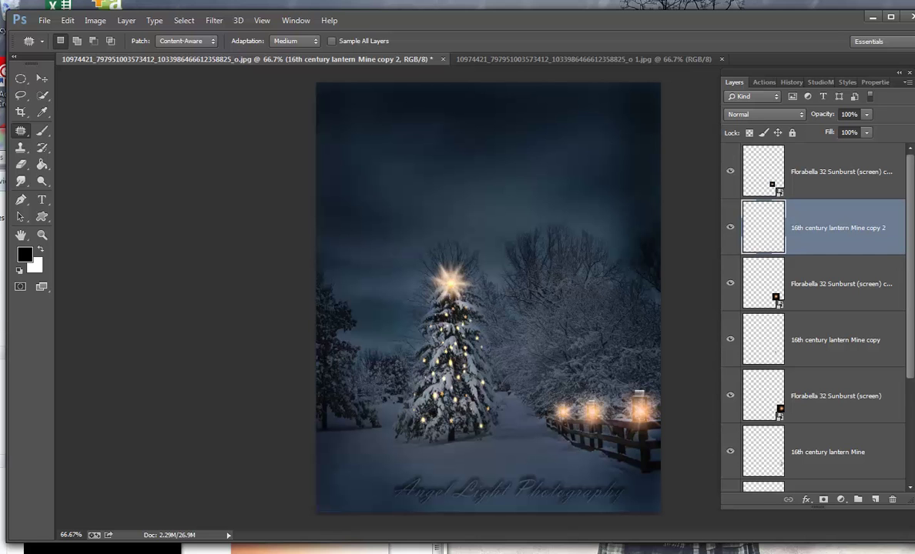
# Step: Place the Florabella 28 Sunburst (Screen) overlay from the desktop's TUT PHOTOS folder into the photo
pyautogui.hotkey('alt', 'Tab')
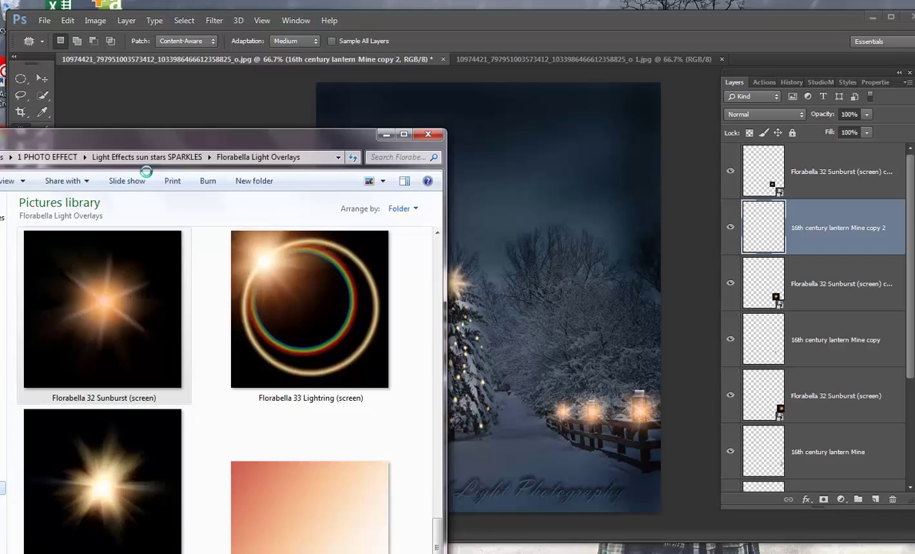
pyautogui.moveTo(154, 147); pyautogui.dragTo(310, 155)
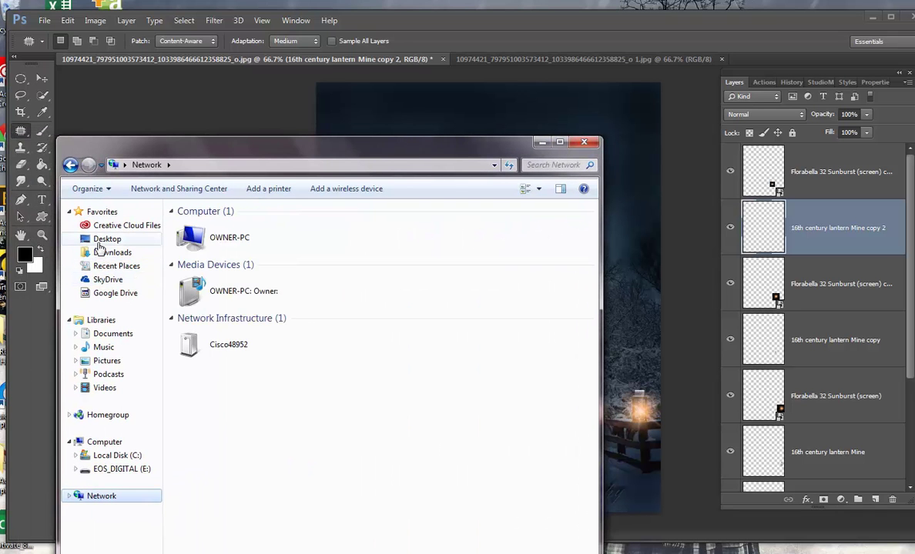
pyautogui.click(99, 241)
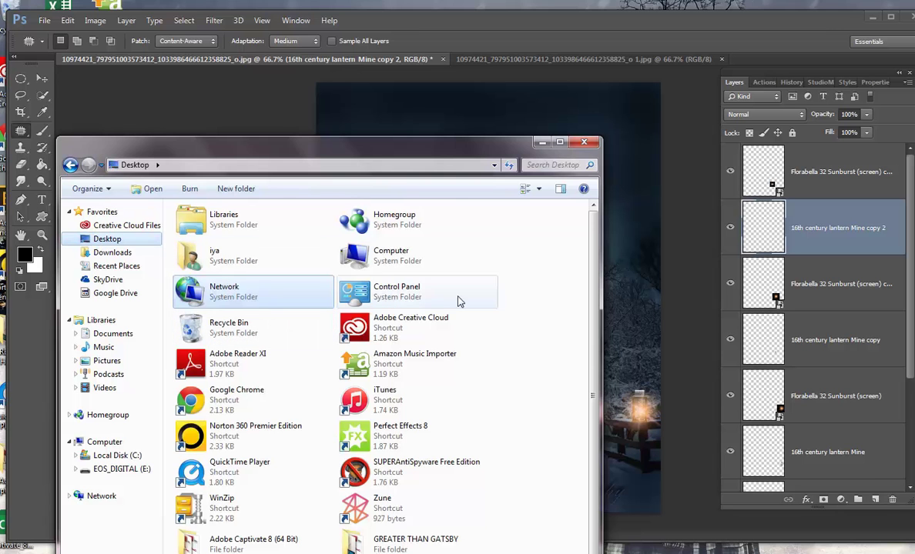
pyautogui.click(541, 393)
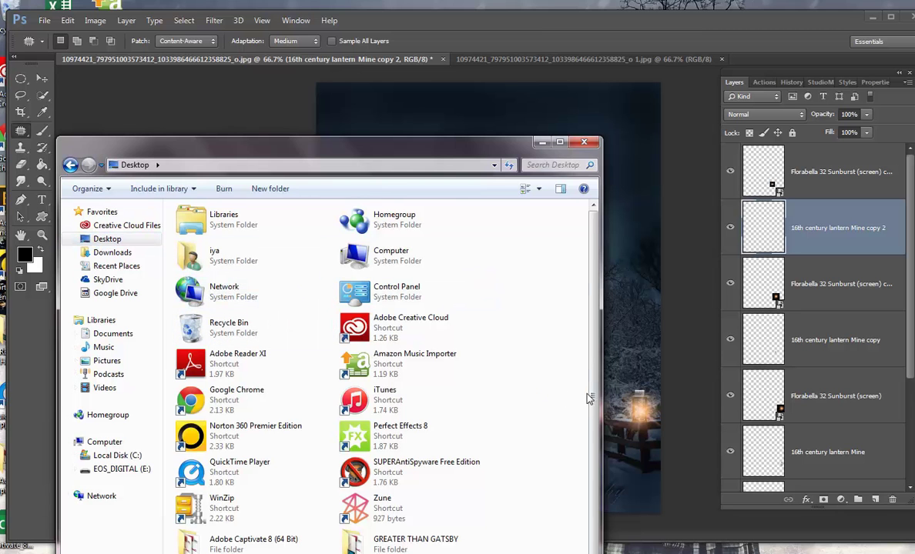
pyautogui.scroll(-2, 588, 398)
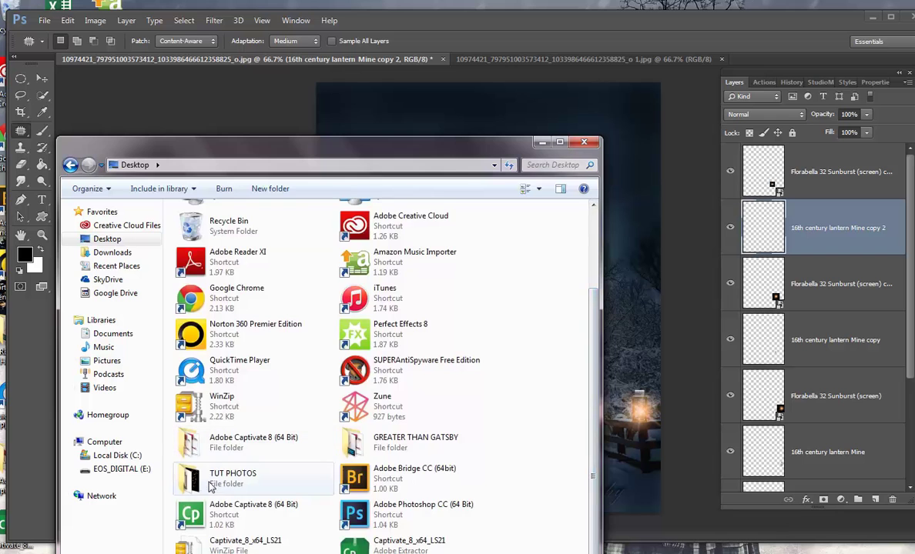
pyautogui.doubleClick(210, 481)
pyautogui.moveTo(300, 151); pyautogui.dragTo(4, 156)
pyautogui.moveTo(106, 223); pyautogui.dragTo(445, 221)
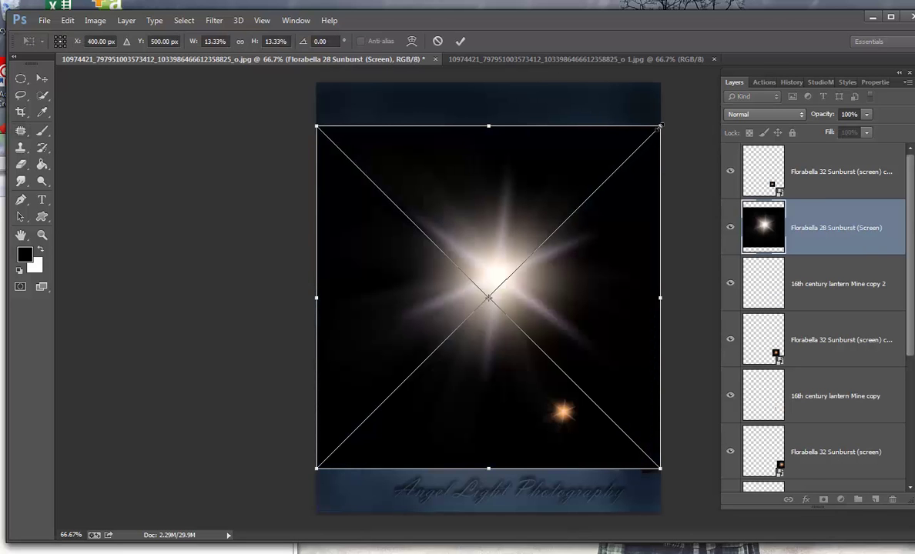
# Step: Scale the Florabella 28 Sunburst overlay to about 2.40%, rotate it about -10.4°, and place it in the sky above the tree
pyautogui.moveTo(658, 125); pyautogui.dragTo(334, 366)
pyautogui.moveTo(346, 435); pyautogui.dragTo(433, 153)
pyautogui.moveTo(342, 456); pyautogui.dragTo(449, 154)
pyautogui.moveTo(445, 164); pyautogui.dragTo(439, 160)
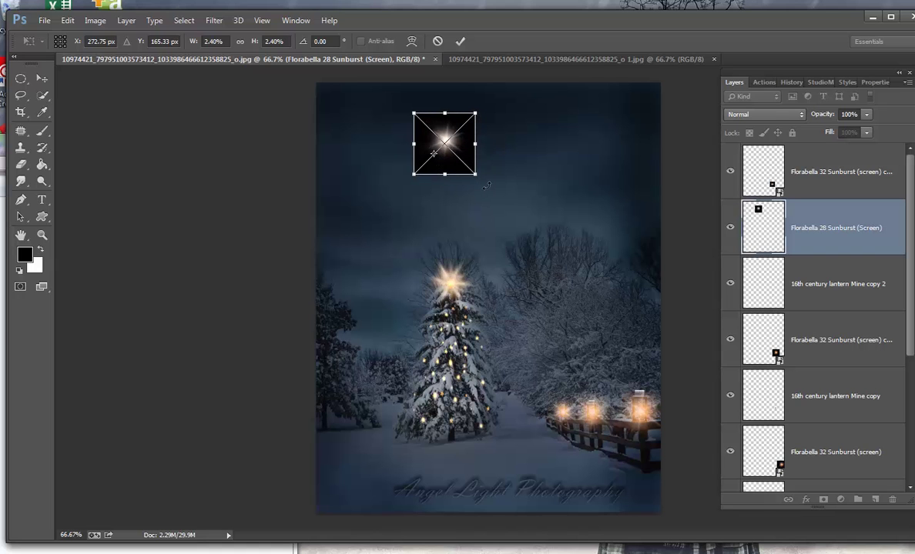
pyautogui.moveTo(494, 183)
pyautogui.mouseDown()
pyautogui.moveTo(501, 164)
pyautogui.moveTo(499, 174)
pyautogui.mouseUp()
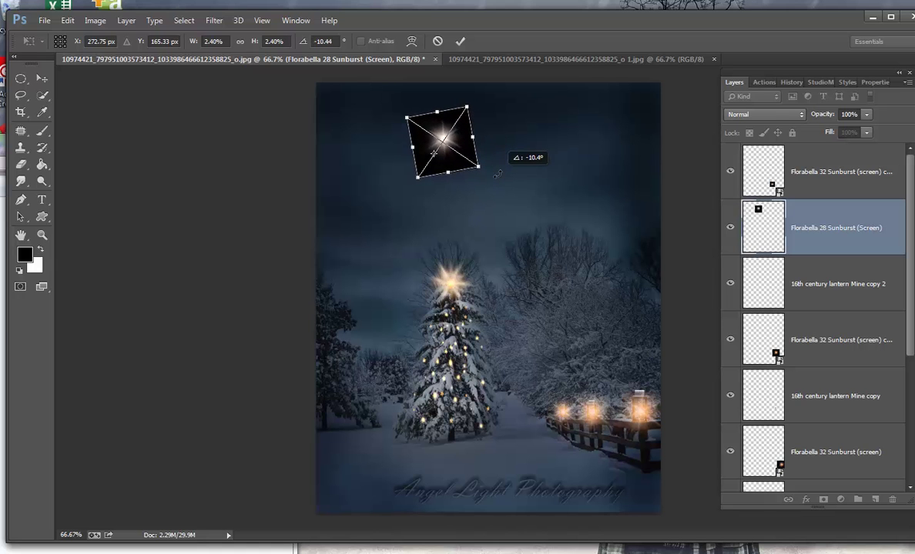
pyautogui.moveTo(454, 115); pyautogui.dragTo(461, 121)
pyautogui.click(461, 41)
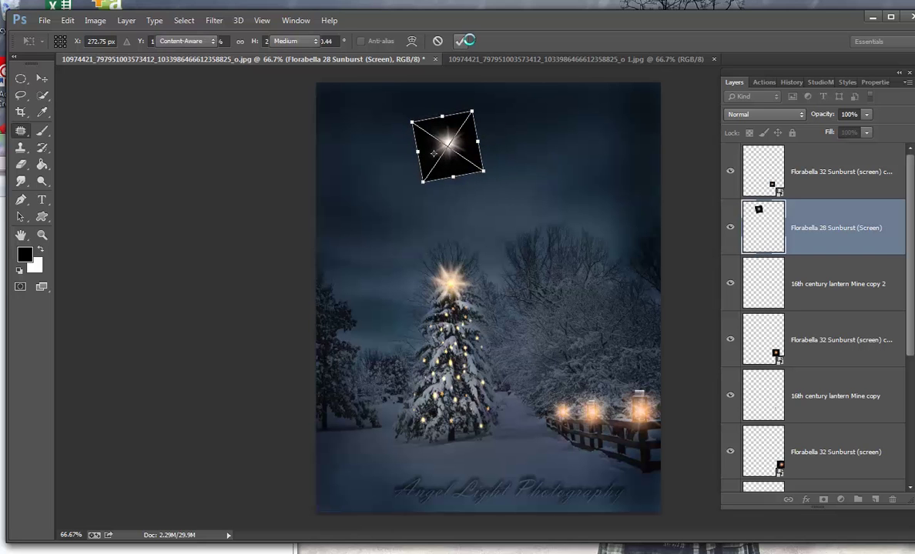
# Step: Set the Florabella 28 Sunburst layer's blend mode to Screen and add a layer mask to it
pyautogui.click(745, 117)
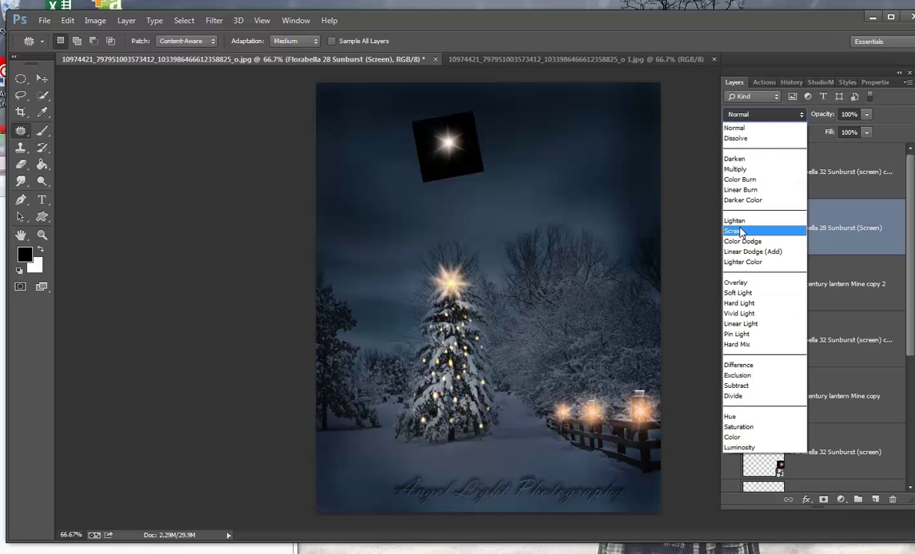
pyautogui.click(740, 232)
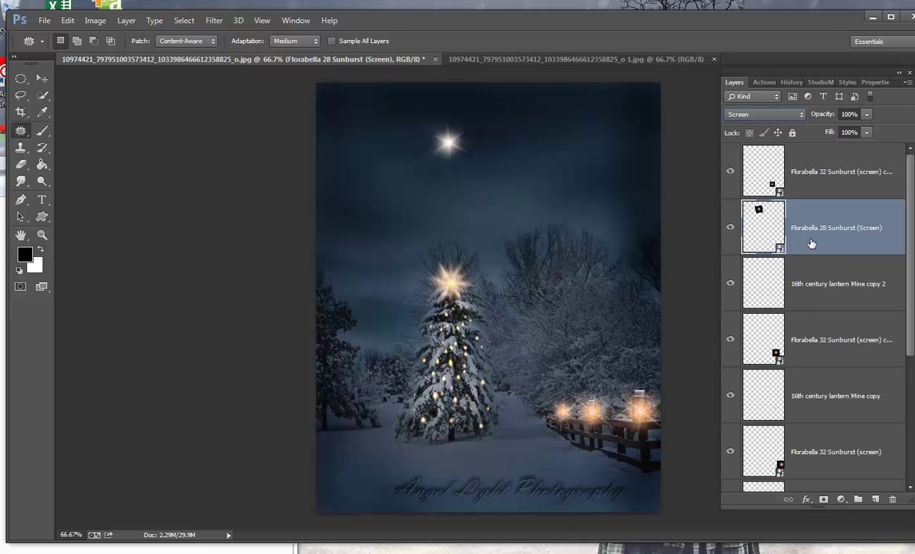
pyautogui.click(823, 501)
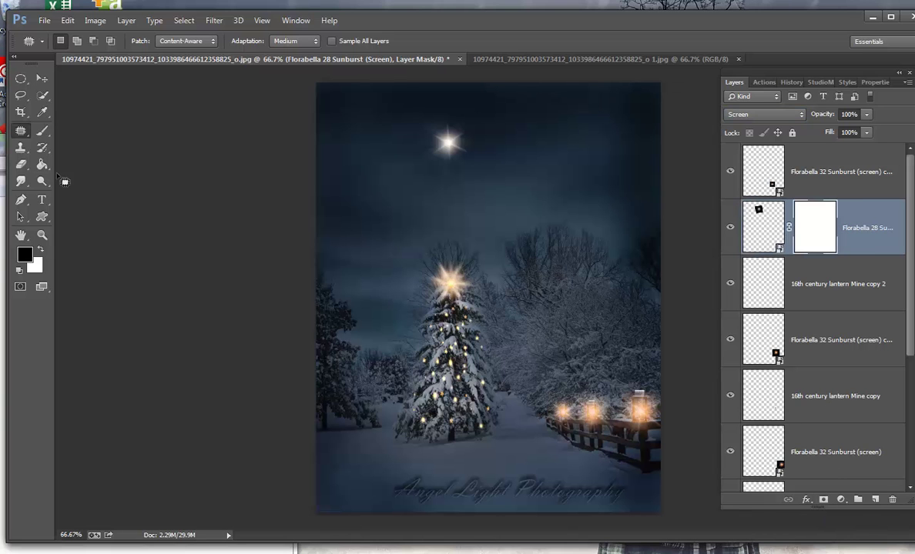
# Step: Paint black on the mask around the sky star with a soft 54 px brush at 70% opacity
pyautogui.click(42, 131)
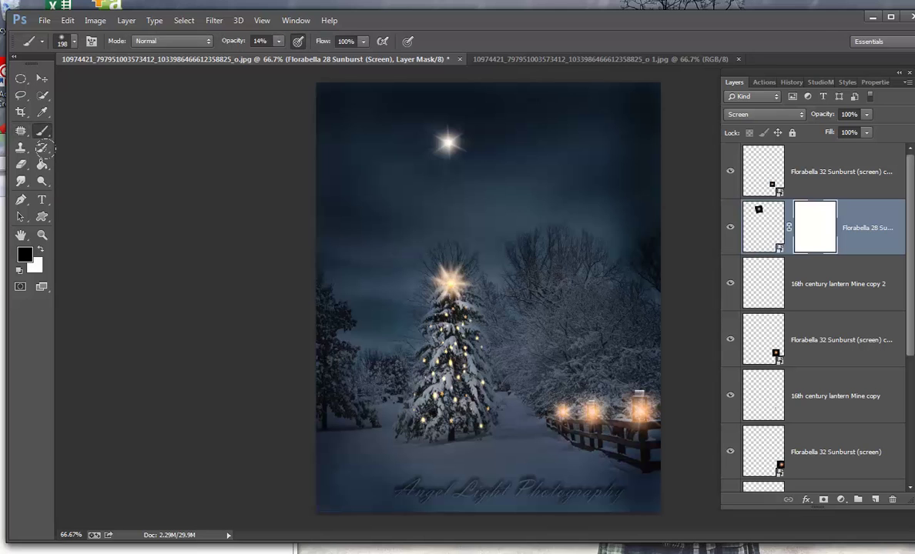
pyautogui.click(74, 42)
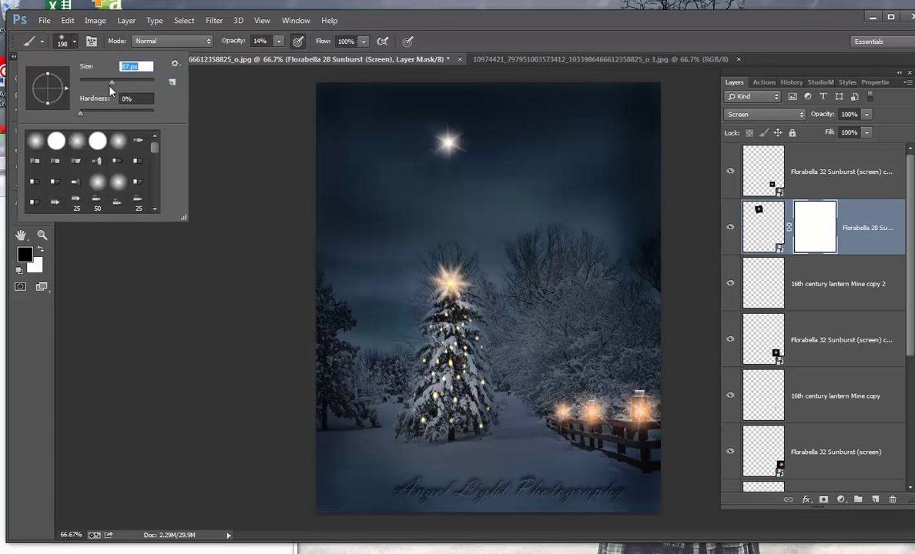
pyautogui.click(278, 41)
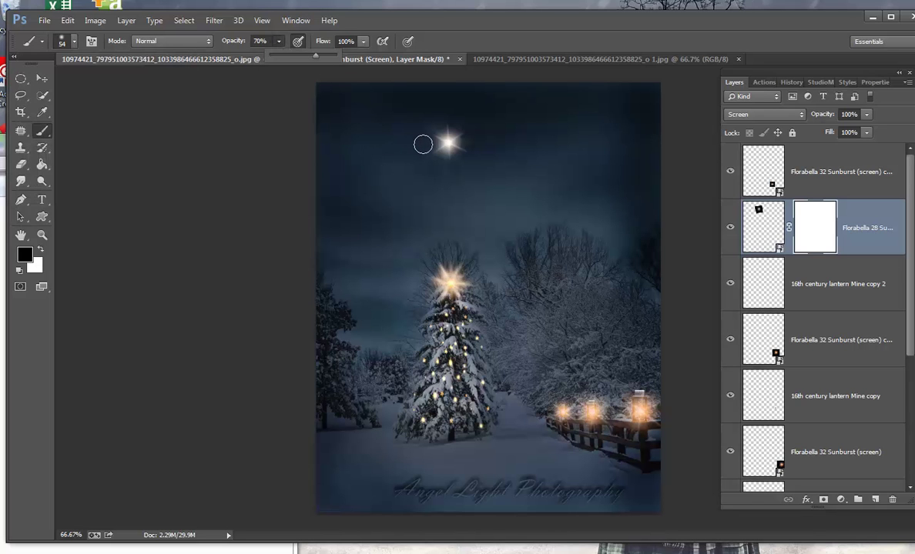
pyautogui.click(412, 148)
pyautogui.moveTo(412, 150)
pyautogui.mouseDown()
pyautogui.moveTo(419, 167)
pyautogui.moveTo(457, 171)
pyautogui.moveTo(463, 159)
pyautogui.moveTo(398, 145)
pyautogui.moveTo(420, 124)
pyautogui.moveTo(435, 126)
pyautogui.moveTo(412, 126)
pyautogui.mouseUp()
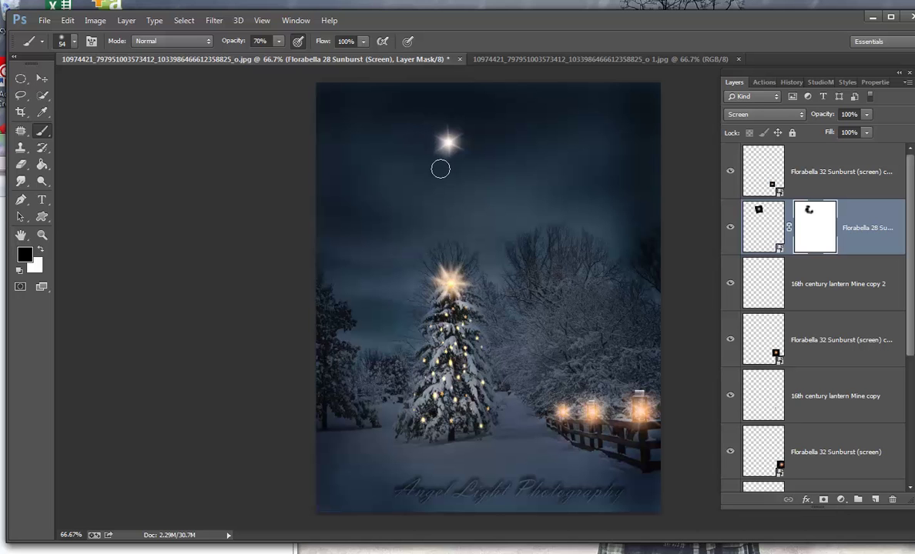
pyautogui.moveTo(412, 155); pyautogui.dragTo(382, 144)
# Step: Run the VIVID: Pumpkin action, move its radial glow over the fence lanterns, and set the gradient scale to 70%
pyautogui.click(764, 82)
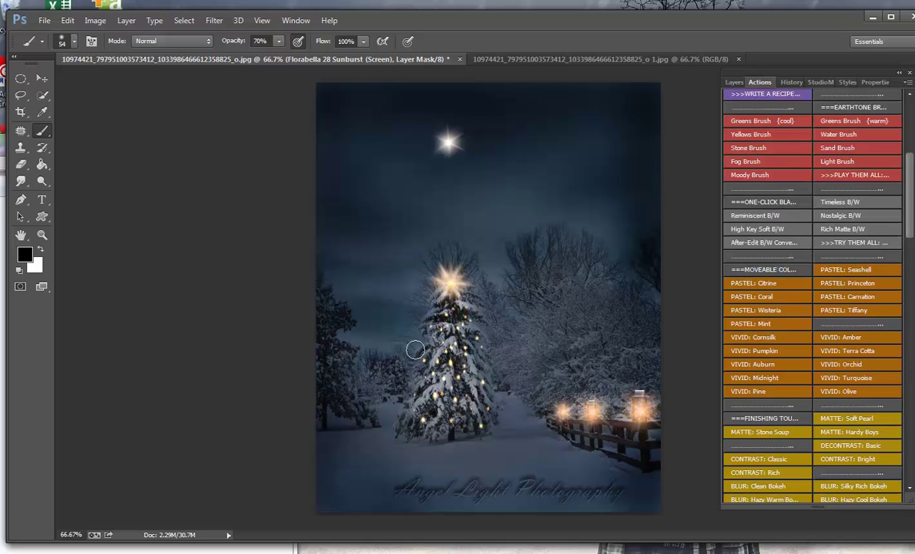
pyautogui.click(765, 354)
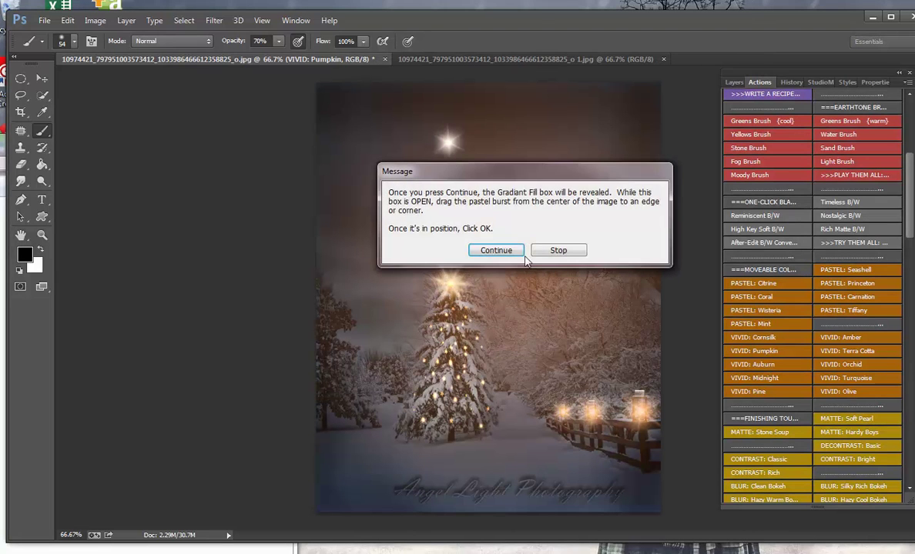
pyautogui.click(466, 237)
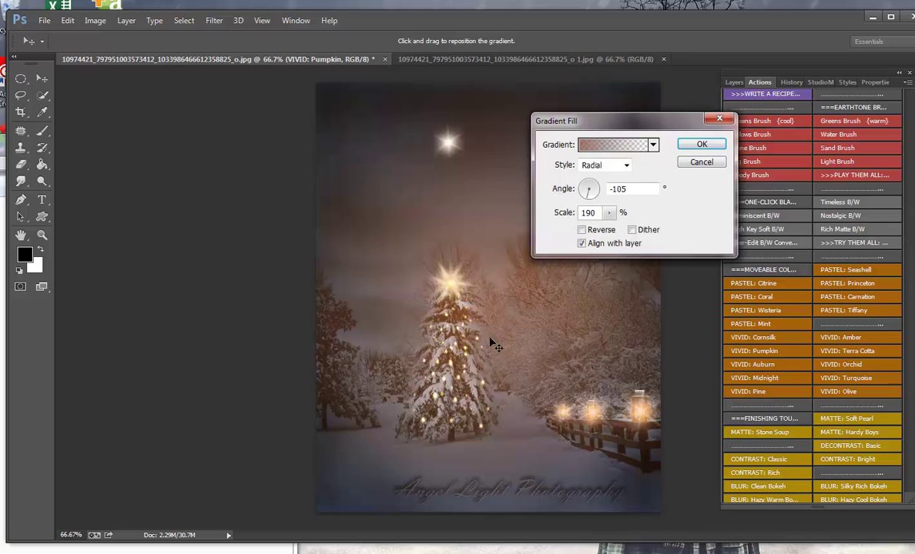
pyautogui.moveTo(487, 308); pyautogui.dragTo(587, 417)
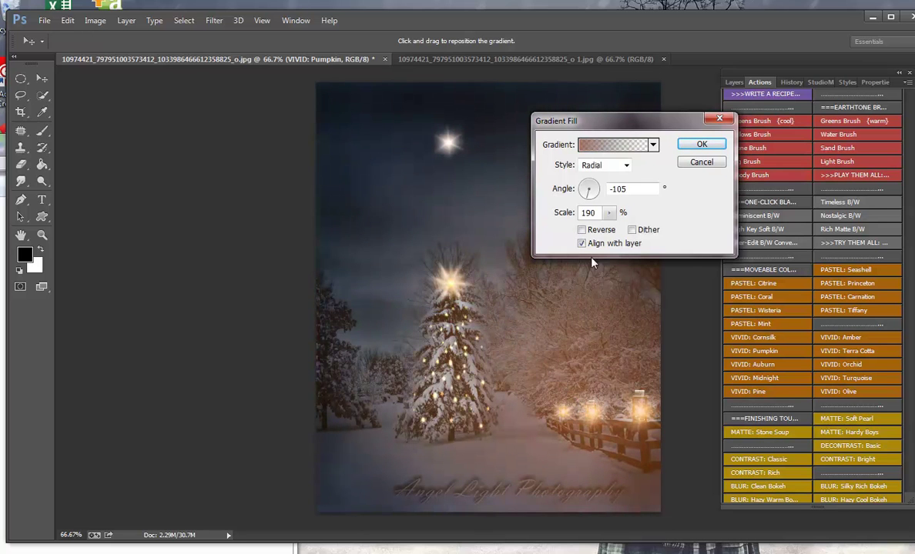
pyautogui.moveTo(609, 219)
pyautogui.mouseDown()
pyautogui.moveTo(602, 232)
pyautogui.moveTo(624, 234)
pyautogui.moveTo(604, 235)
pyautogui.mouseUp()
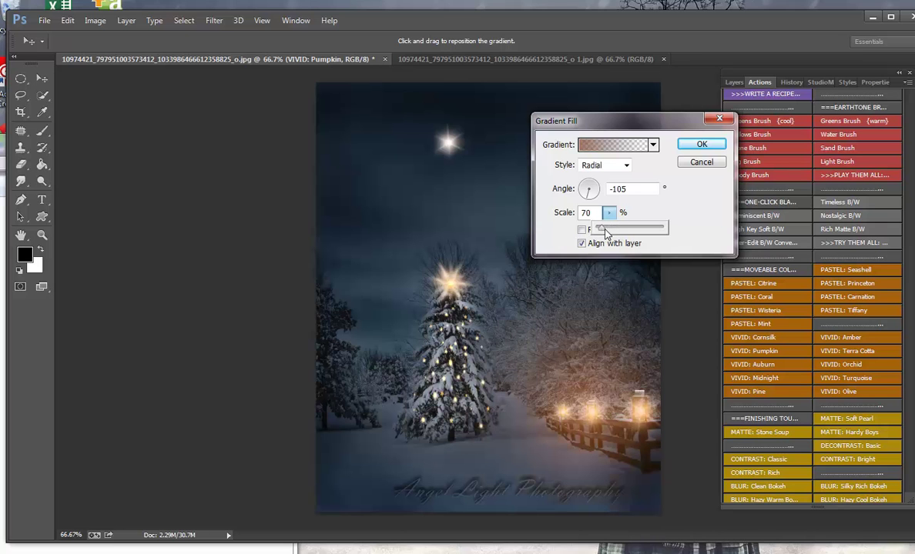
pyautogui.click(701, 147)
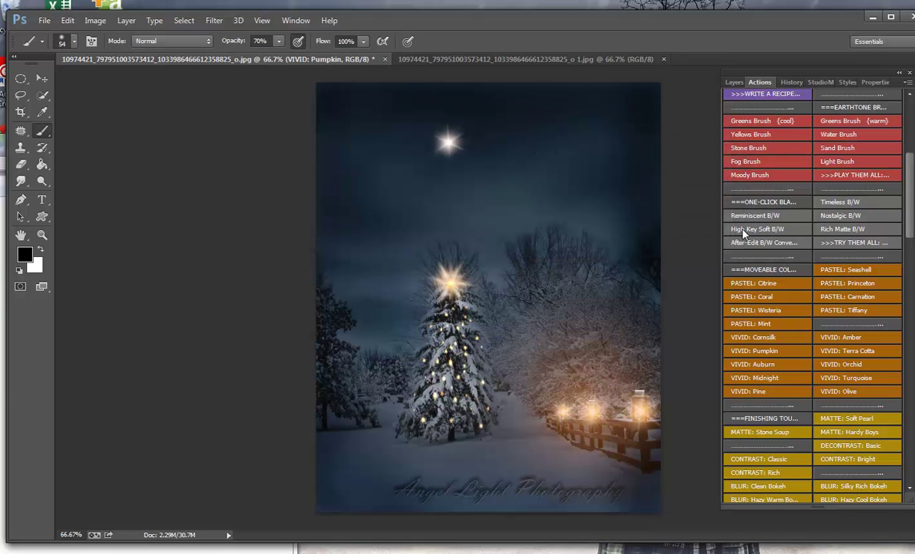
# Step: Run the VIVID: Pumpkin action again, shrink its gradient to 31% scale, and move the glow onto the treetop star
pyautogui.click(764, 362)
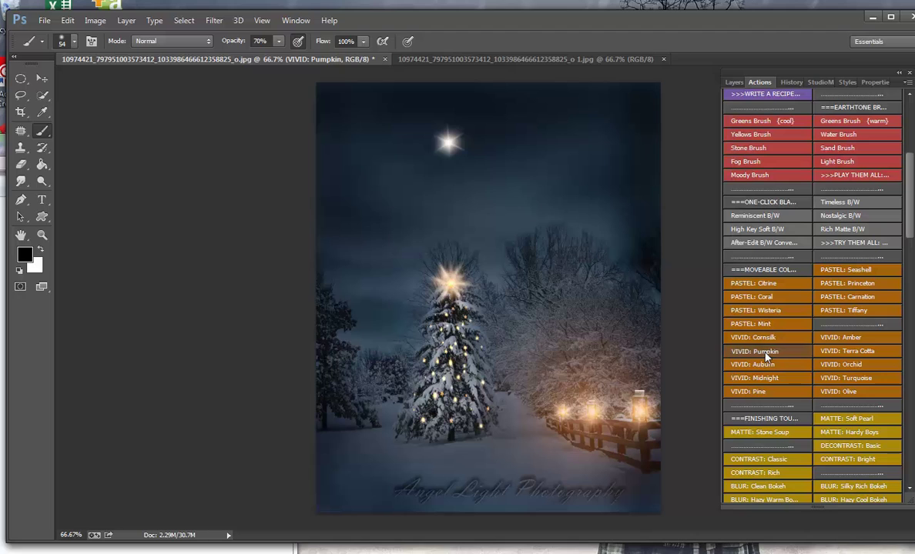
pyautogui.click(497, 251)
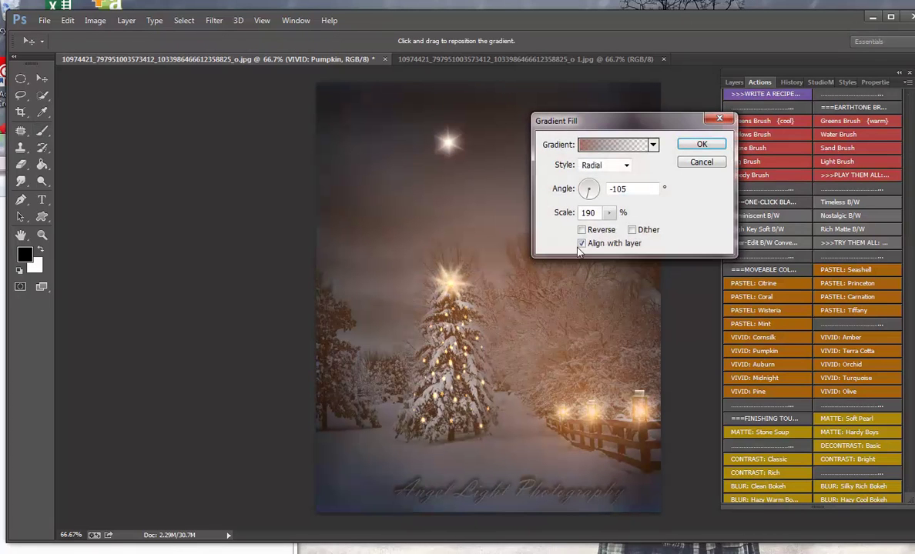
pyautogui.moveTo(608, 213); pyautogui.dragTo(600, 234)
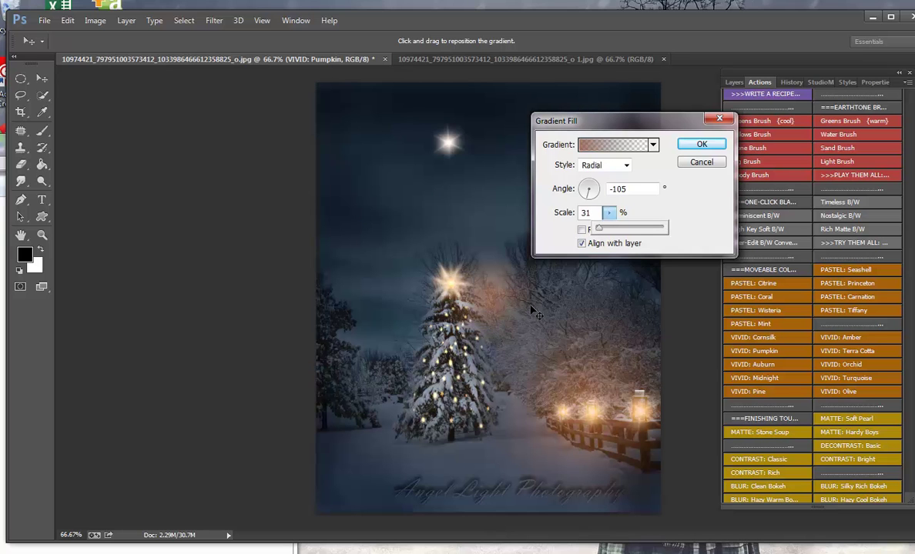
pyautogui.click(485, 289)
pyautogui.moveTo(491, 294); pyautogui.dragTo(465, 284)
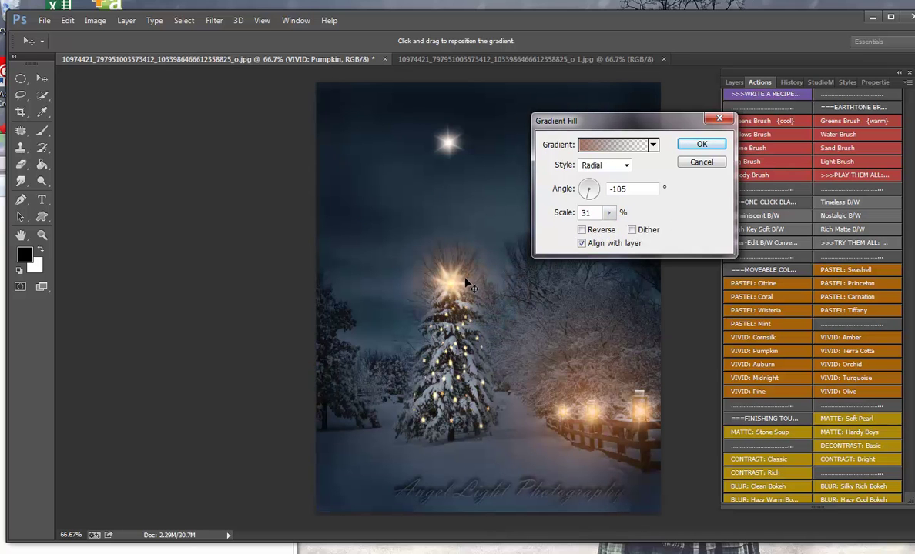
# Step: Enlarge the treetop glow's gradient scale to 80% and set its layer opacity to 80%
pyautogui.moveTo(608, 214); pyautogui.dragTo(612, 236)
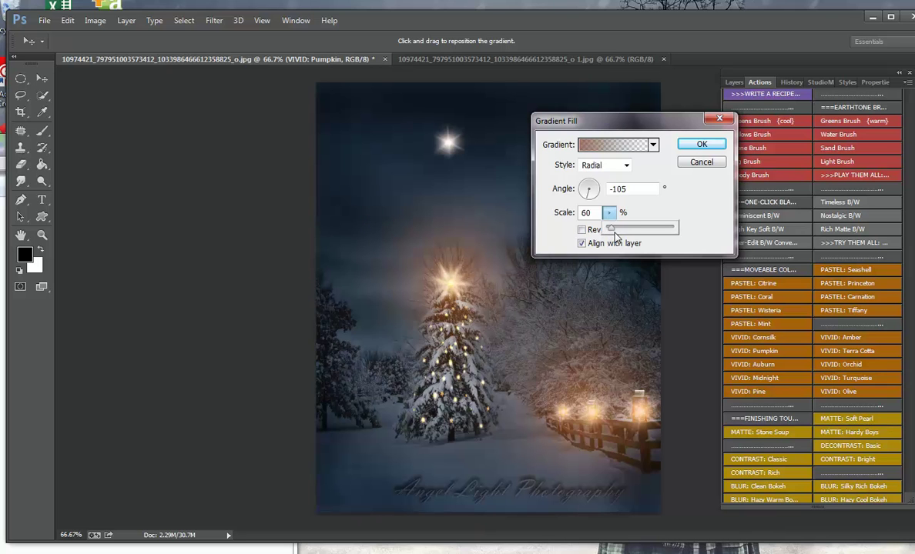
pyautogui.moveTo(617, 237); pyautogui.dragTo(614, 235)
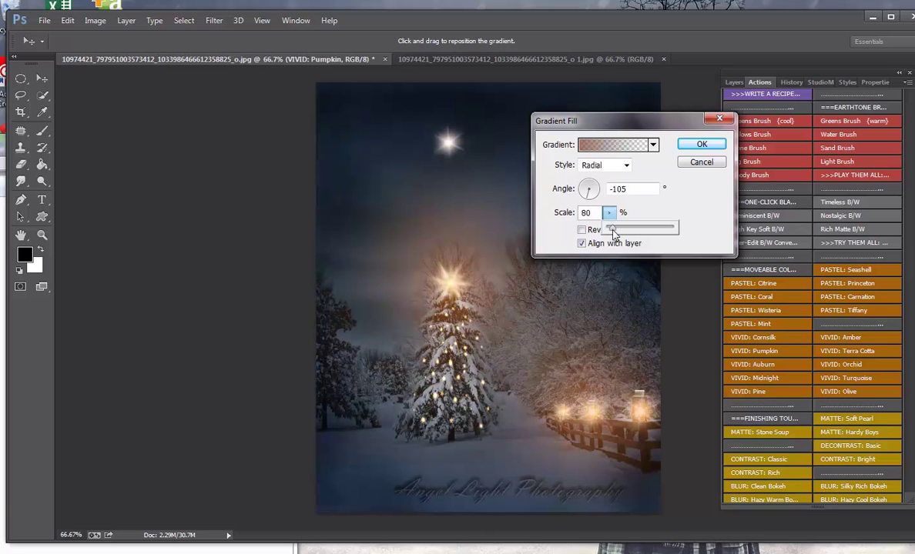
pyautogui.click(699, 146)
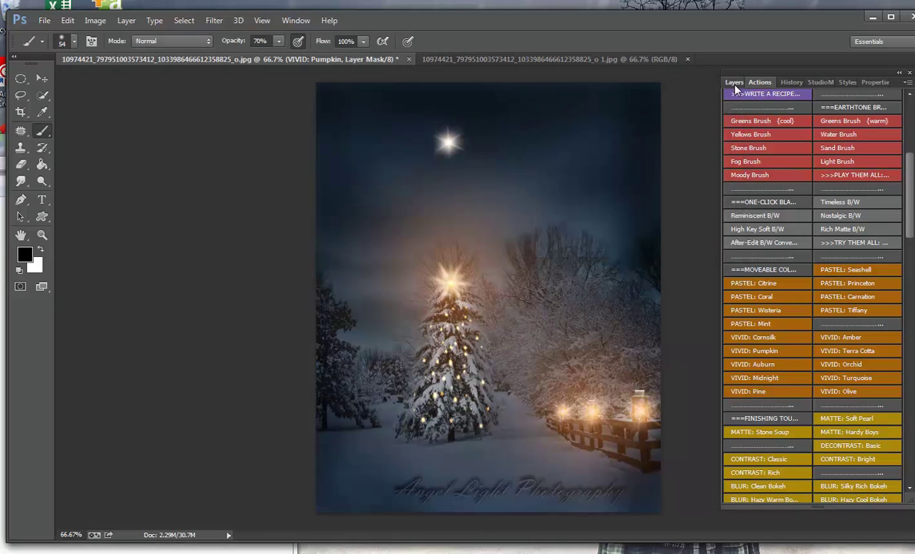
pyautogui.click(735, 83)
pyautogui.moveTo(862, 118); pyautogui.dragTo(849, 136)
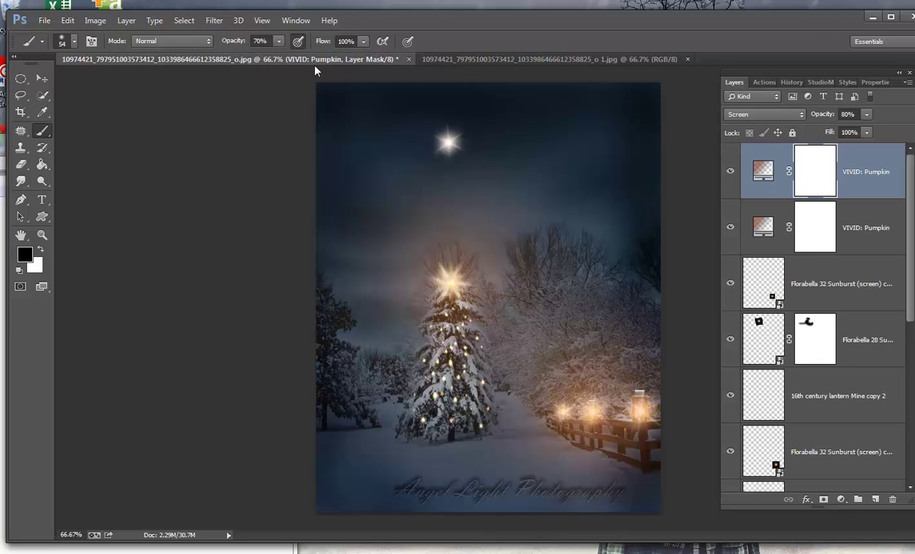
# Step: Compare the edit with the open reference version and with the original daytime photo in the Downloads folder
pyautogui.click(428, 60)
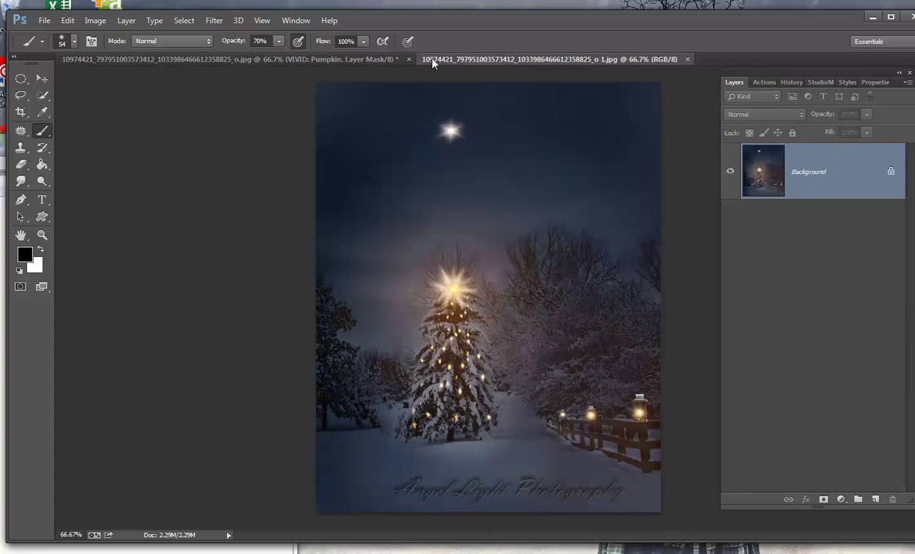
pyautogui.click(388, 61)
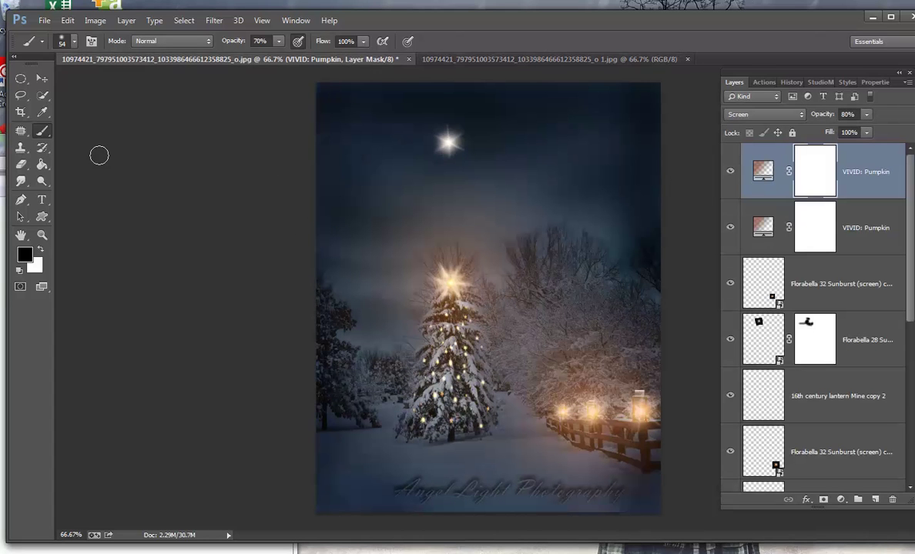
pyautogui.click(3, 146)
pyautogui.moveTo(132, 145); pyautogui.dragTo(431, 152)
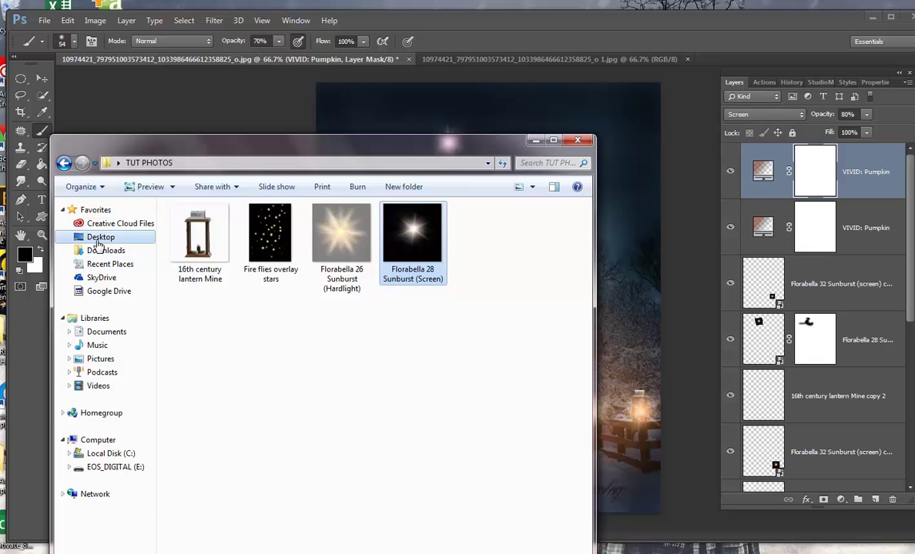
pyautogui.click(102, 251)
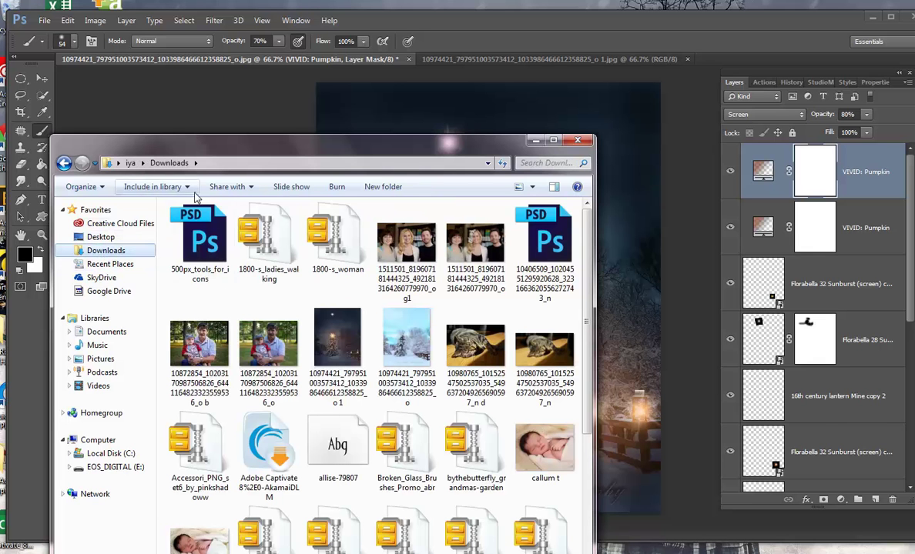
pyautogui.doubleClick(400, 340)
pyautogui.rightClick(408, 306)
pyautogui.click(644, 360)
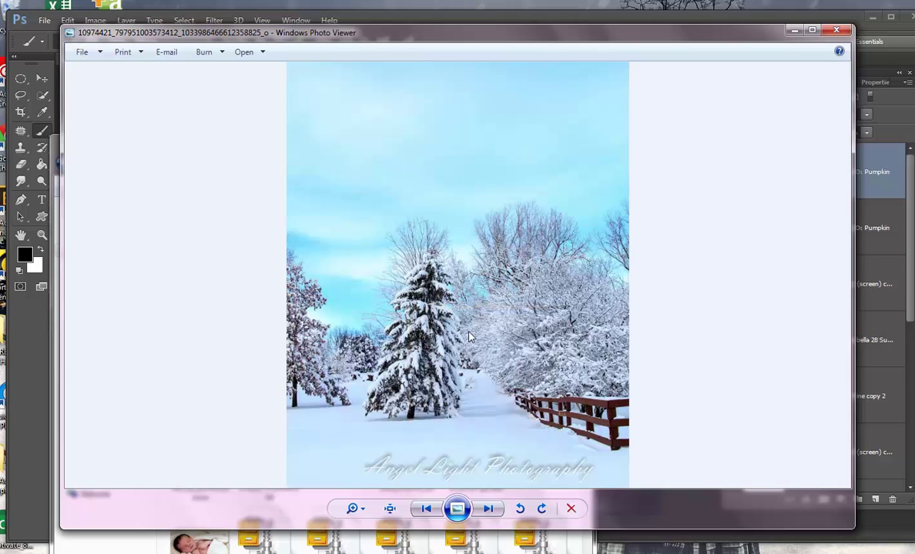
pyautogui.click(836, 30)
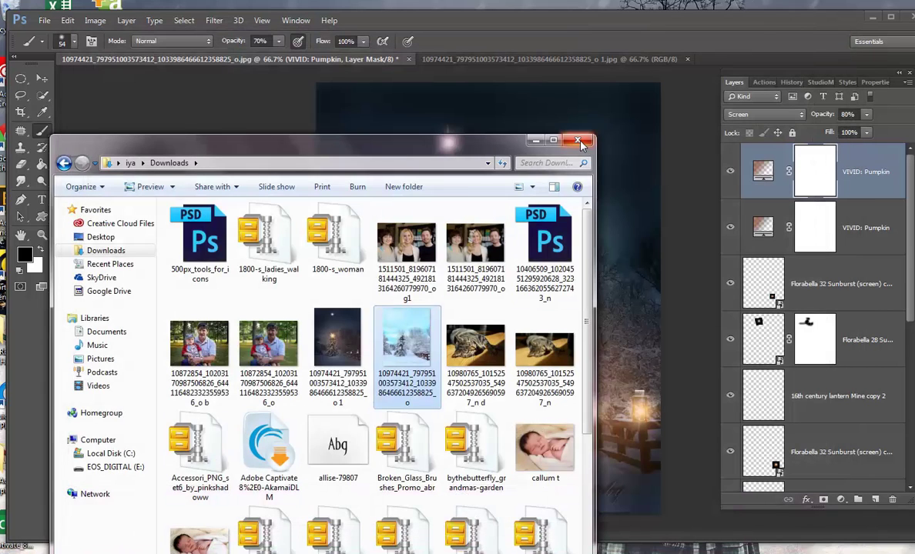
pyautogui.click(536, 141)
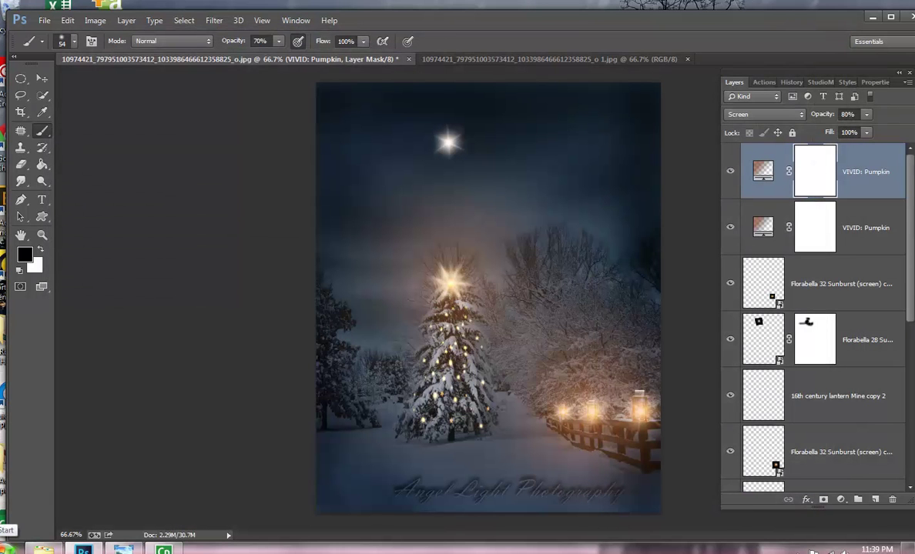